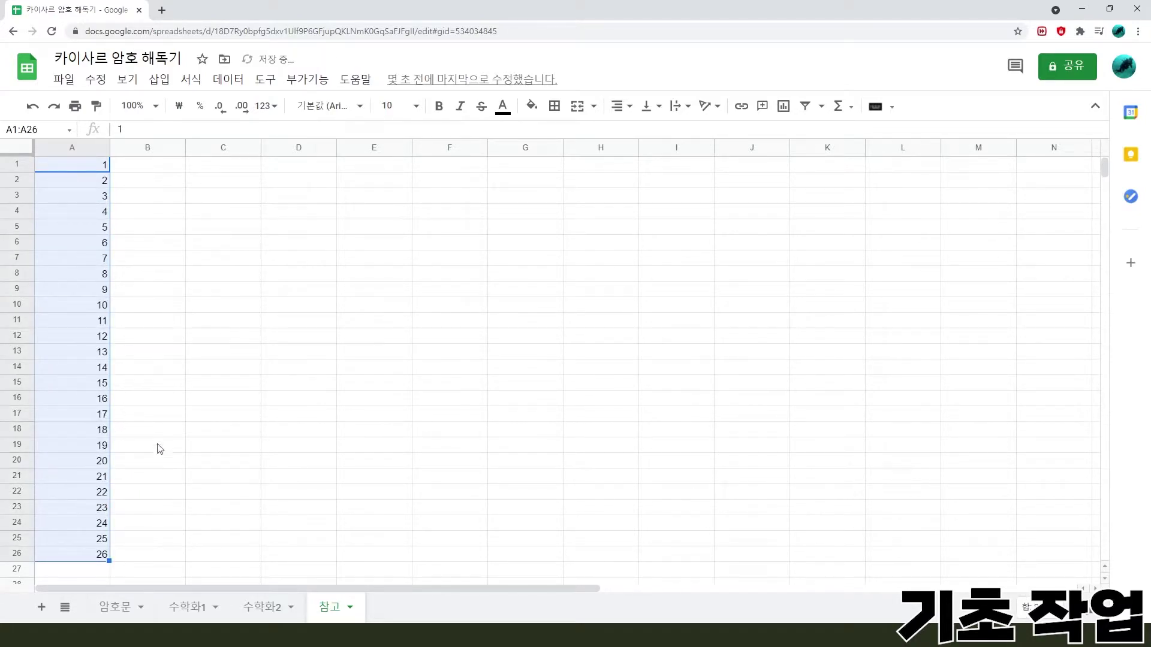
Fill B1:B26 of the 참고 sheet with the letters a to z, one letter per row.
left_click(149, 168)
type("ㅁ")
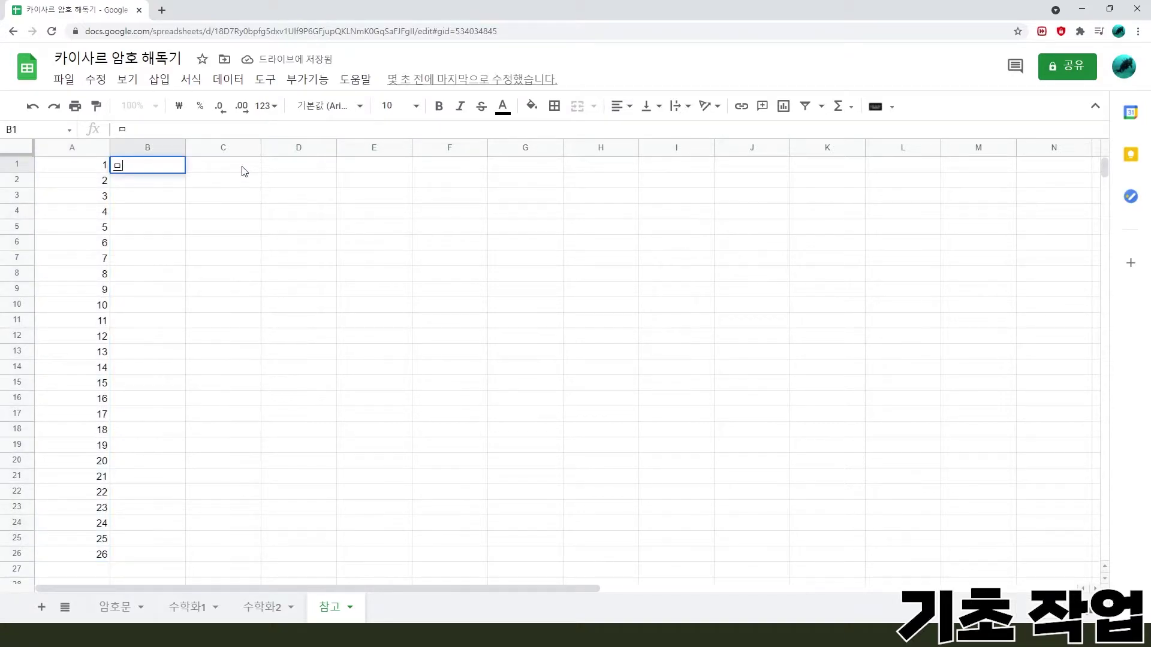
key("Return")
type("b")
key("Return")
type("c")
key("Return")
type("a b c d e f g h i j k l m n o p q r s t u v w x y z")
scroll(239, 511, "up", 3)
scroll(249, 515, "down", 4)
scroll(290, 514, "up", 4)
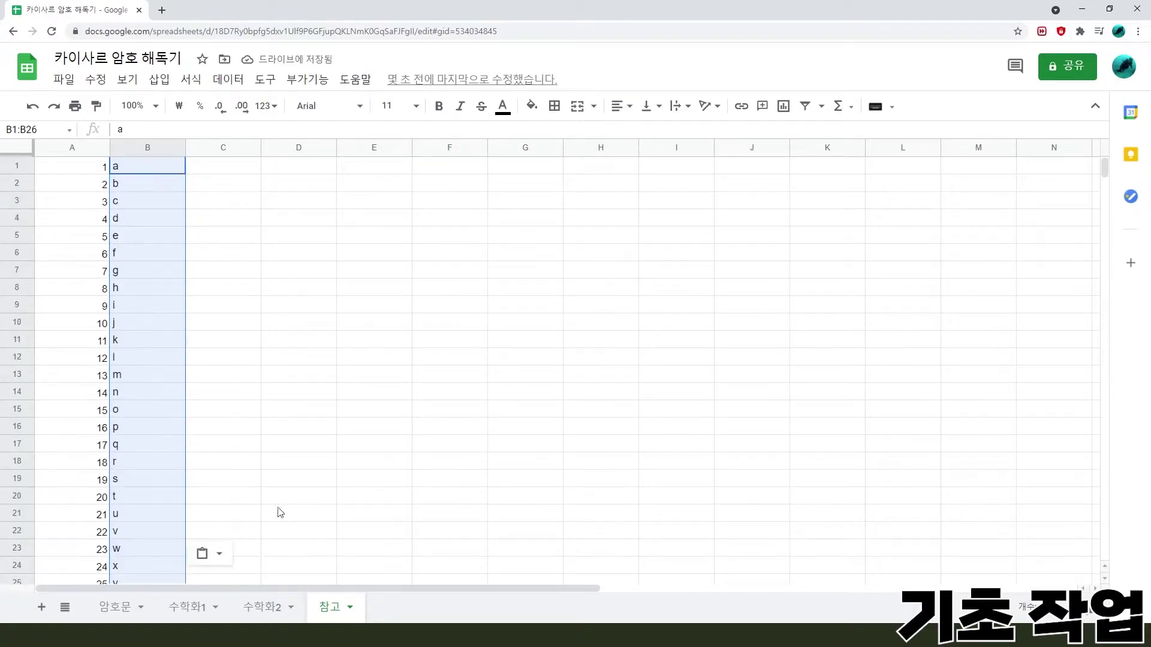
Copy the numbers of column A into column C so they also stand beside the letters on the other side.
left_click(73, 147)
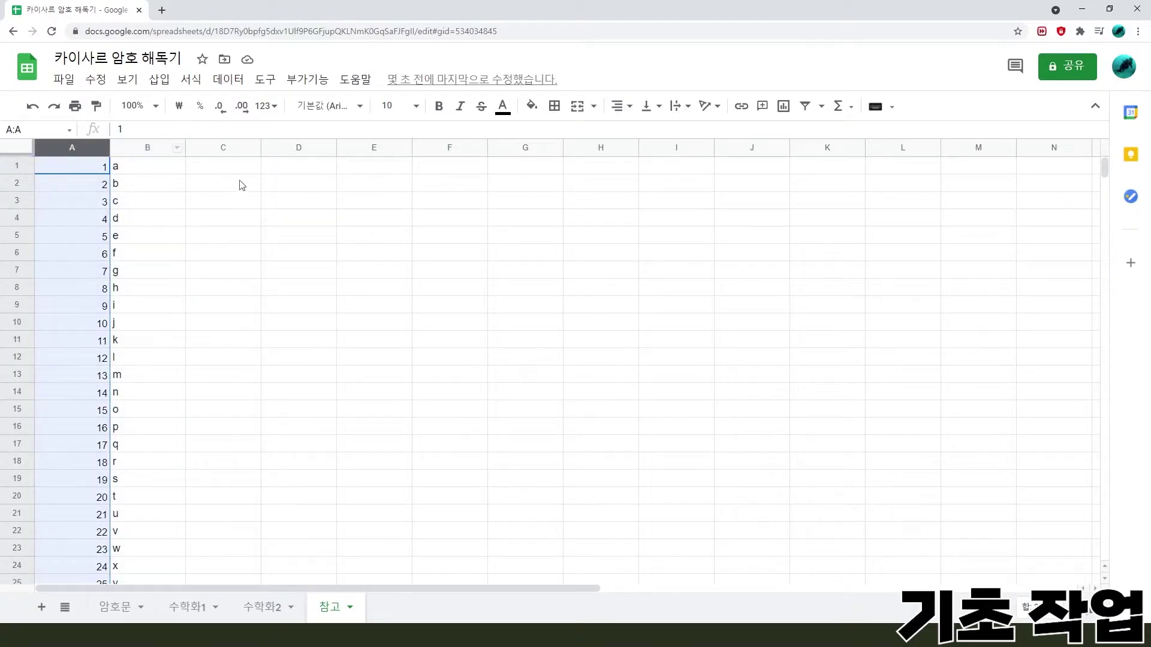
left_click(223, 172)
key("ctrl+v")
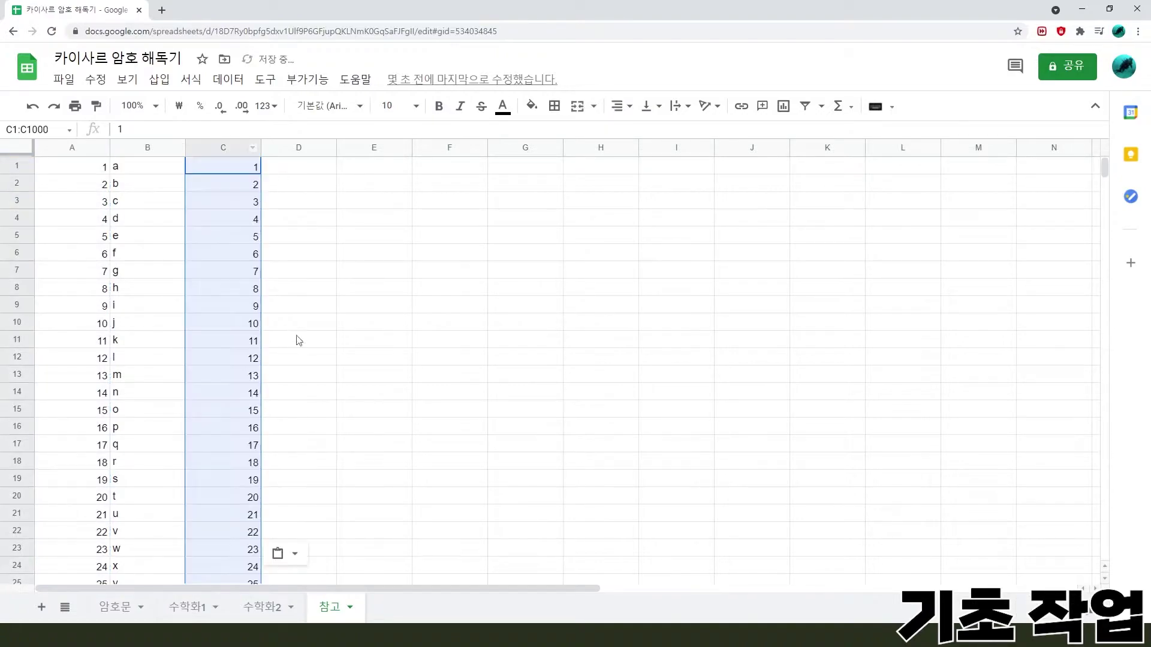
scroll(270, 389, "down", 3)
scroll(258, 457, "up", 3)
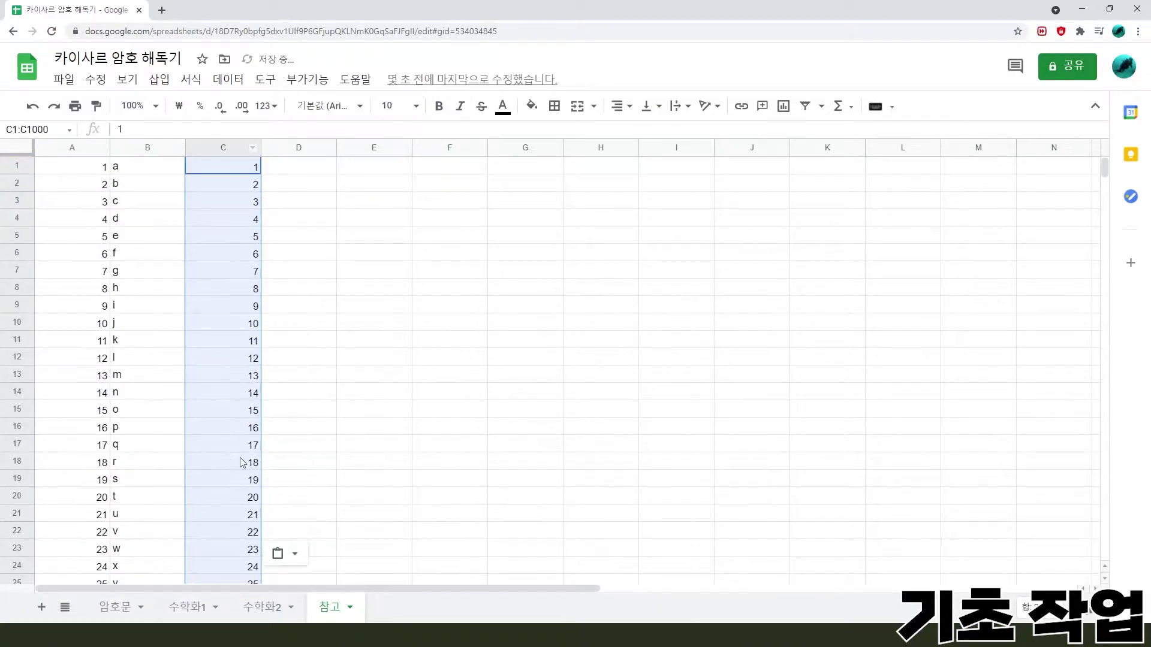
Review how the letters in column B line up with the numbers in columns A and C.
left_click(169, 363)
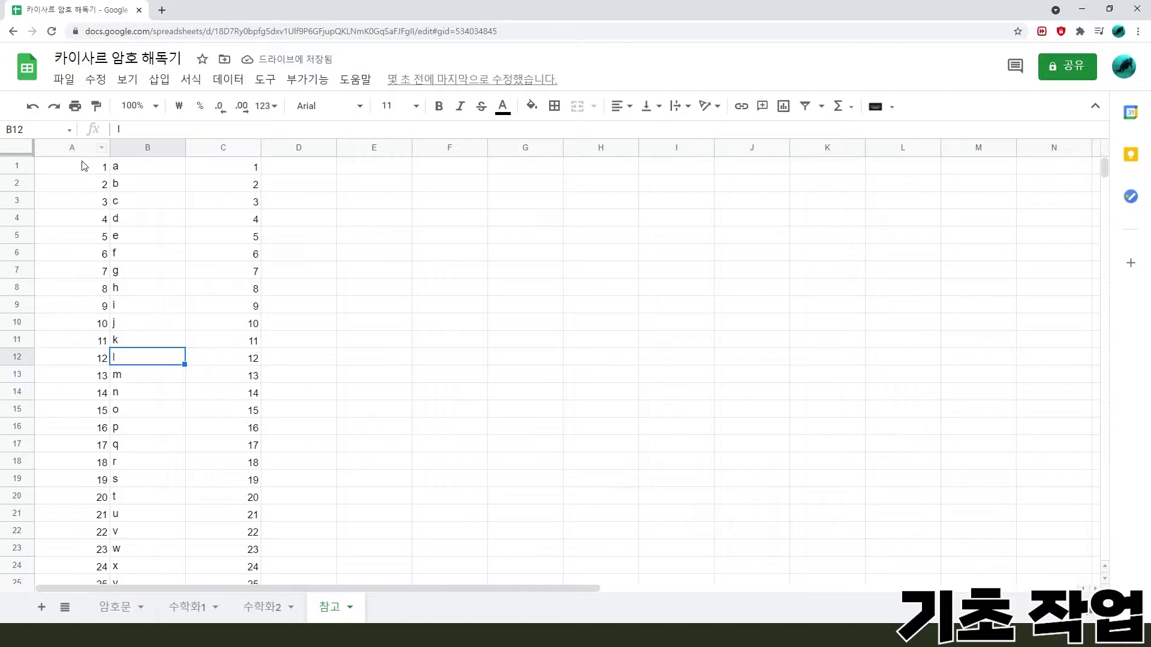
left_click(139, 171)
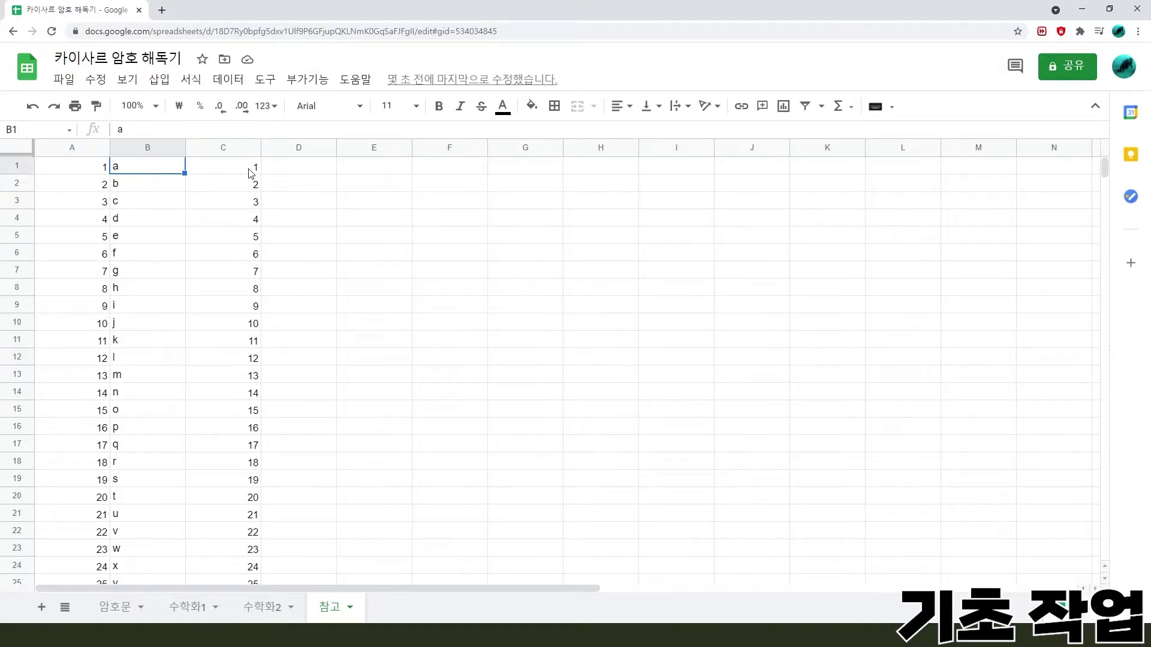
left_click(251, 173)
scroll(227, 429, "down", 3)
scroll(174, 455, "up", 3)
scroll(156, 461, "down", 4)
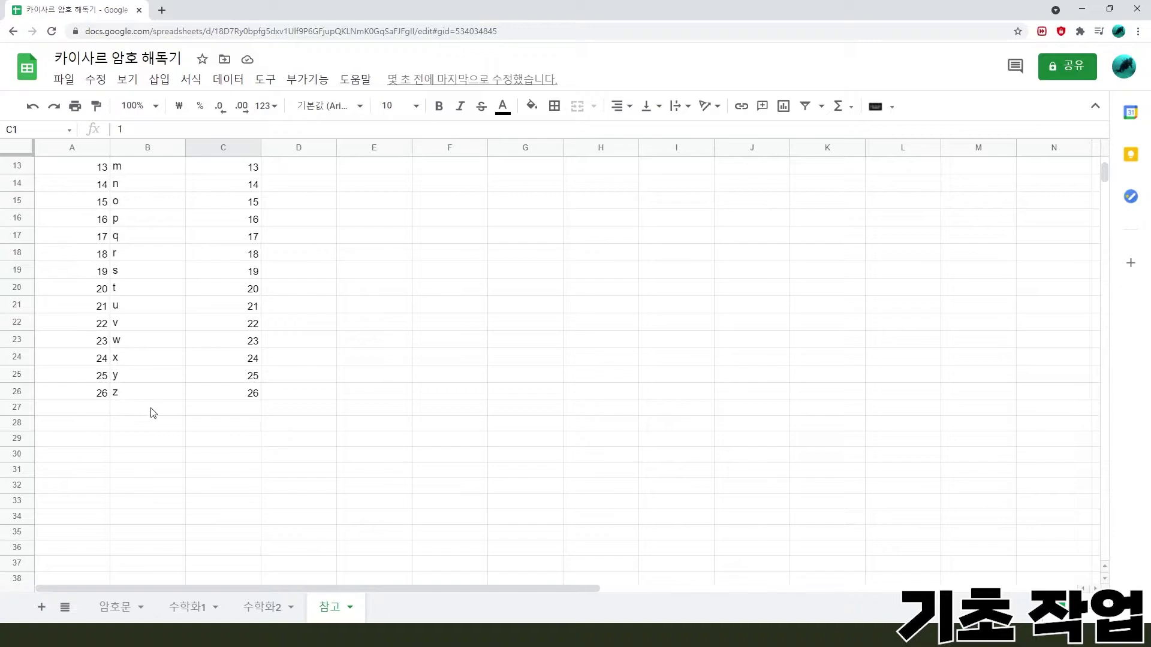
scroll(124, 398, "up", 4)
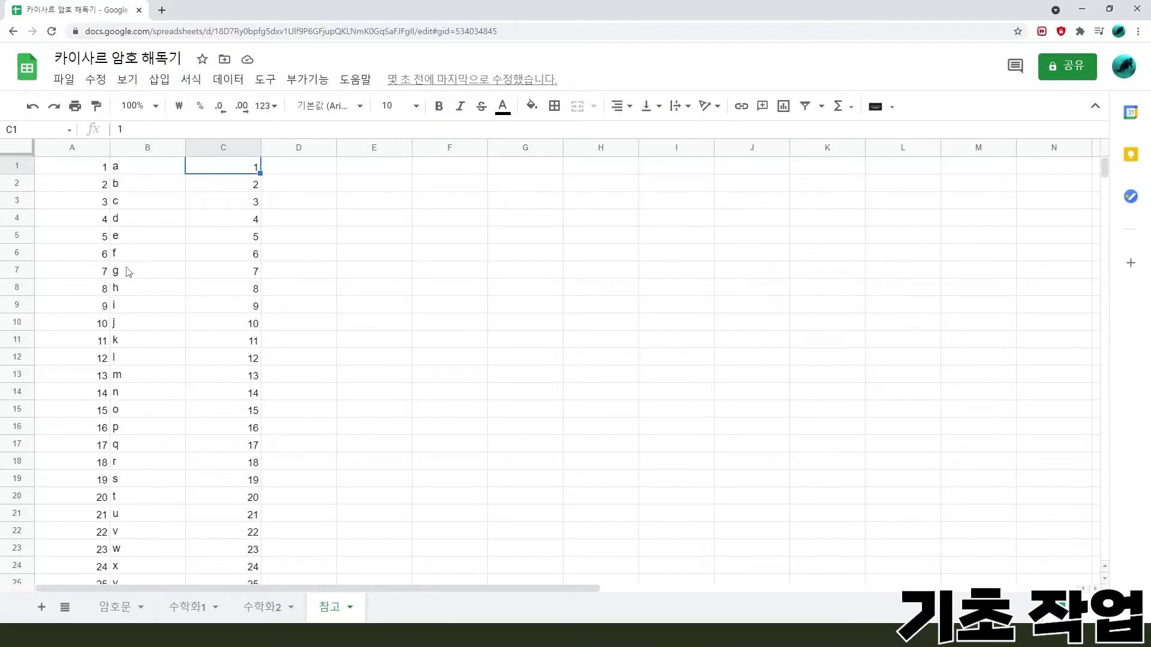
Set the numbers on both sides of the letter z, in A26 and C26, to 0.
scroll(170, 386, "down", 3)
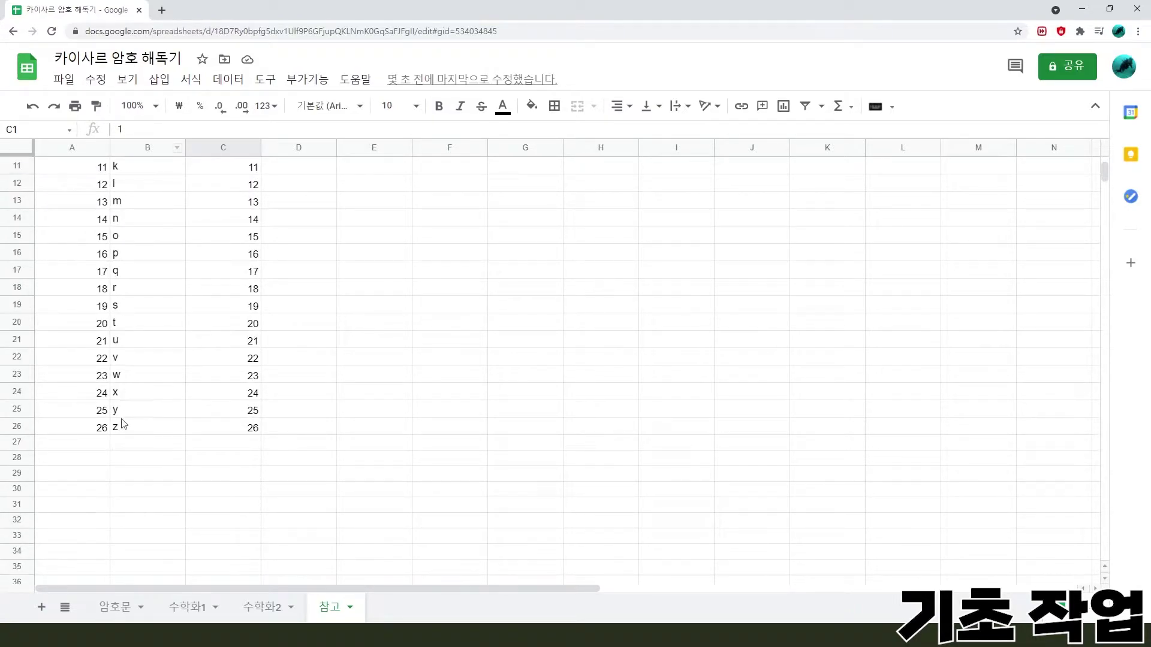
left_click(93, 433)
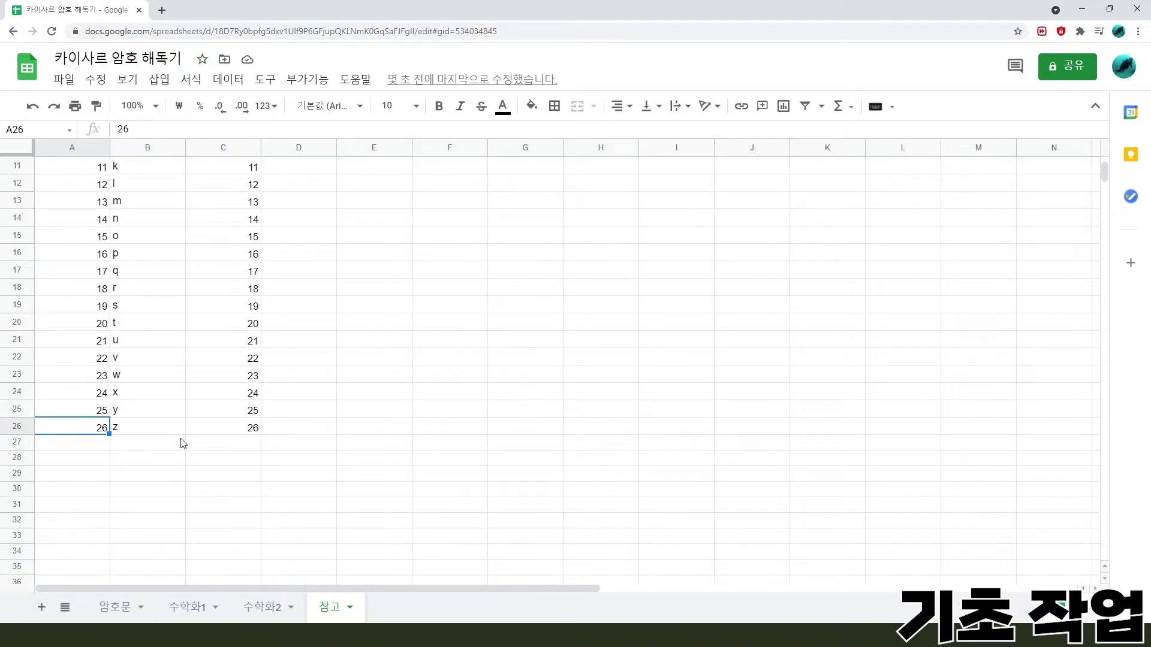
type("0")
left_click(255, 427)
type("0")
left_click(162, 445)
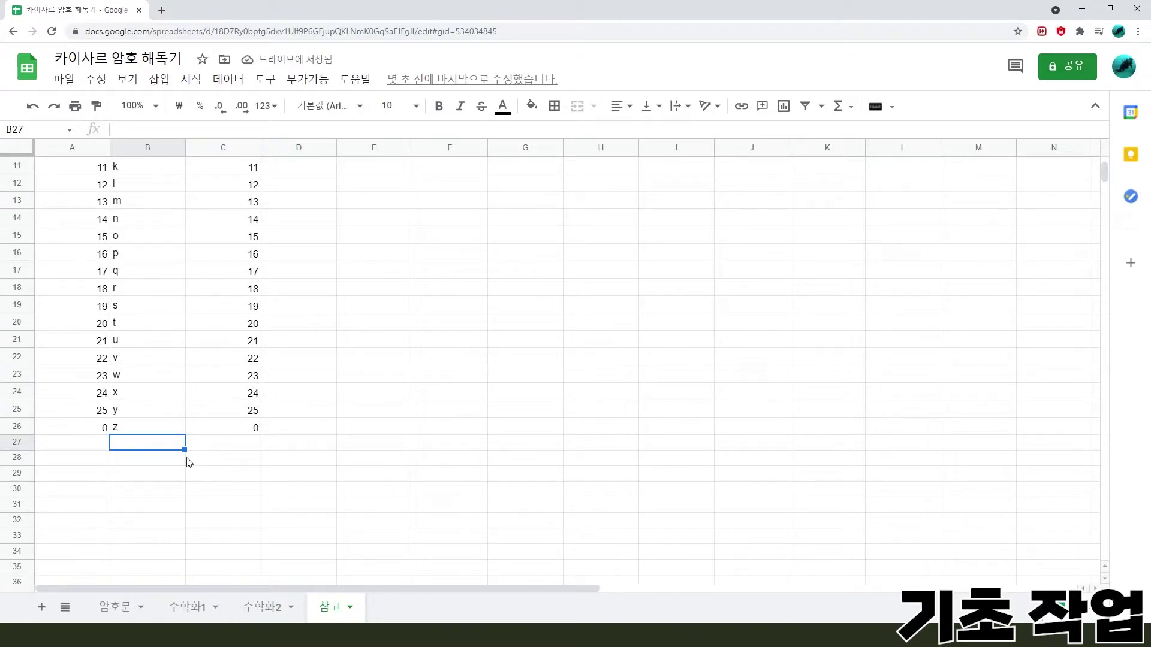
scroll(184, 462, "up", 3)
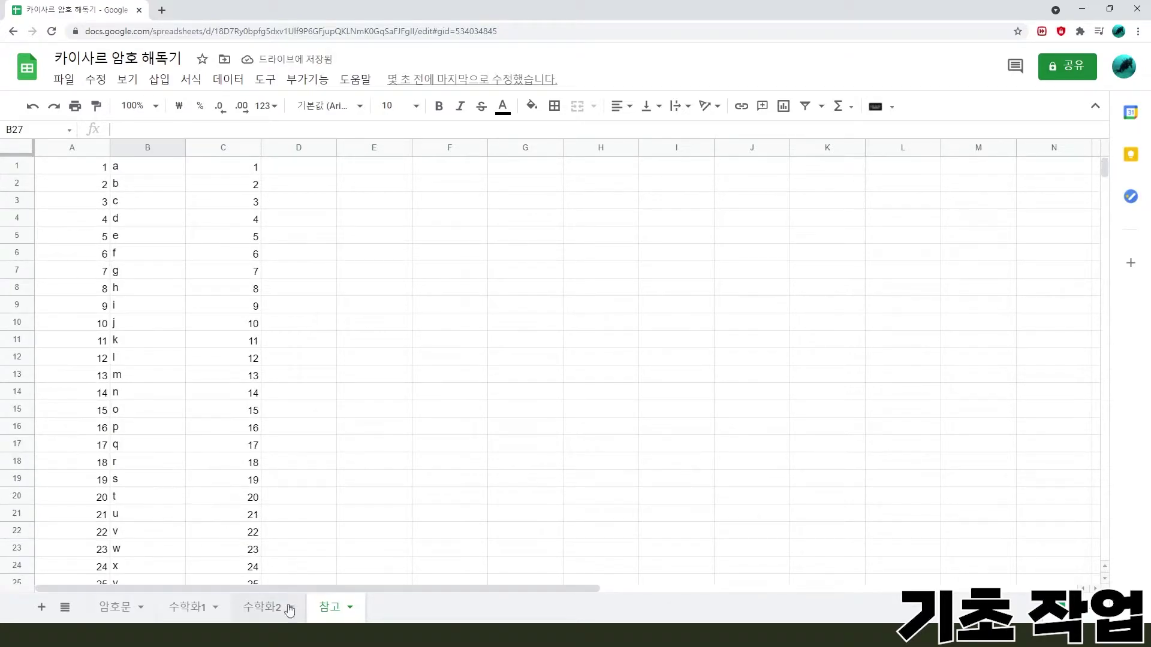
Enter the ciphertext letters k, n, q, x, g, a, q, w across B2:I2 of the 암호문 sheet.
left_click(123, 609)
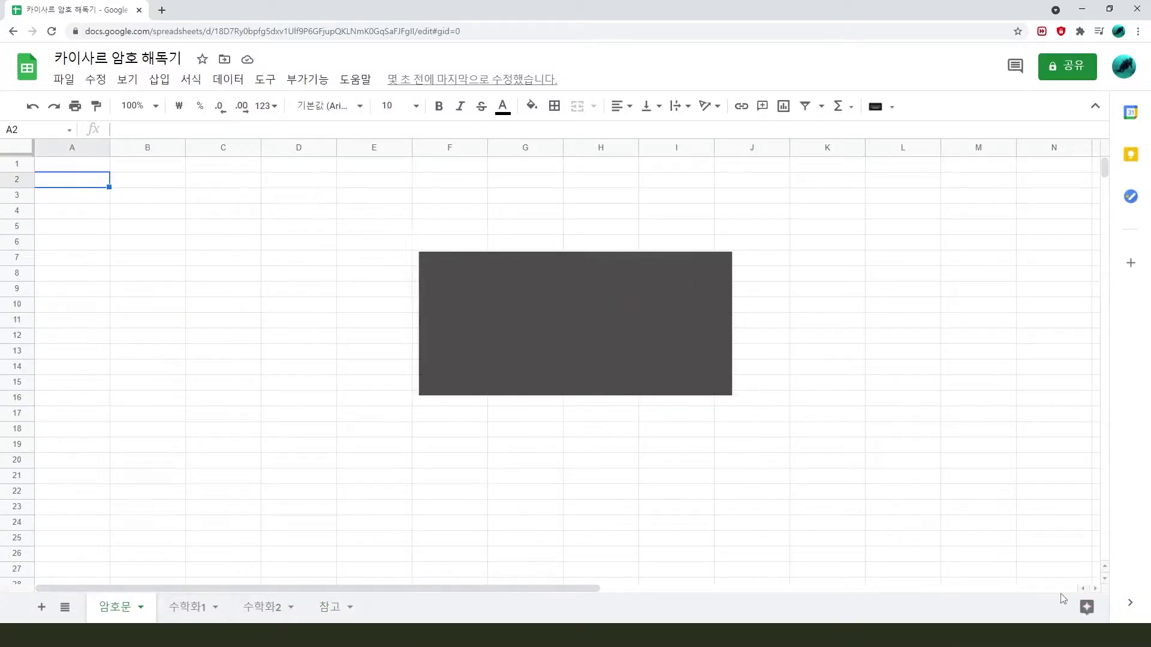
left_click(137, 182)
type("k\tn\tq\tx\tg\ta\tq\tw")
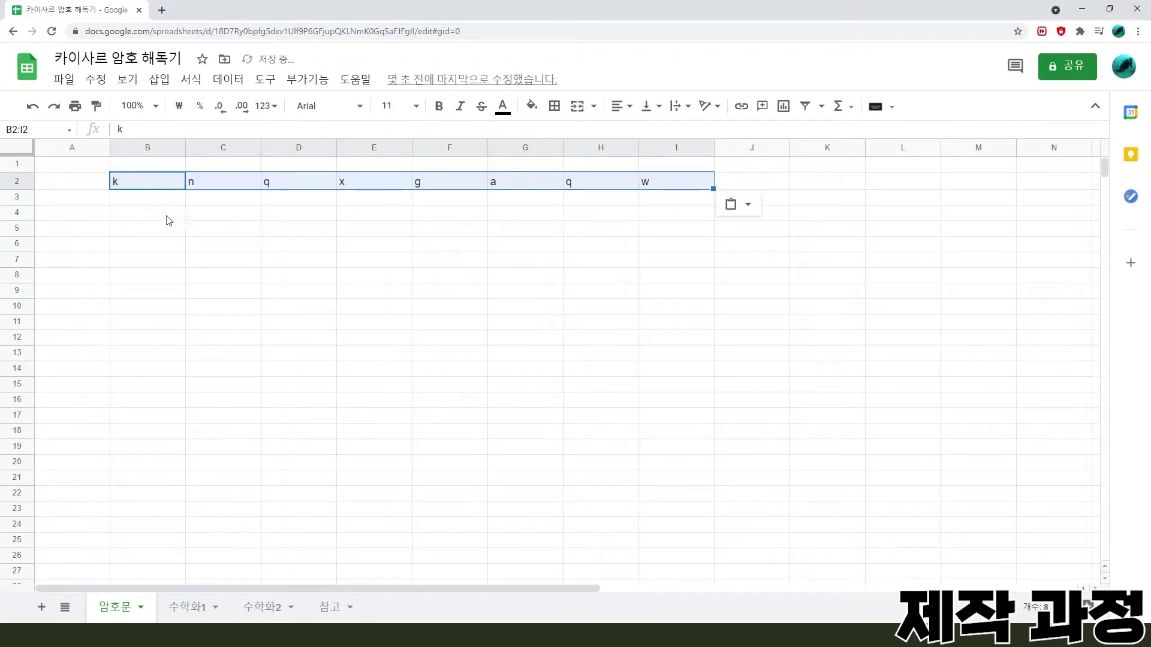
left_click(177, 234)
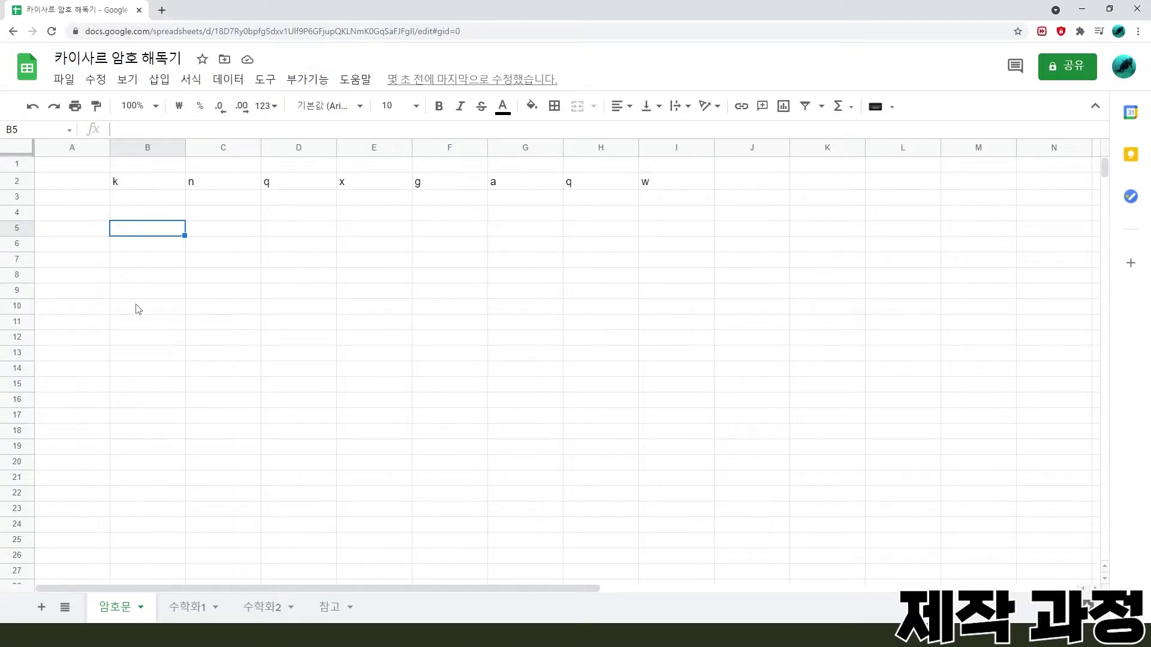
Number the rows below the ciphertext in column A from 1 to 25, in cells A3:A27.
left_click(69, 203)
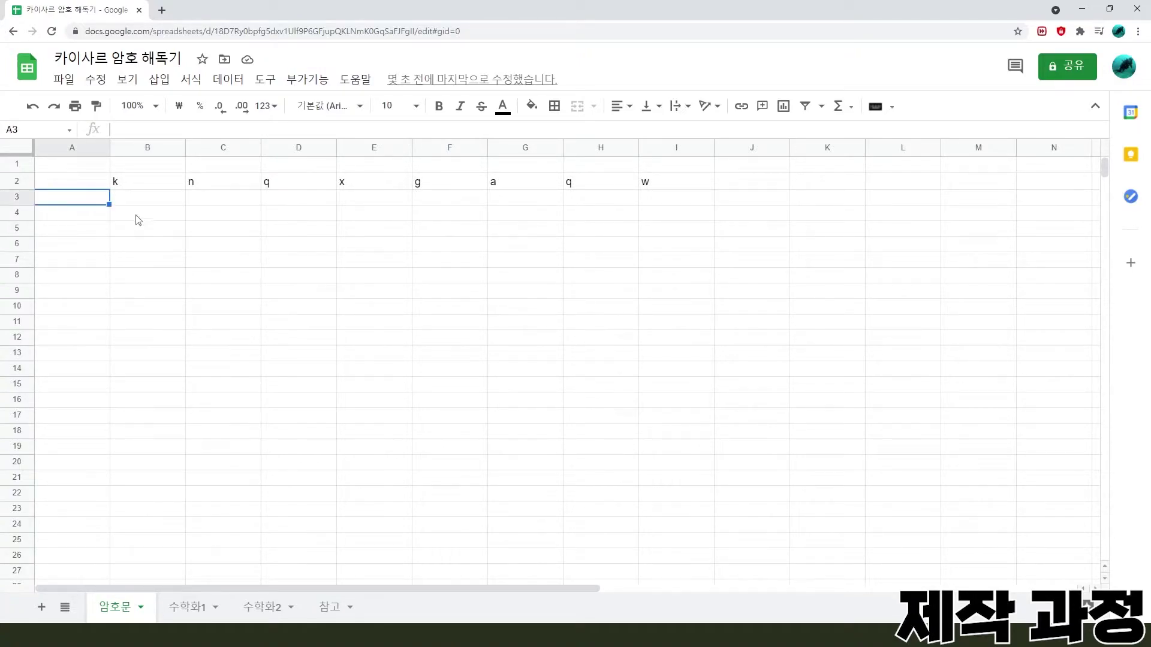
type("1")
key("Return")
type("2")
key("Return")
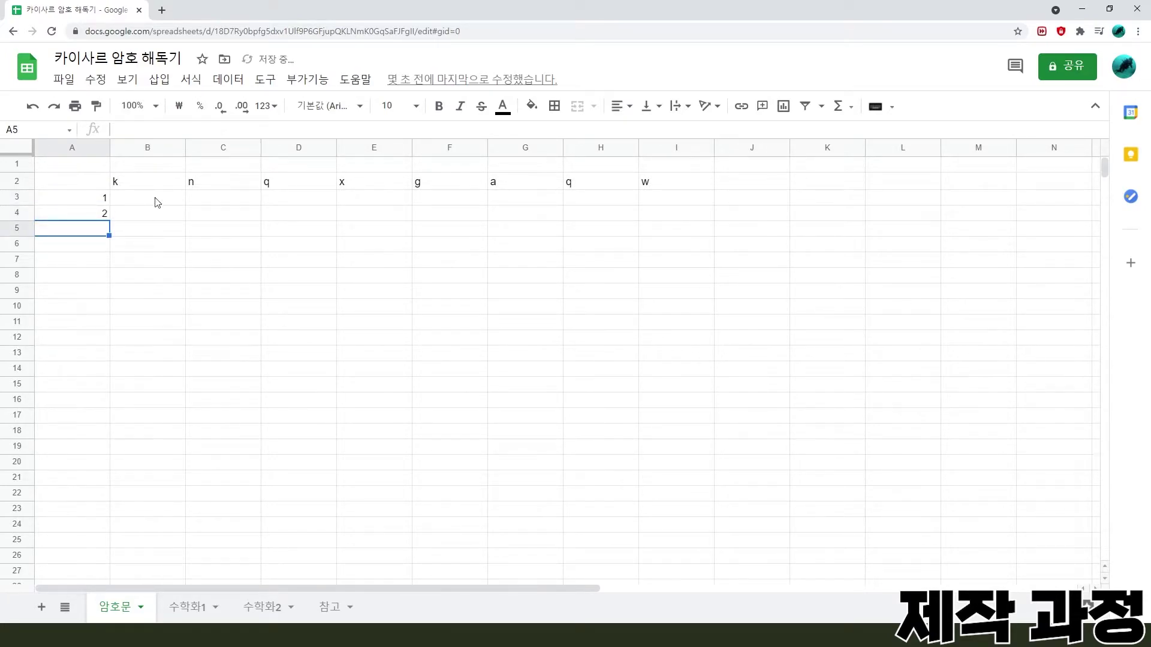
left_click_drag(103, 197, 91, 571)
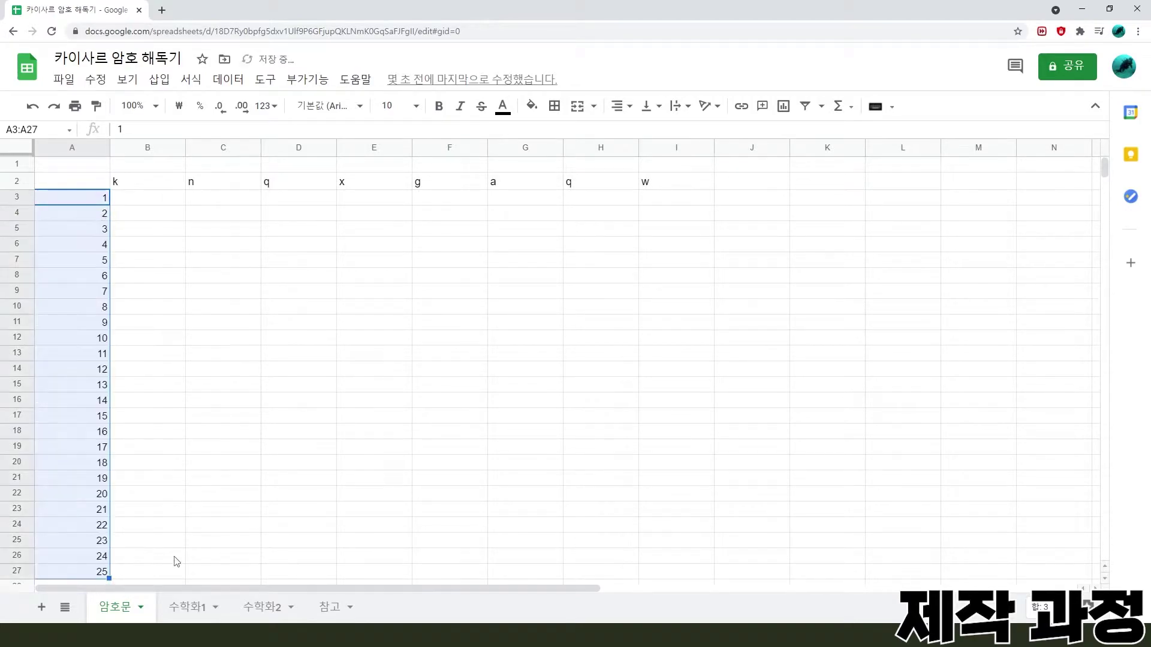
scroll(90, 462, "down", 3)
scroll(132, 389, "up", 3)
left_click(144, 201)
left_click(154, 187)
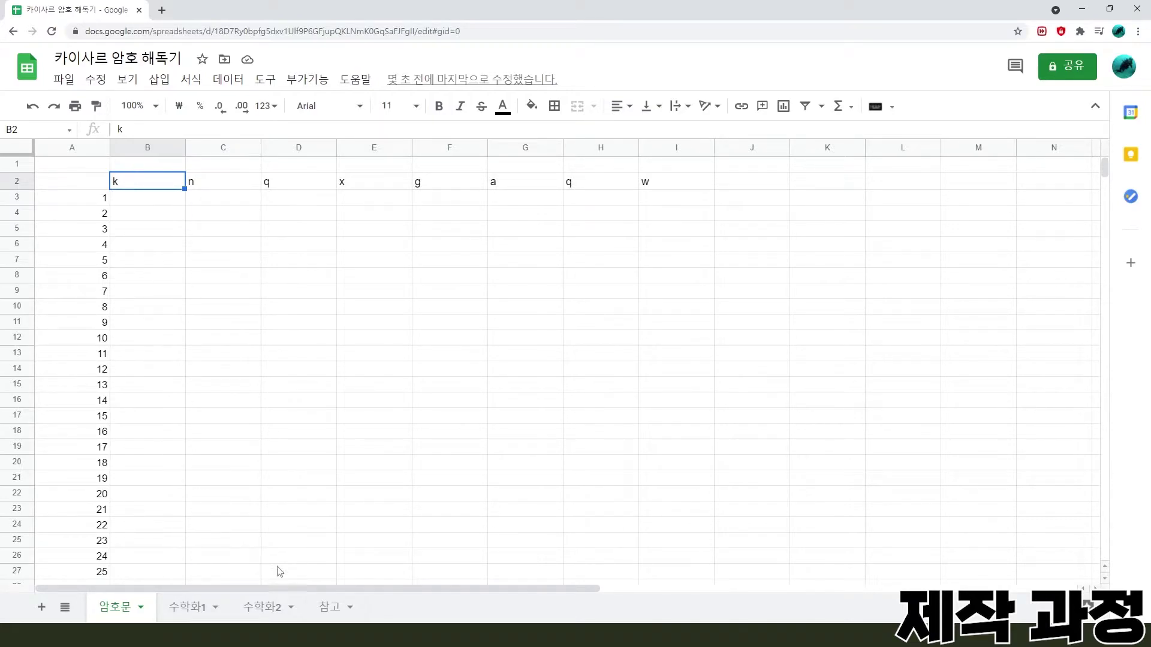
Start a VLOOKUP formula in B2 of the 수학화1 sheet with cell B2 of the 암호문 sheet as search key.
left_click(205, 616)
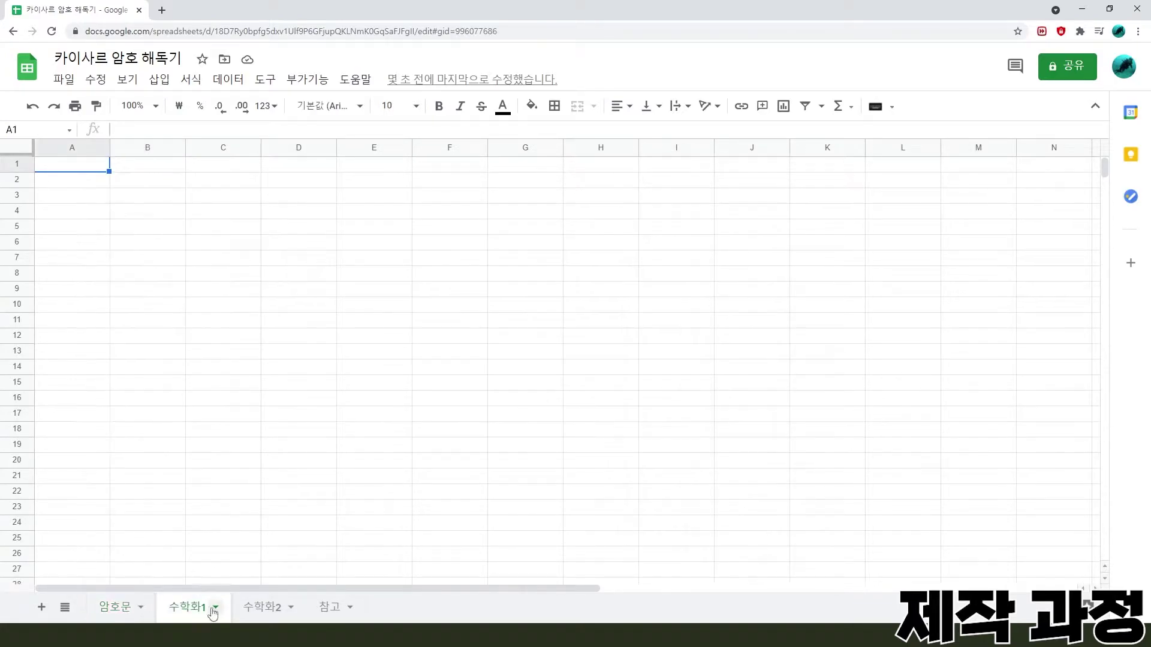
left_click(117, 181)
type("=v")
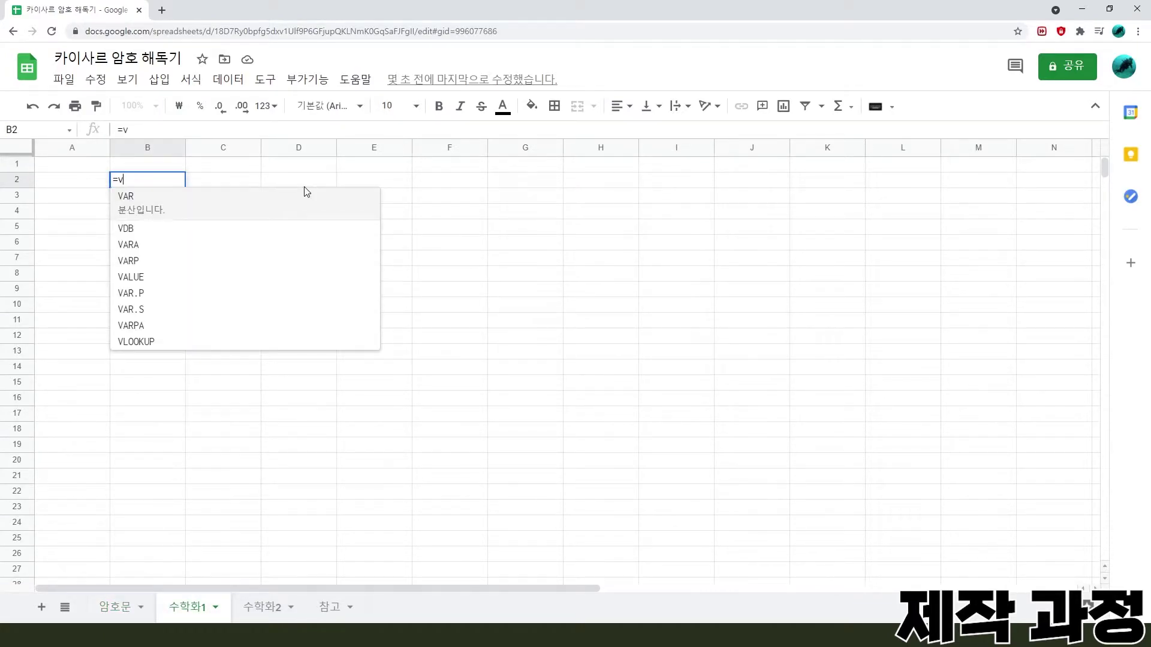
type("lookup(")
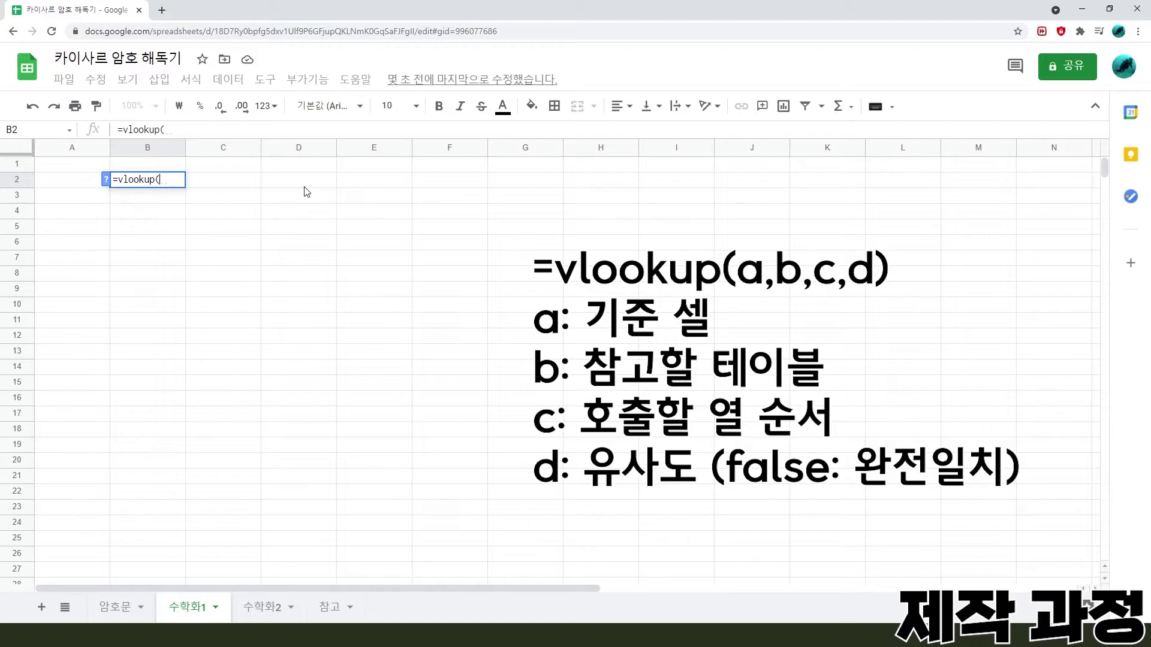
left_click(115, 607)
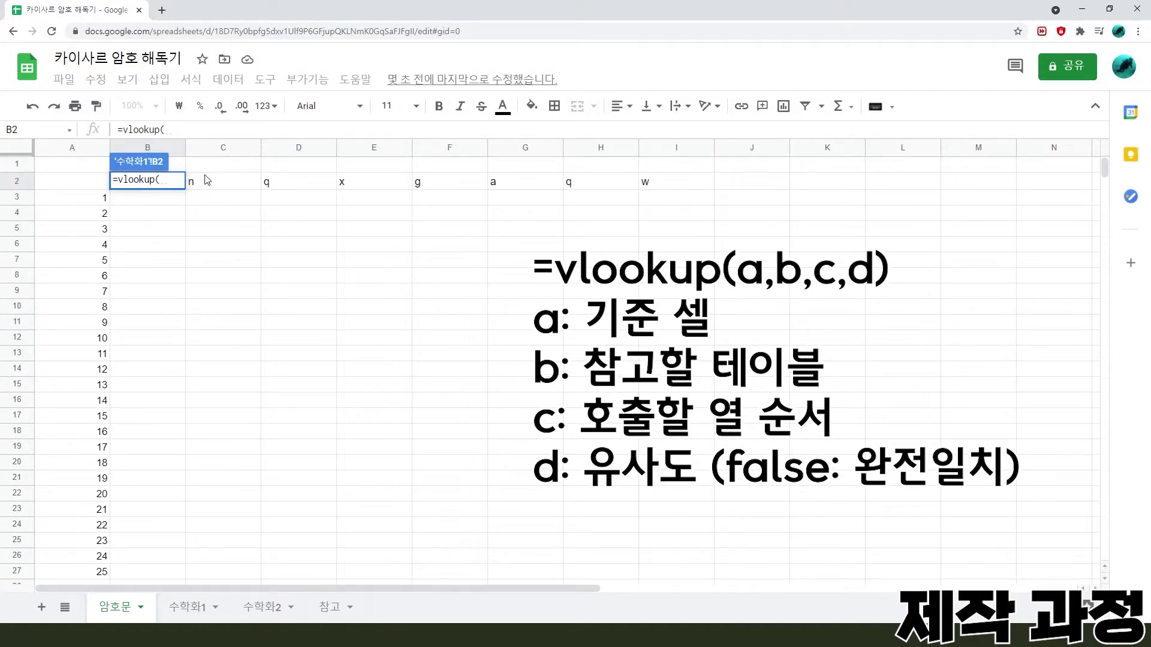
left_click(174, 182)
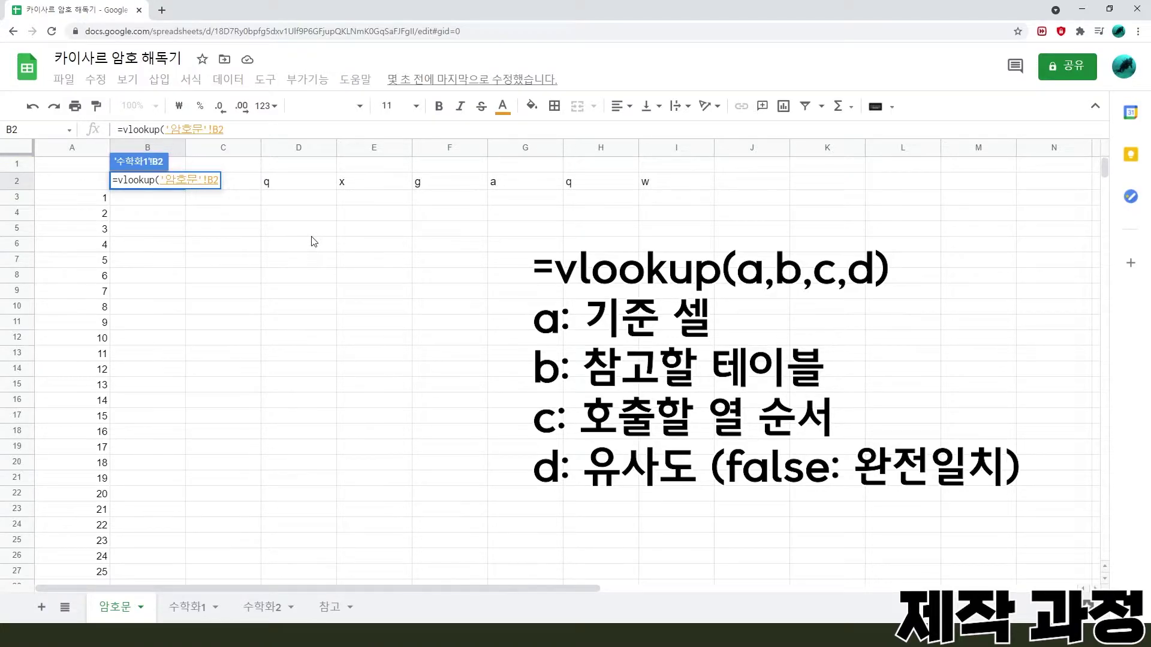
type(",")
Give the VLOOKUP the letter-number table B1:C26 on the 참고 sheet as its lookup range.
left_click(330, 608)
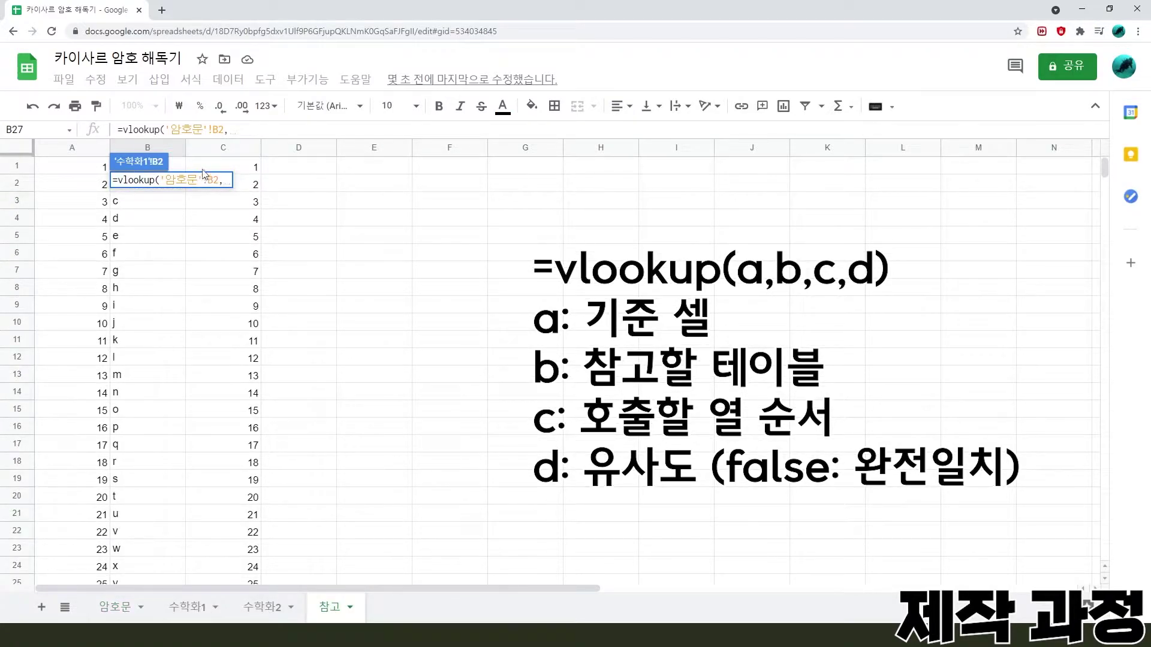
left_click_drag(181, 169, 255, 367)
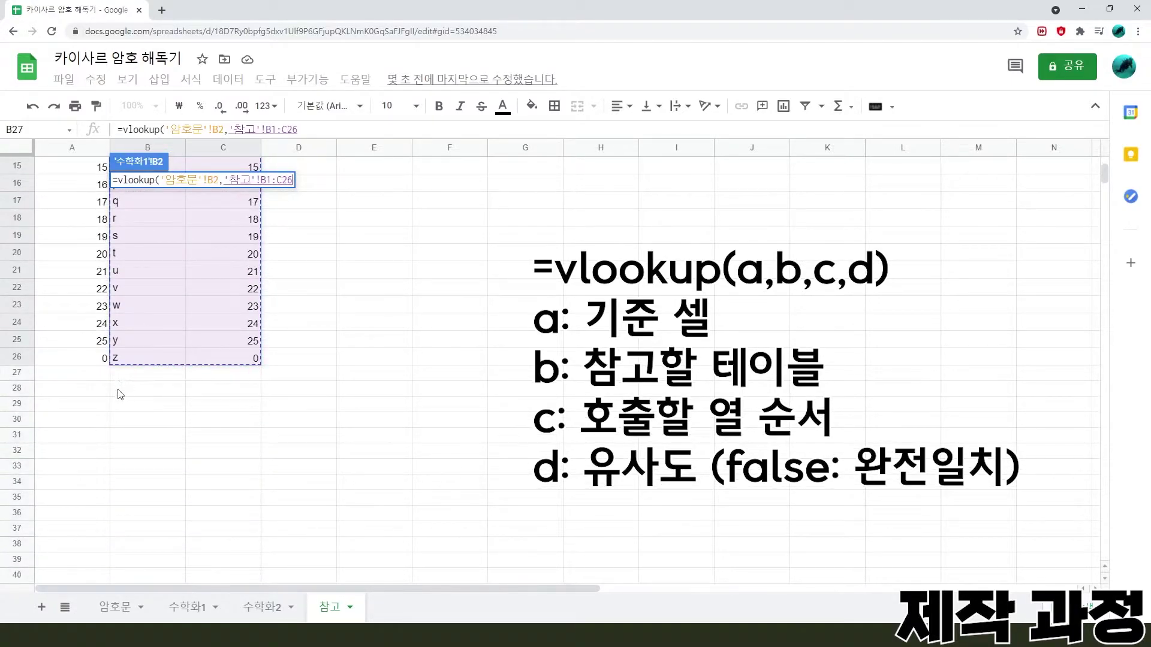
scroll(114, 386, "up", 5)
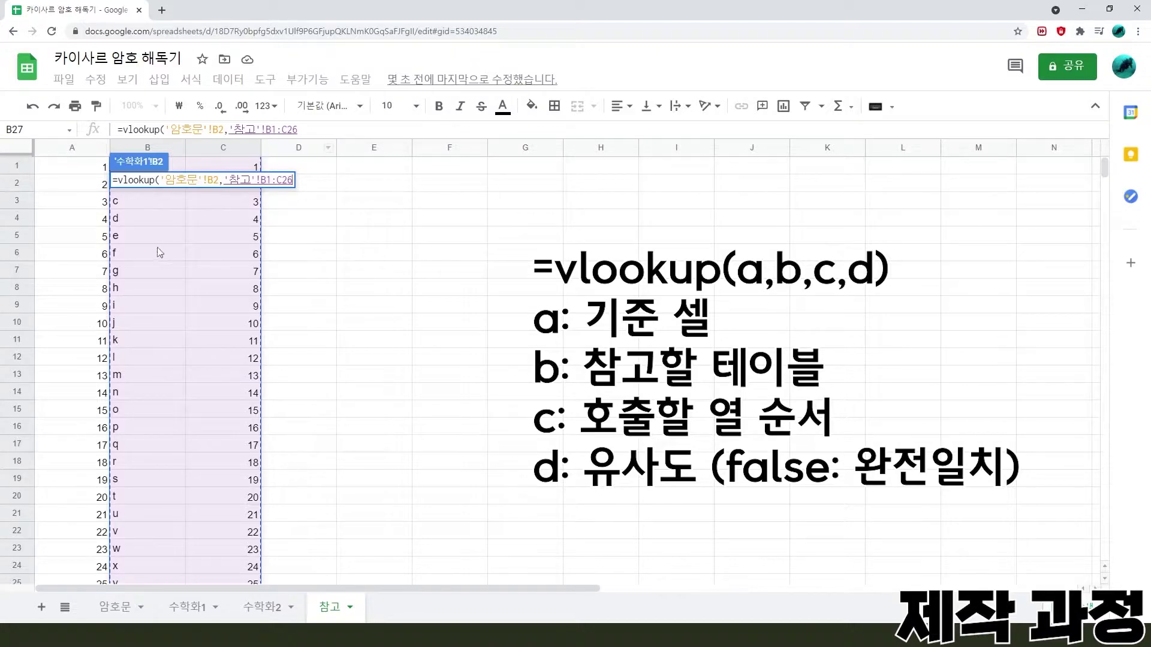
scroll(146, 326, "down", 4)
scroll(153, 358, "up", 4)
scroll(238, 347, "down", 1)
scroll(237, 357, "down", 3)
scroll(236, 362, "up", 3)
scroll(234, 377, "down", 3)
scroll(257, 435, "down", 3)
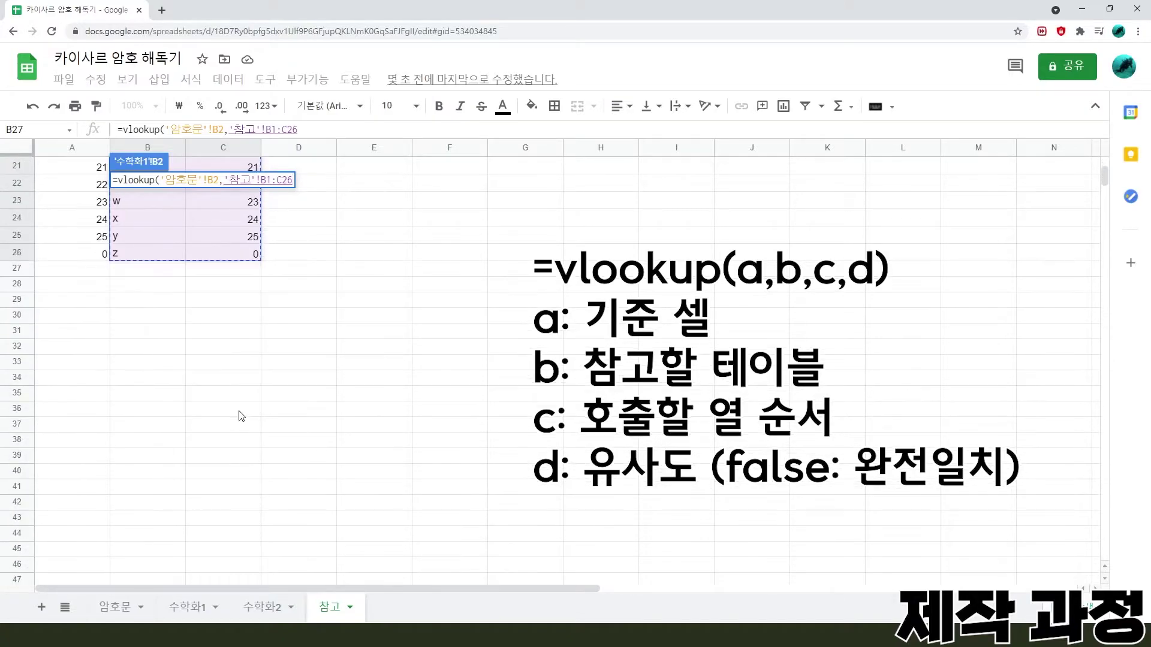
scroll(231, 408, "up", 6)
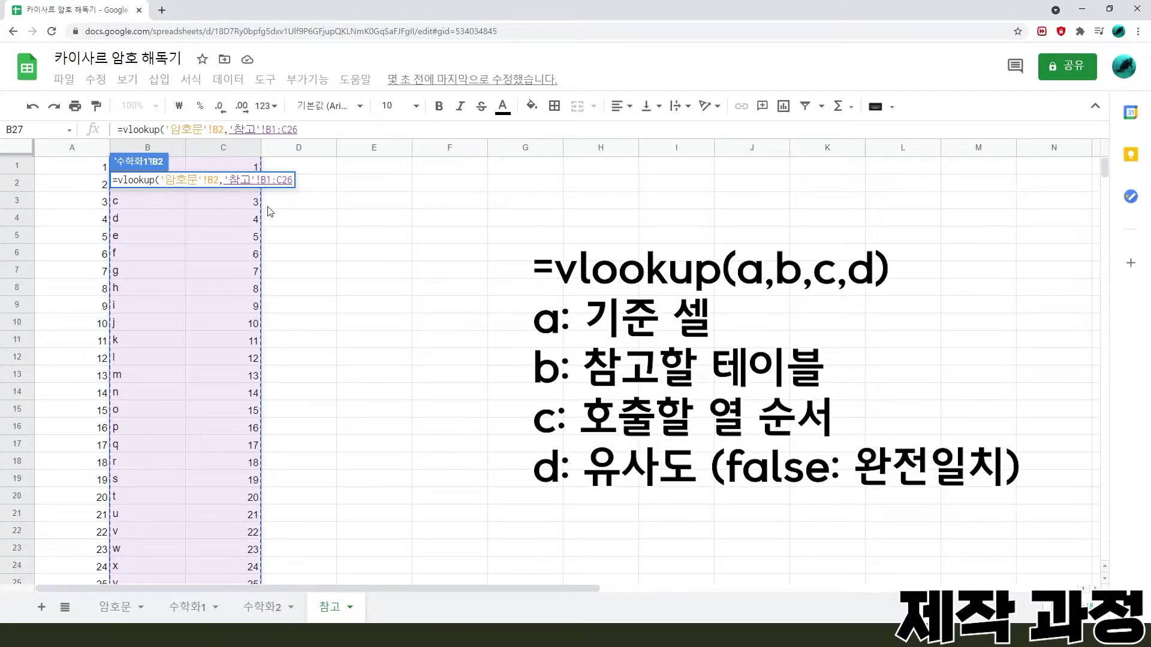
Complete the VLOOKUP with column index 2 and exact matching set to false, and enter the formula.
type(",")
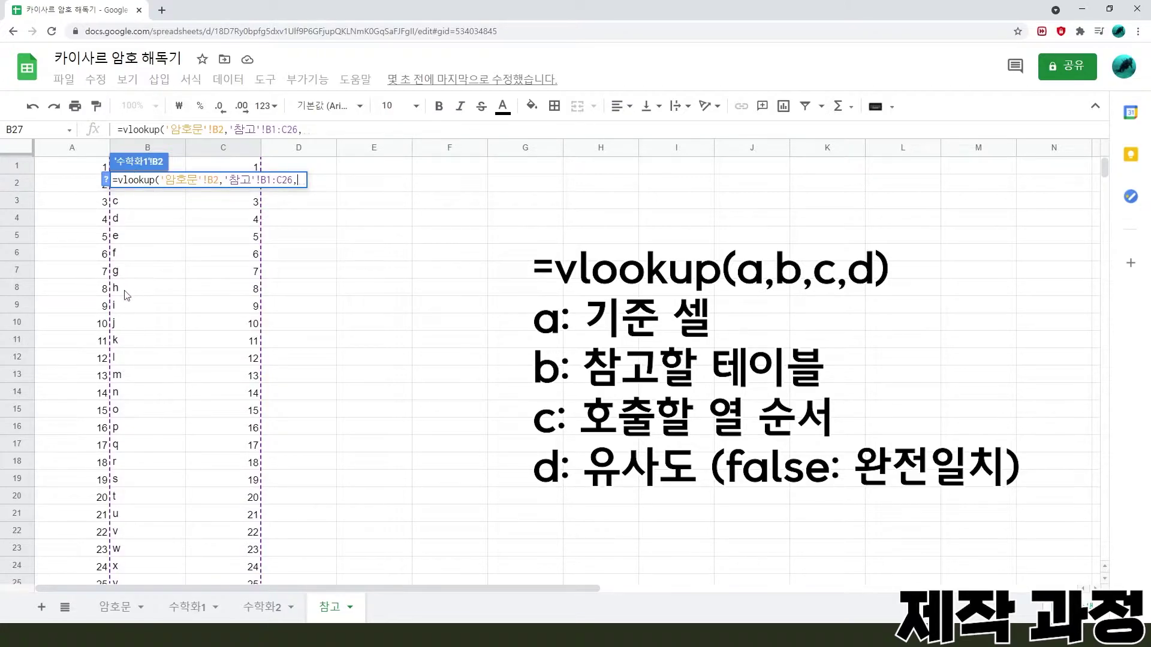
type("2")
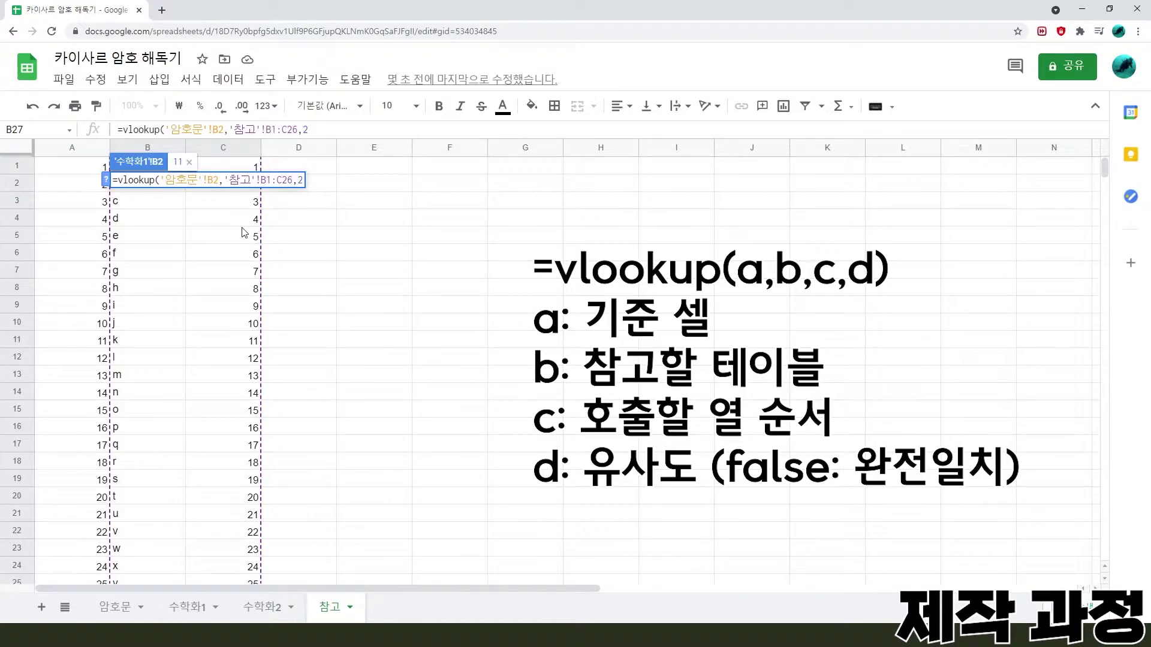
type(",")
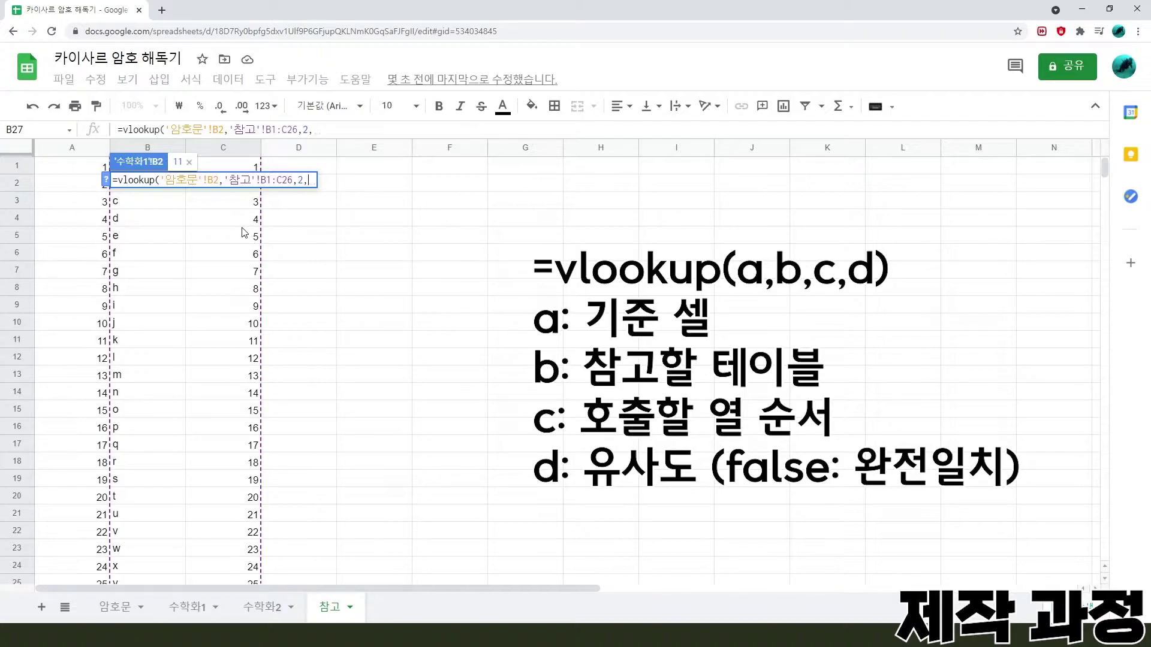
type("false")
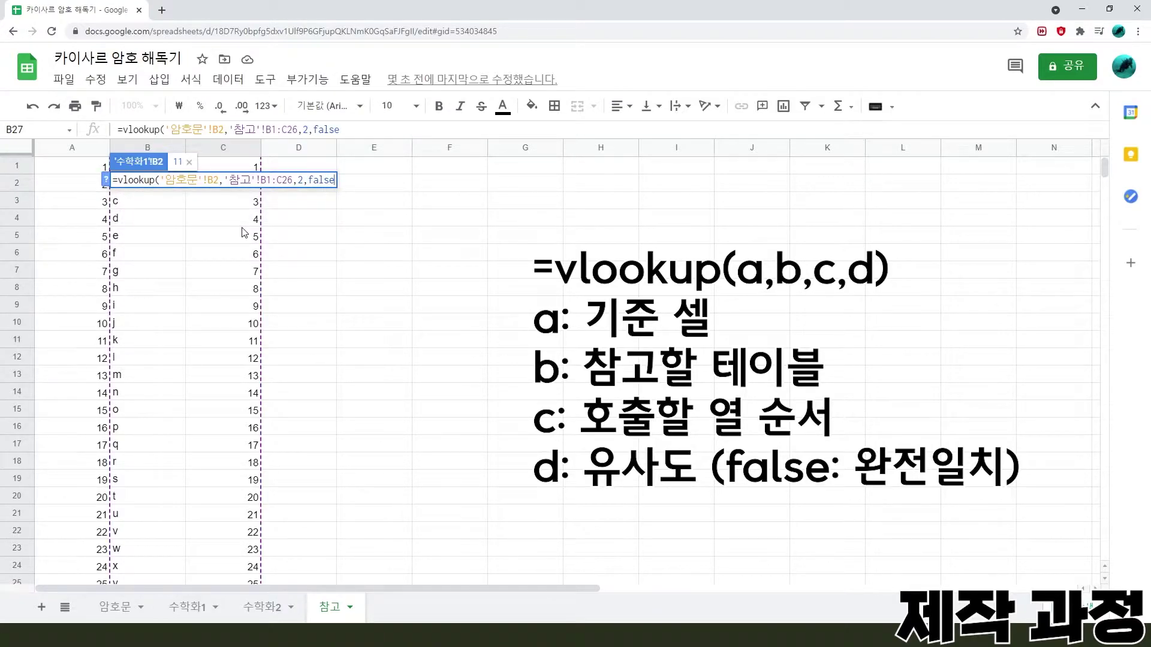
key("Return")
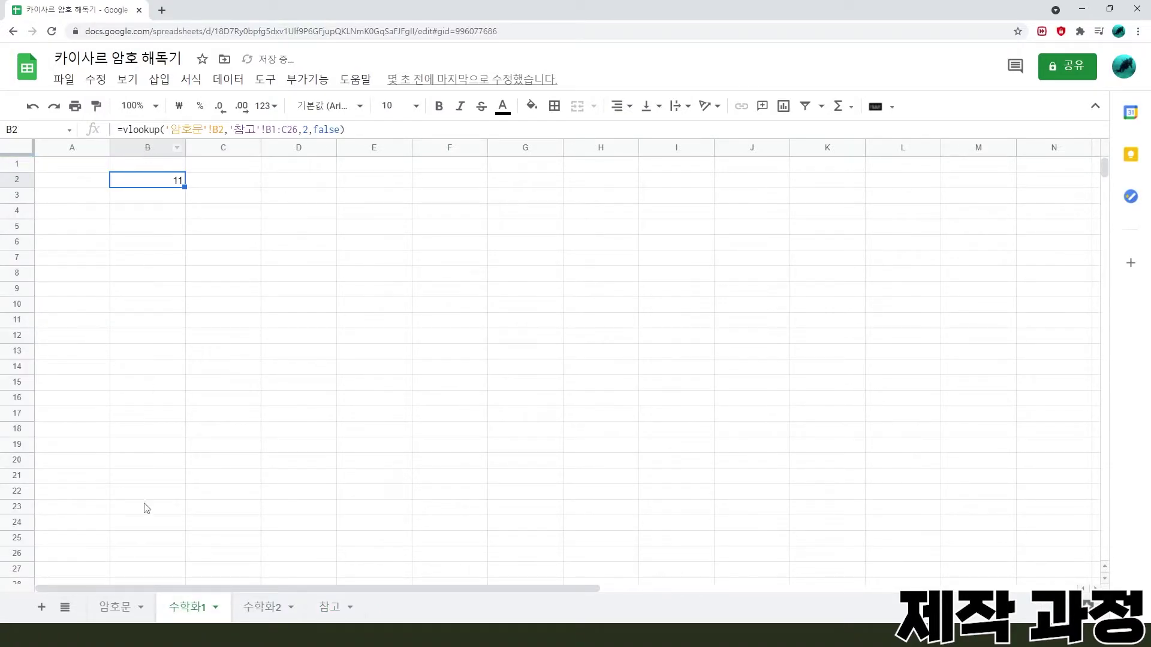
Check the VLOOKUP result in 수학화1 against the ciphertext letter in 암호문 and its number in the 참고 table.
left_click(114, 607)
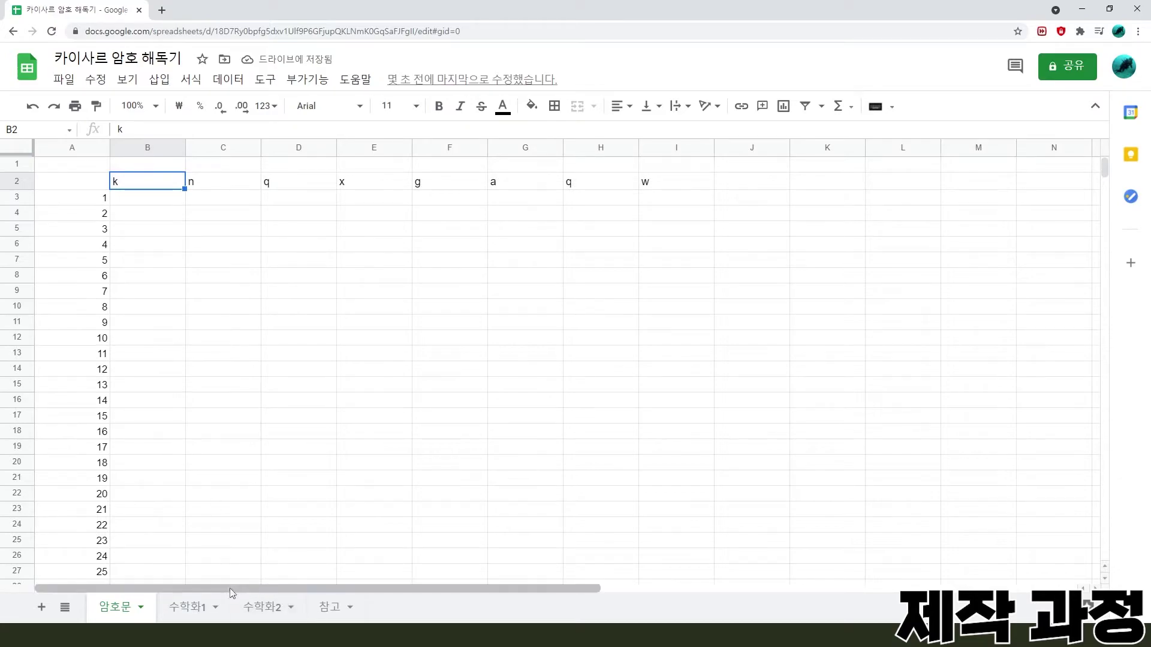
left_click(331, 606)
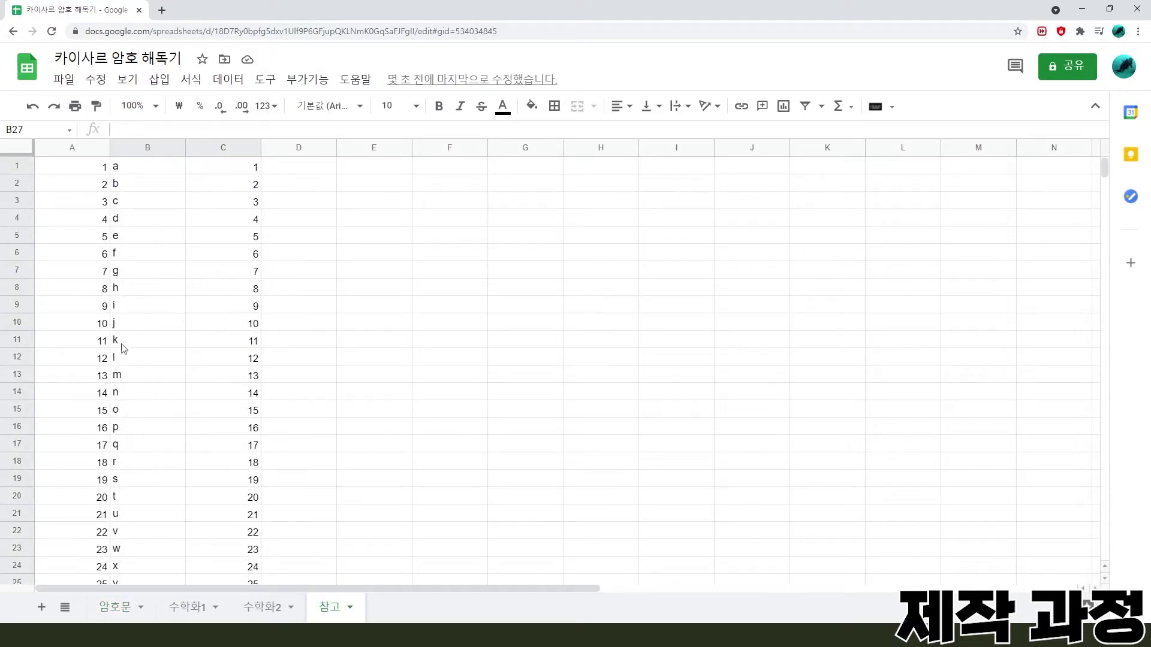
left_click(248, 339)
left_click(201, 609)
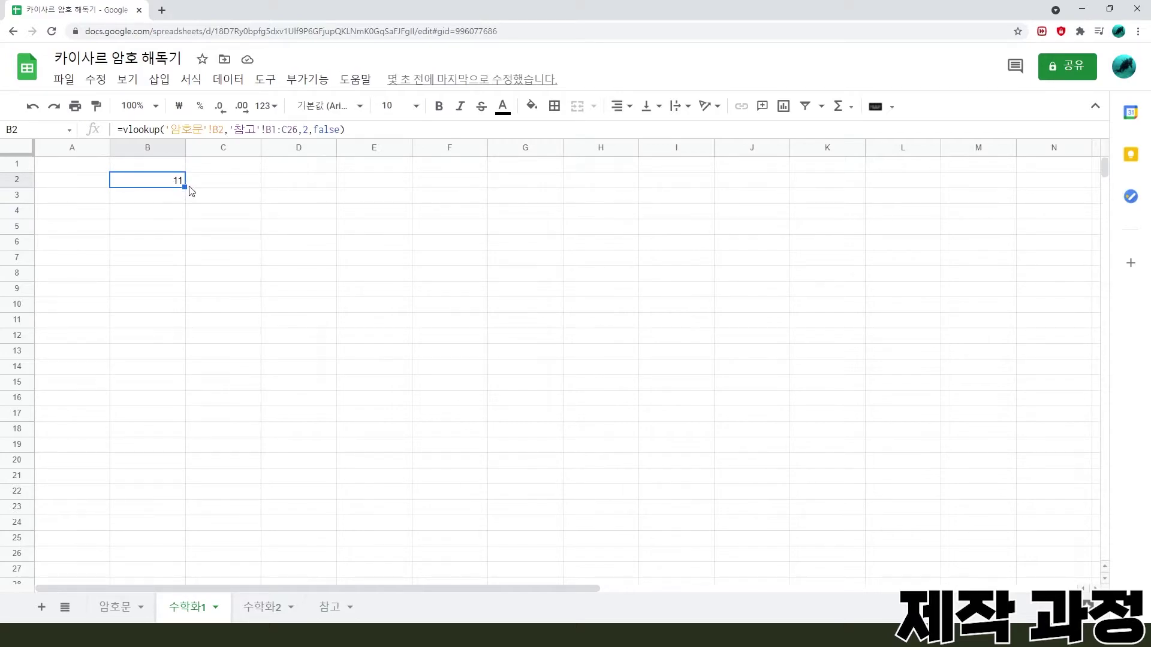
Try to fill the VLOOKUP formula from B2 across to J2 and inspect the error in C2.
left_click_drag(185, 188, 726, 187)
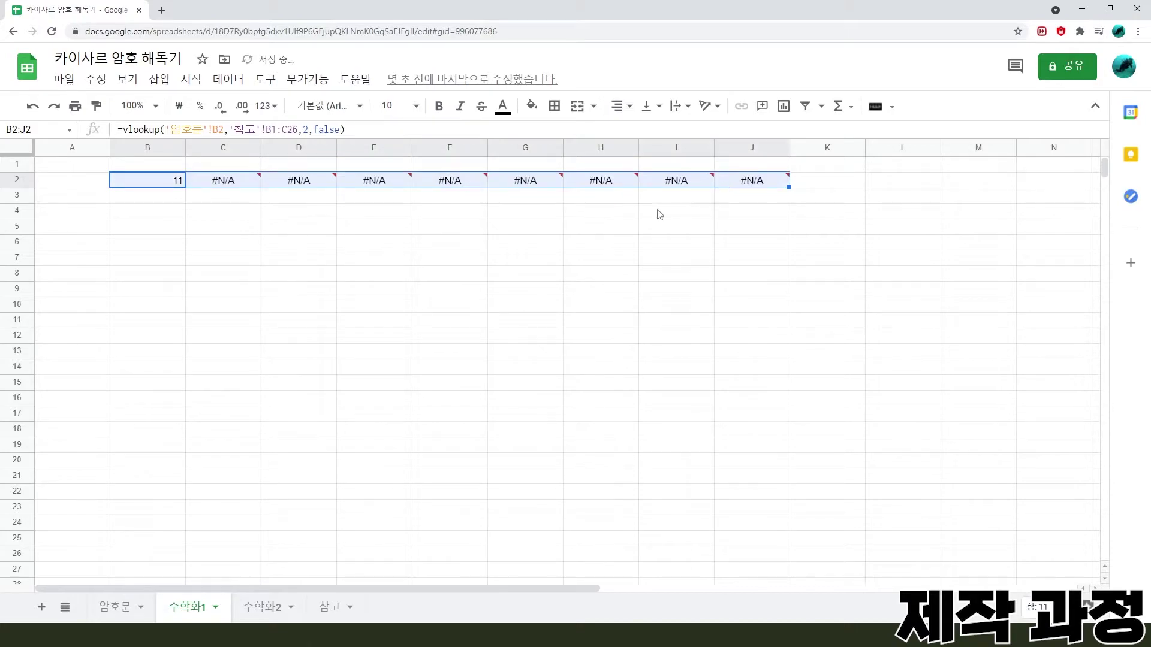
mouse_move(228, 183)
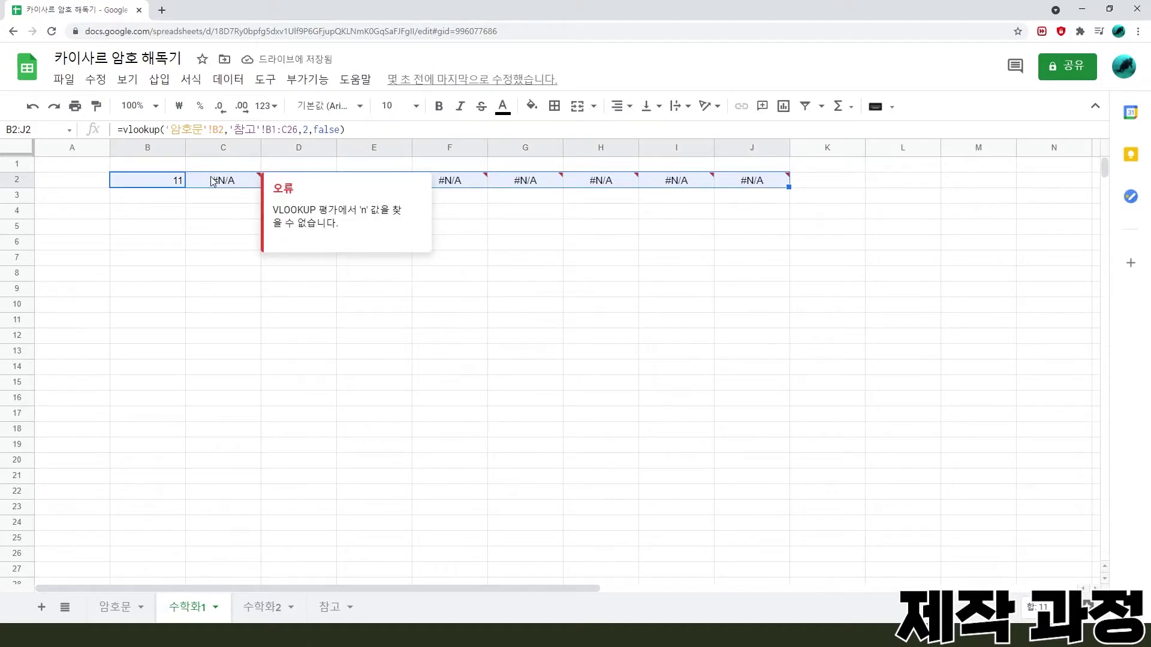
left_click(223, 181)
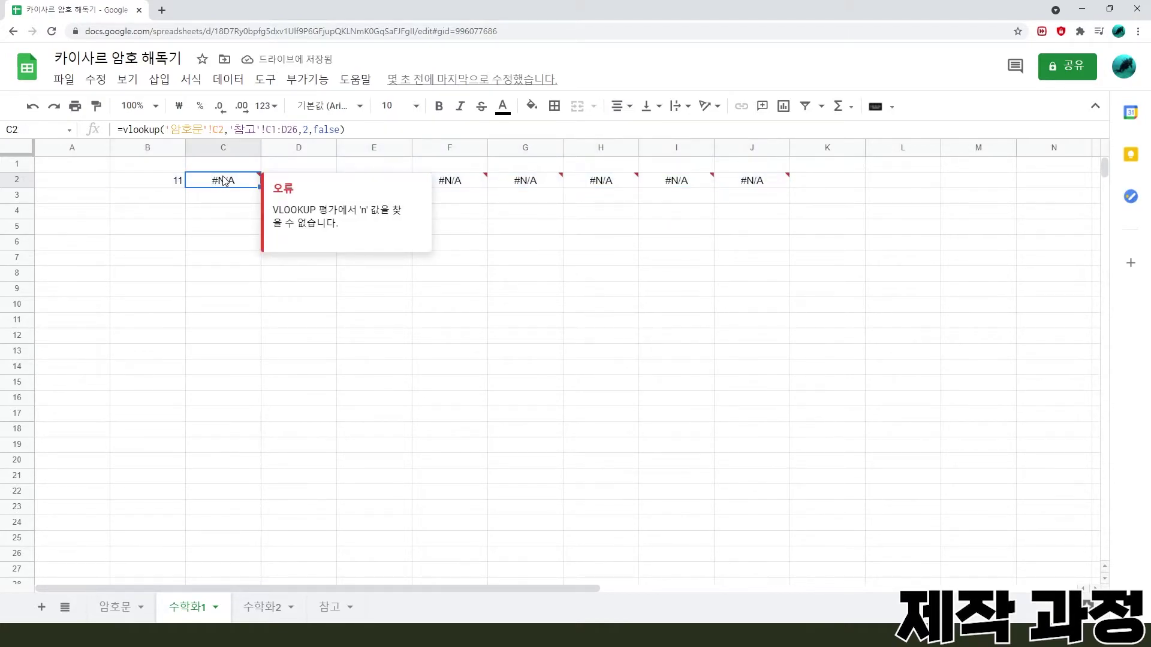
left_click(223, 225)
left_click(222, 181)
left_click_drag(218, 180, 313, 182)
left_click(195, 198)
left_click(166, 181)
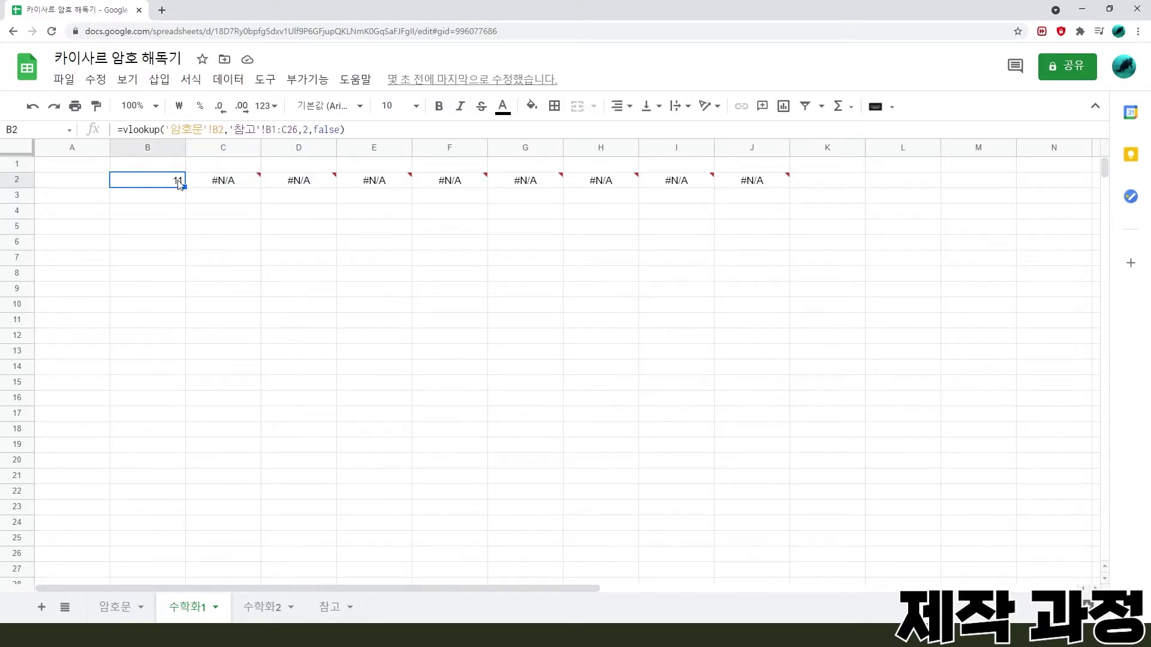
Compare the lookup key and range in the copied C2 formula with B2 and the ciphertext in 암호문.
left_click(115, 607)
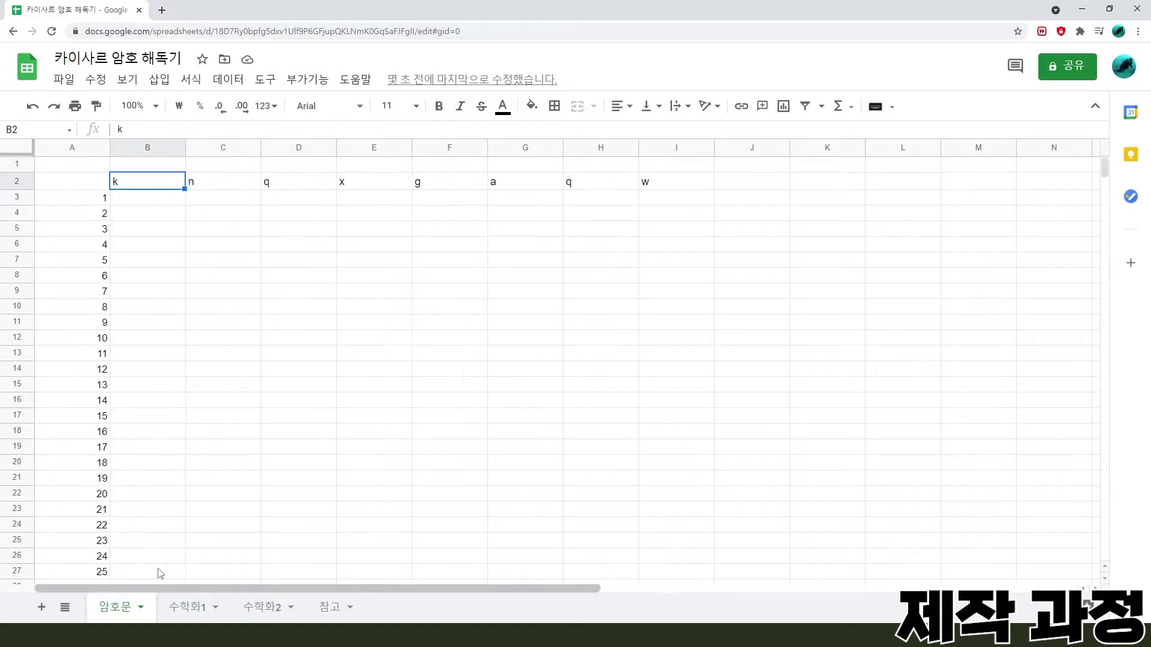
left_click(222, 184)
left_click(191, 606)
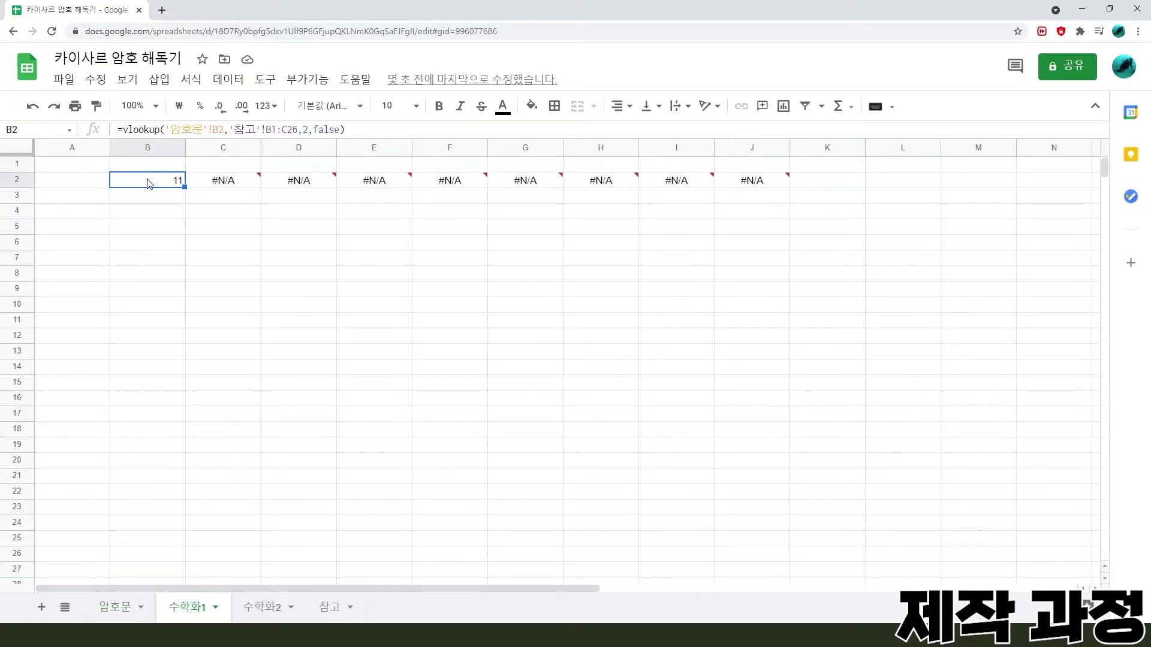
left_click(228, 180)
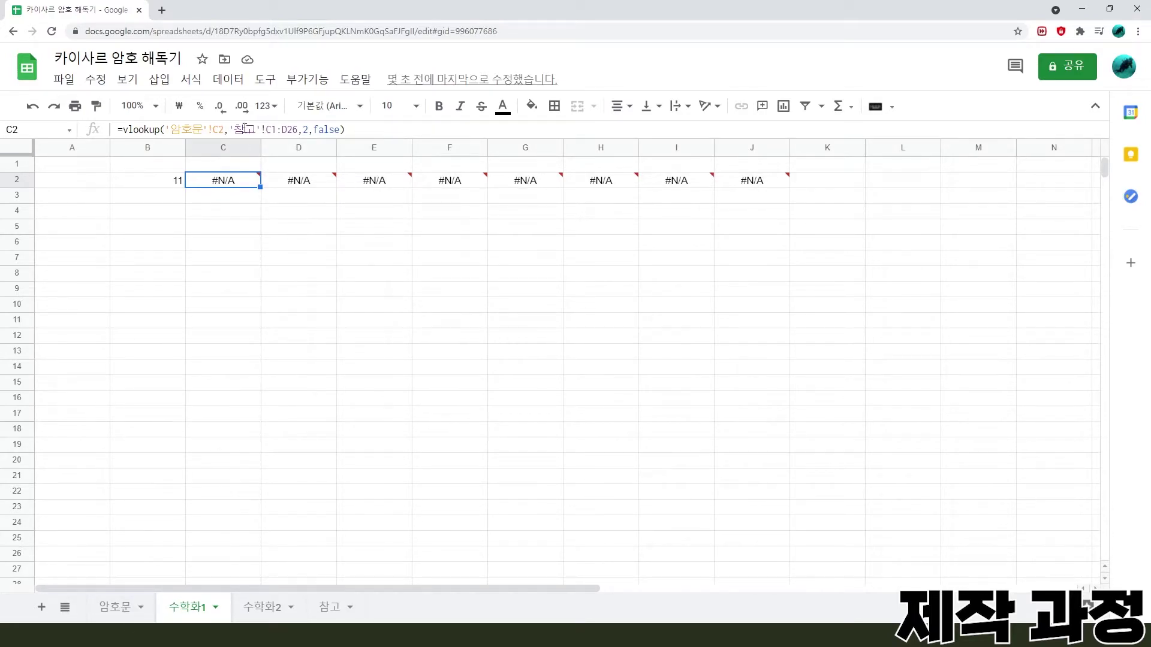
left_click_drag(245, 129, 313, 129)
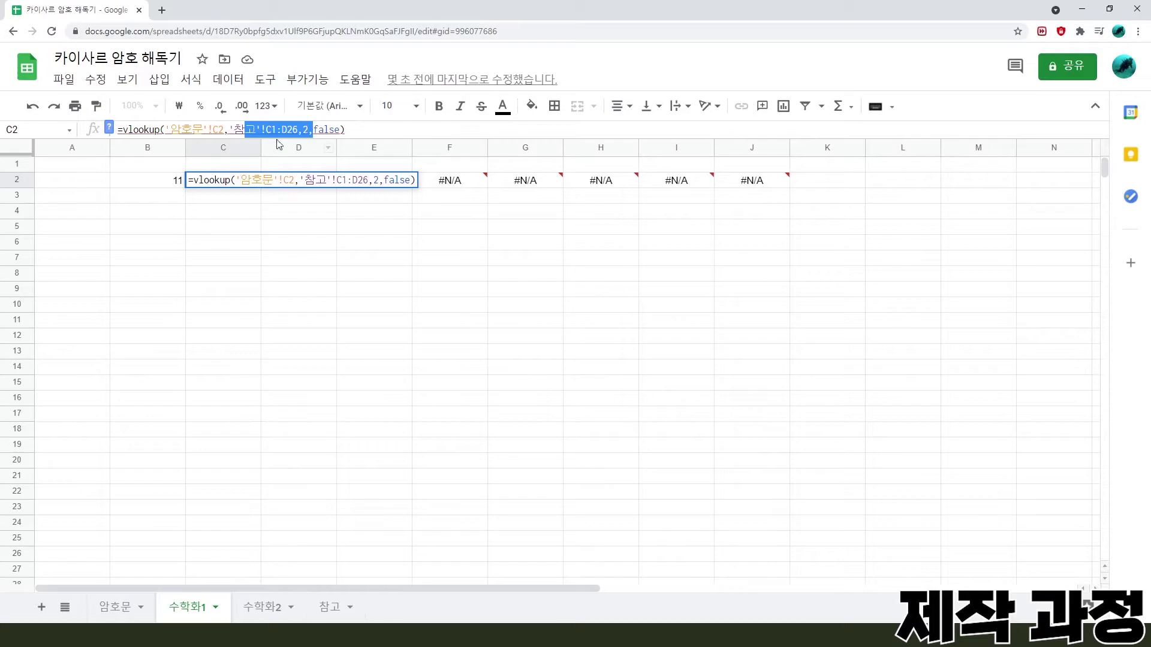
left_click(240, 264)
left_click(223, 184)
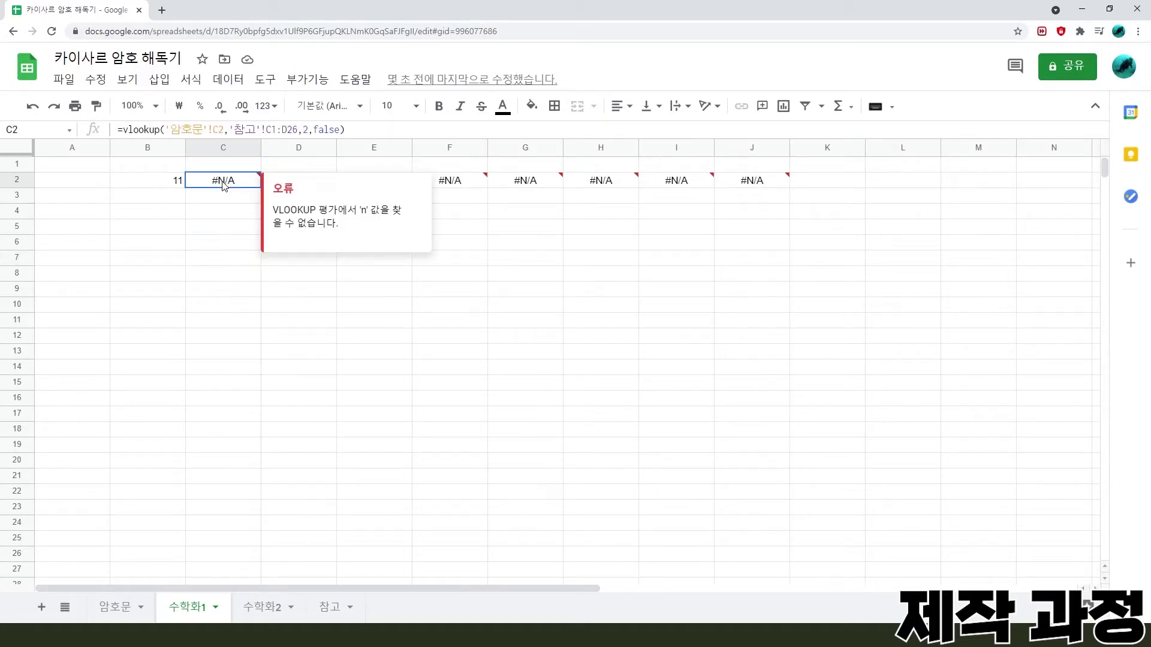
Undo the fill of the VLOOKUP formula across row 2.
left_click_drag(230, 150, 737, 148)
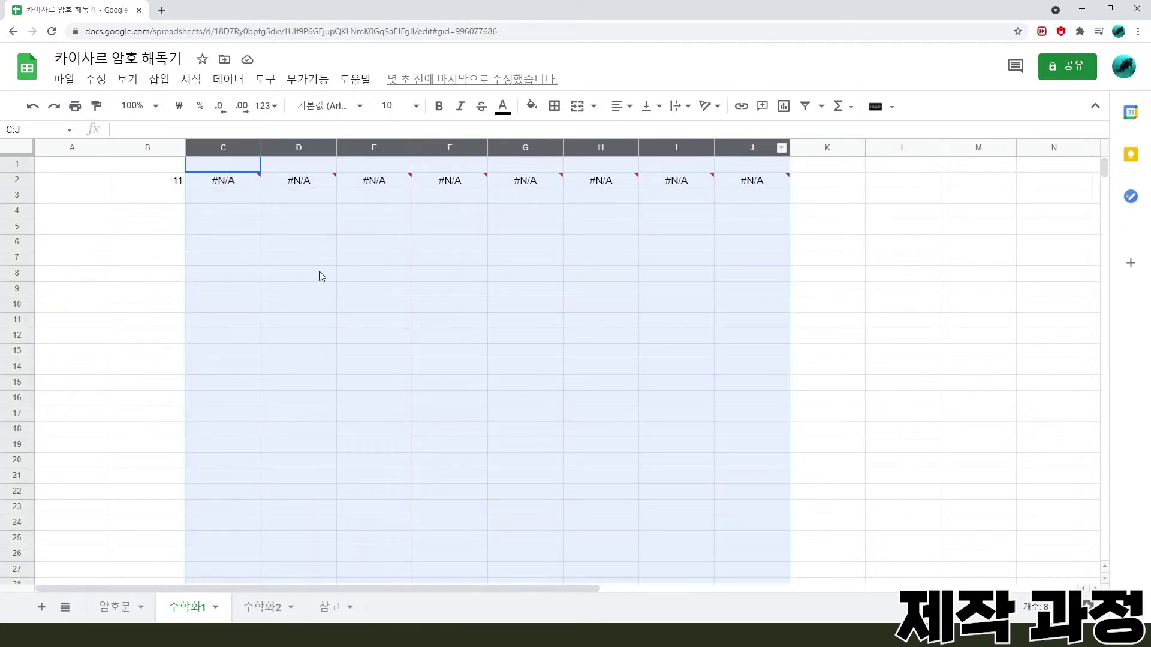
left_click(321, 272)
key("ctrl+z")
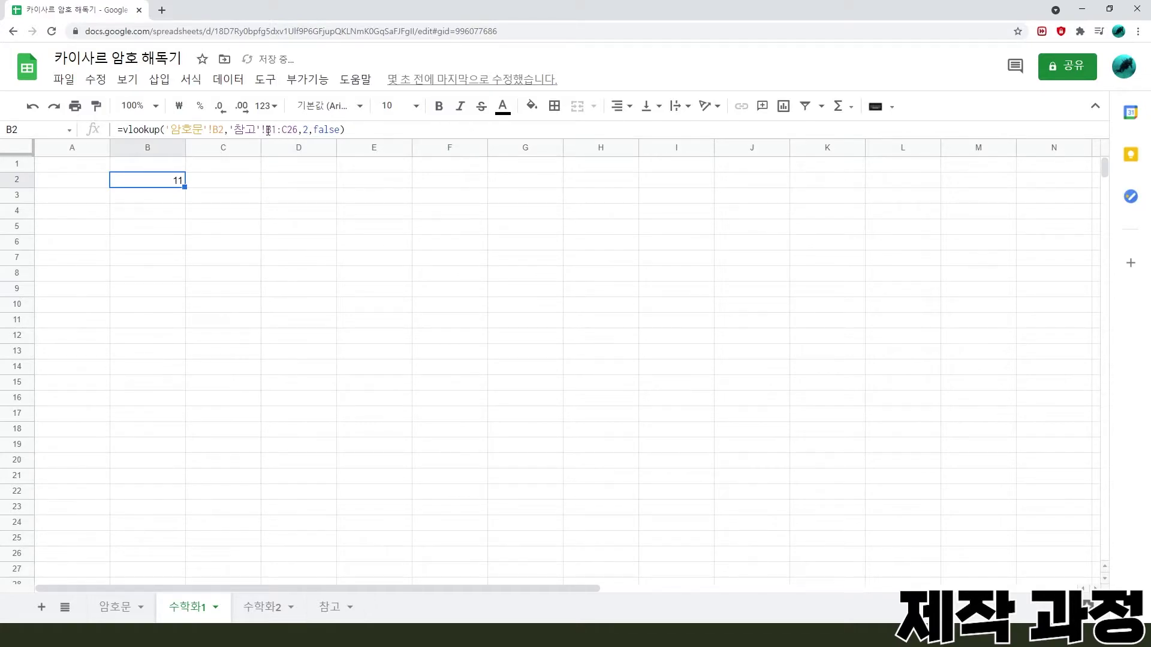
Make the lookup range in B2's VLOOKUP formula absolute as $B$1:$C$26.
left_click(268, 131)
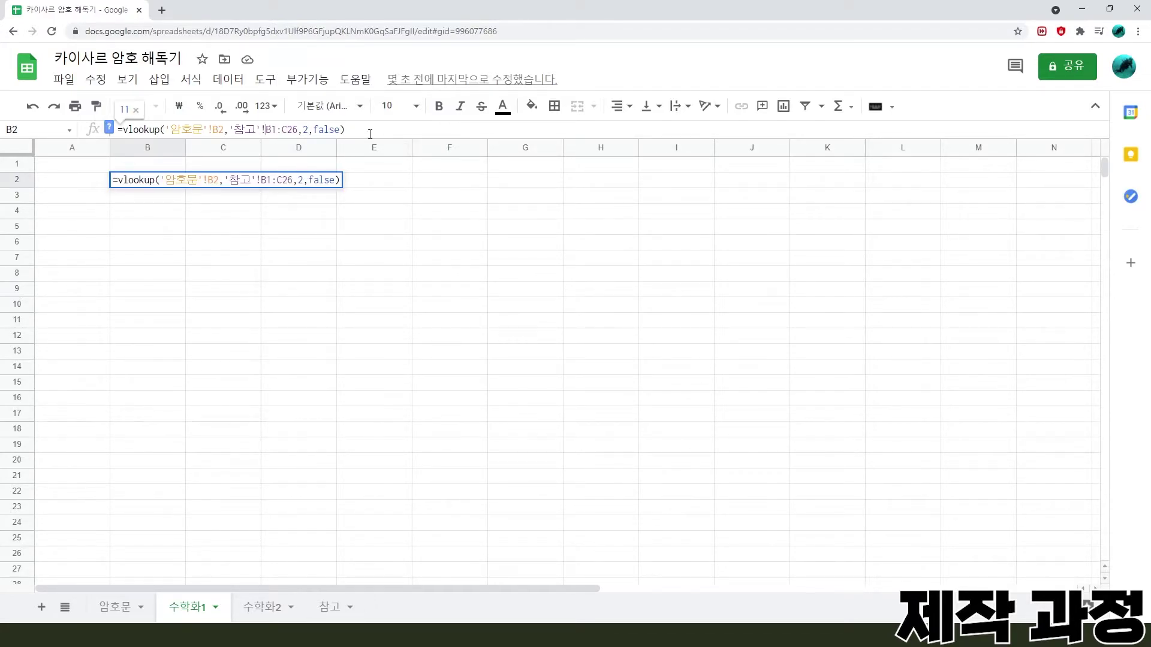
type("$")
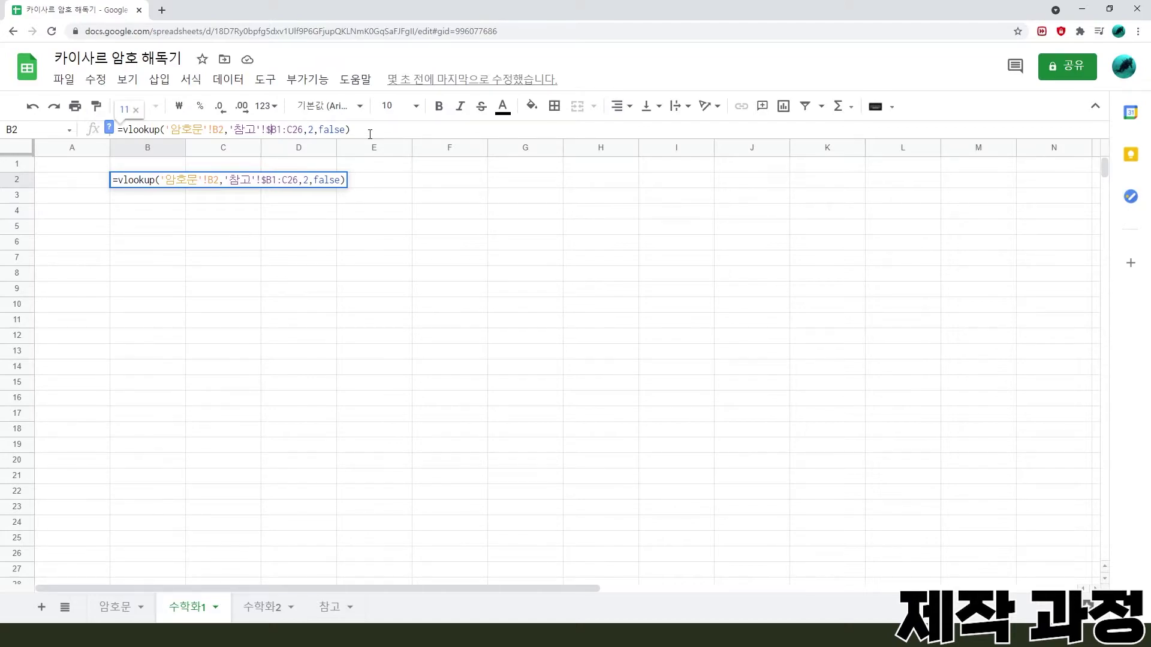
type("$")
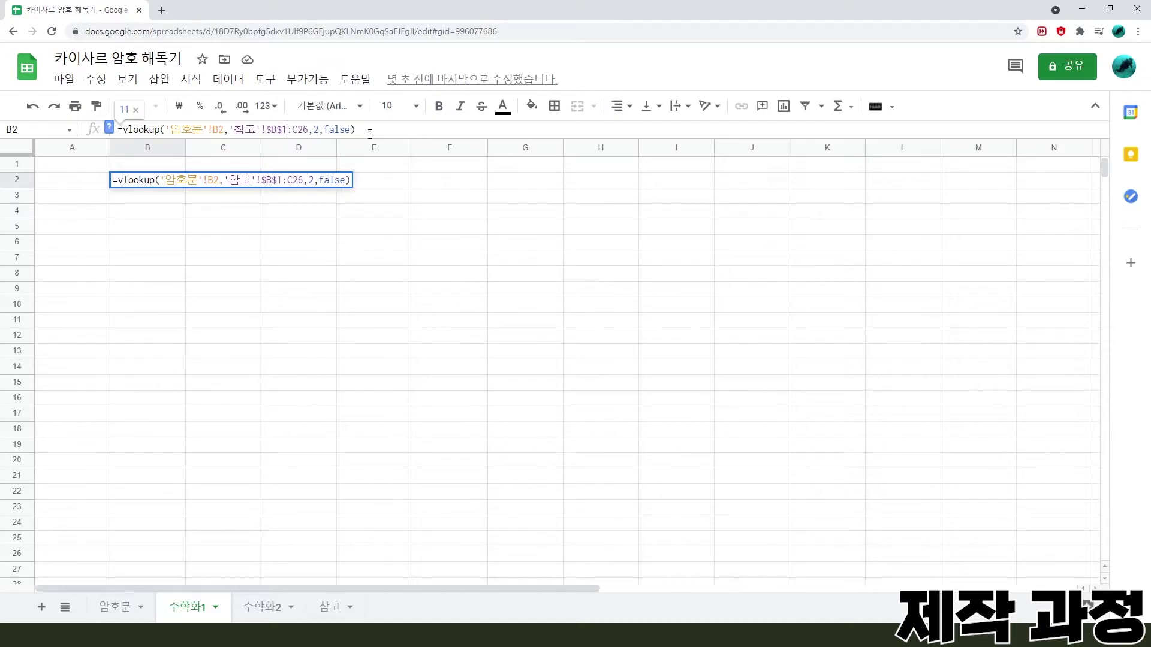
type("$")
key("Right")
type("$")
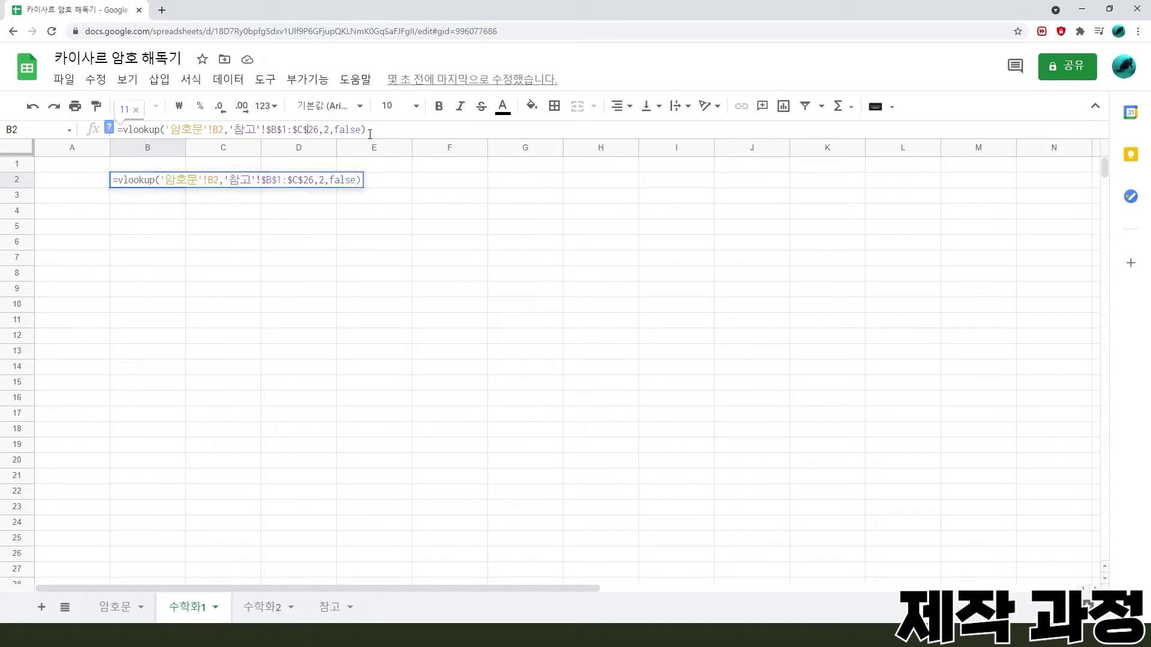
key("Return")
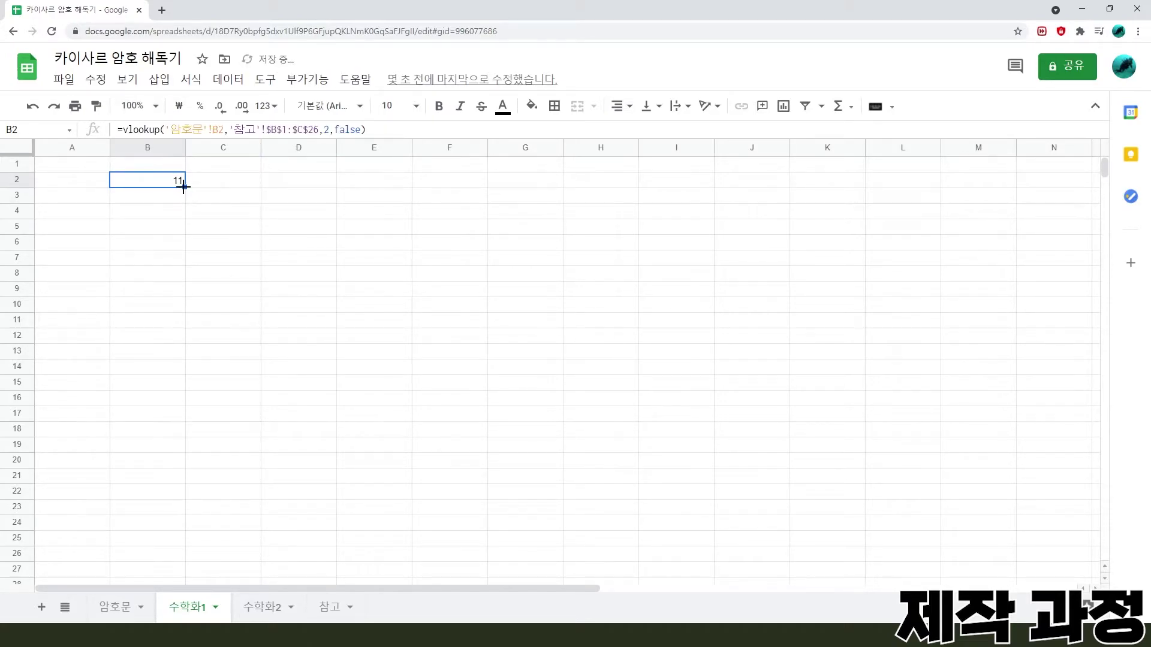
Fill the VLOOKUP formula from B2 across to I2 to cover the whole ciphertext.
left_click_drag(183, 185, 676, 183)
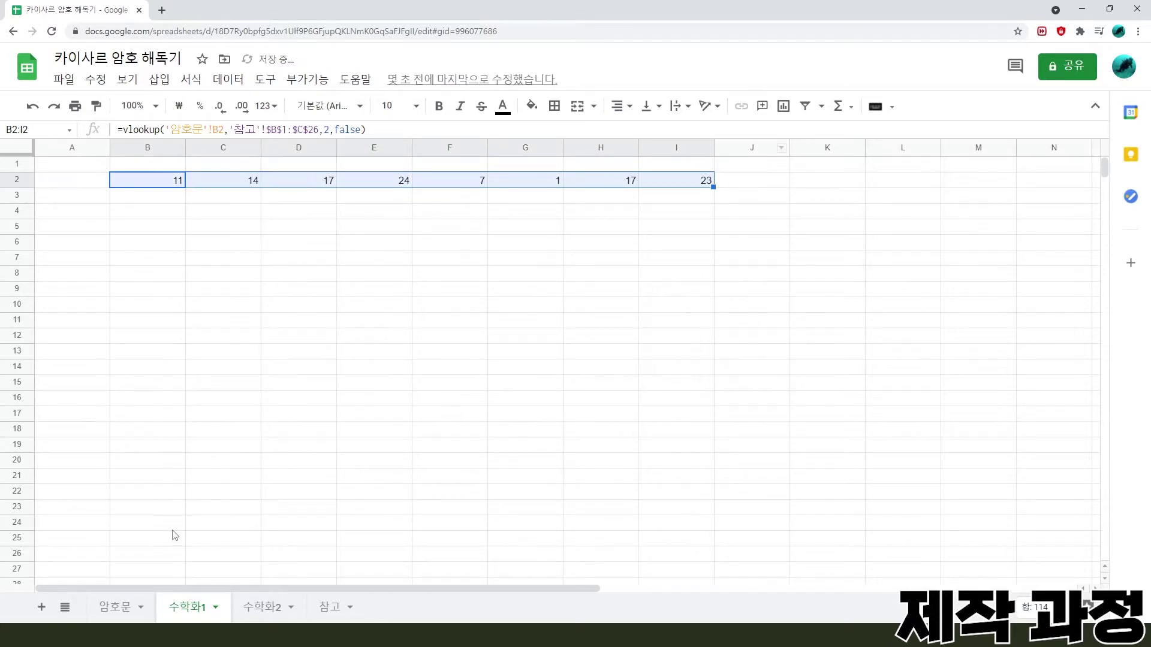
left_click(120, 609)
left_click(181, 615)
Number cells A3:A27 of the 수학화1 sheet from 1 to 25.
left_click(75, 195)
type("1")
key("Return")
type("2")
key("Return")
type("3")
key("Return")
type("4")
key("Return")
left_click_drag(93, 198, 112, 572)
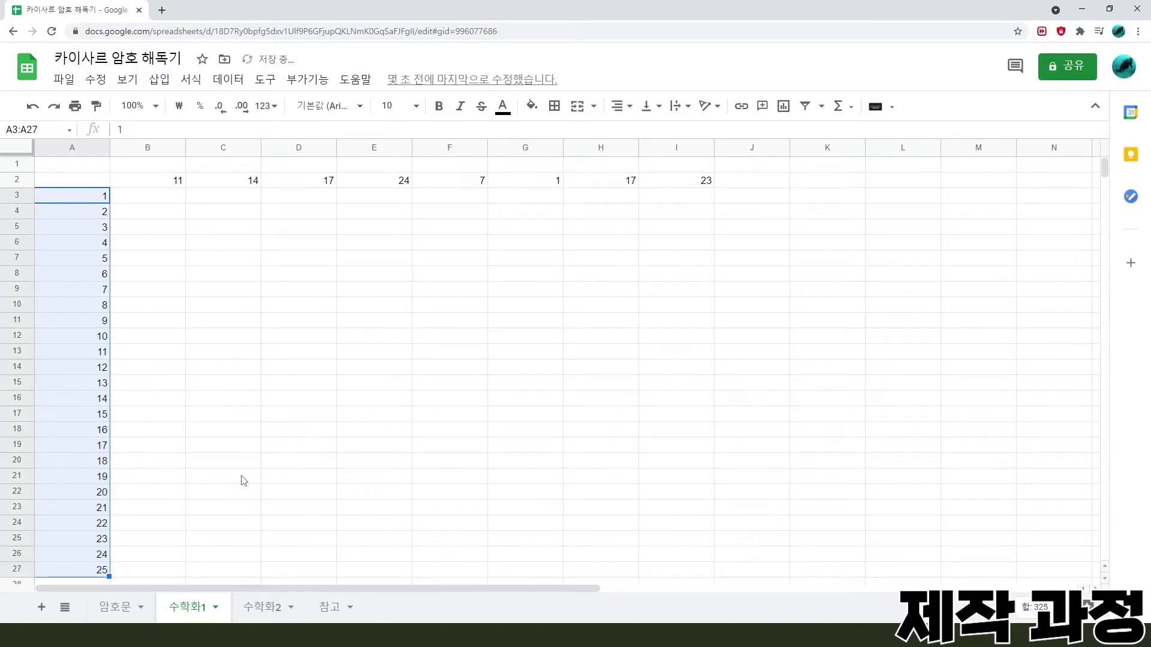
Enter the formula =B2+1 in cell B3 to shift the first letter's number by one.
left_click(157, 180)
left_click(154, 202)
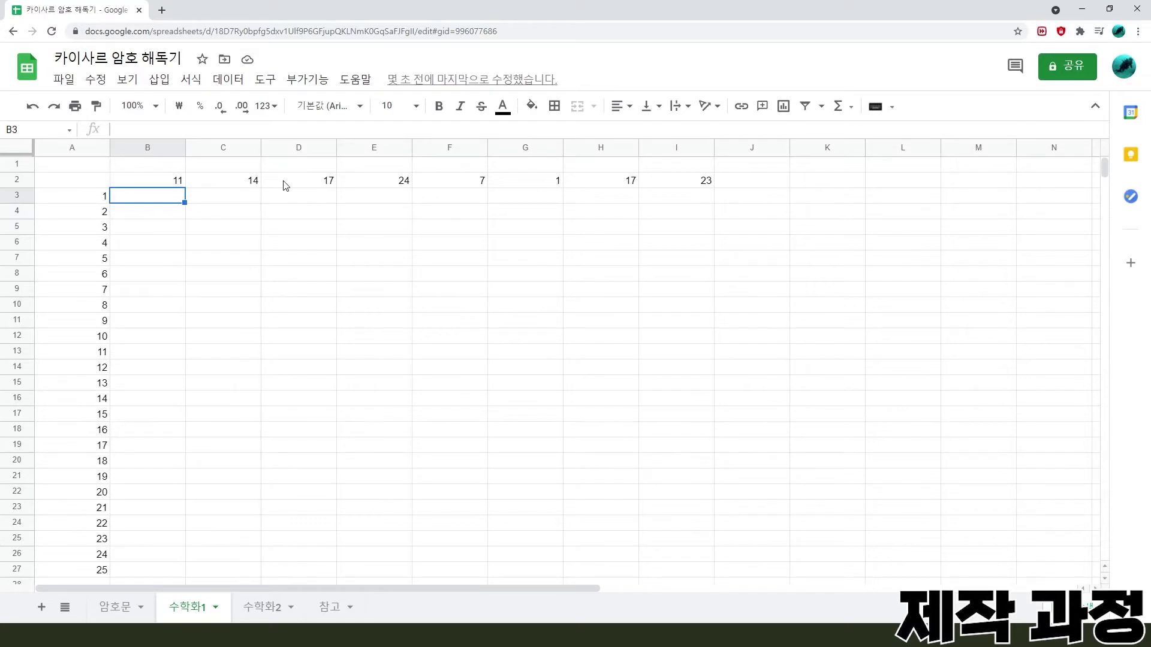
left_click(171, 180)
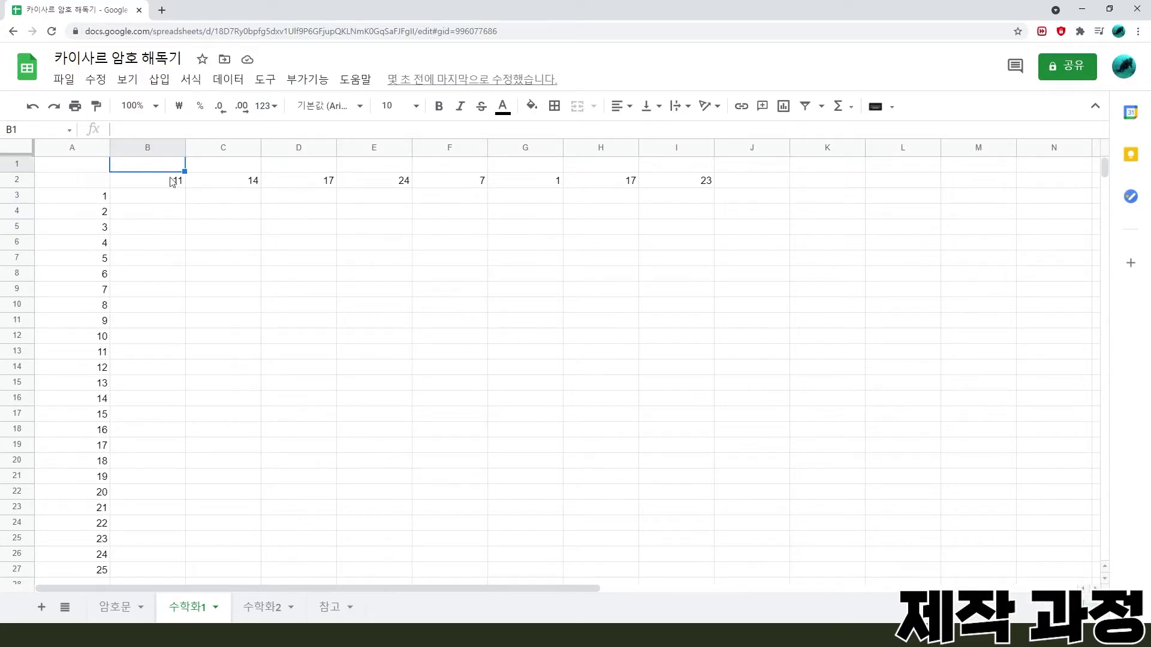
left_click(176, 199)
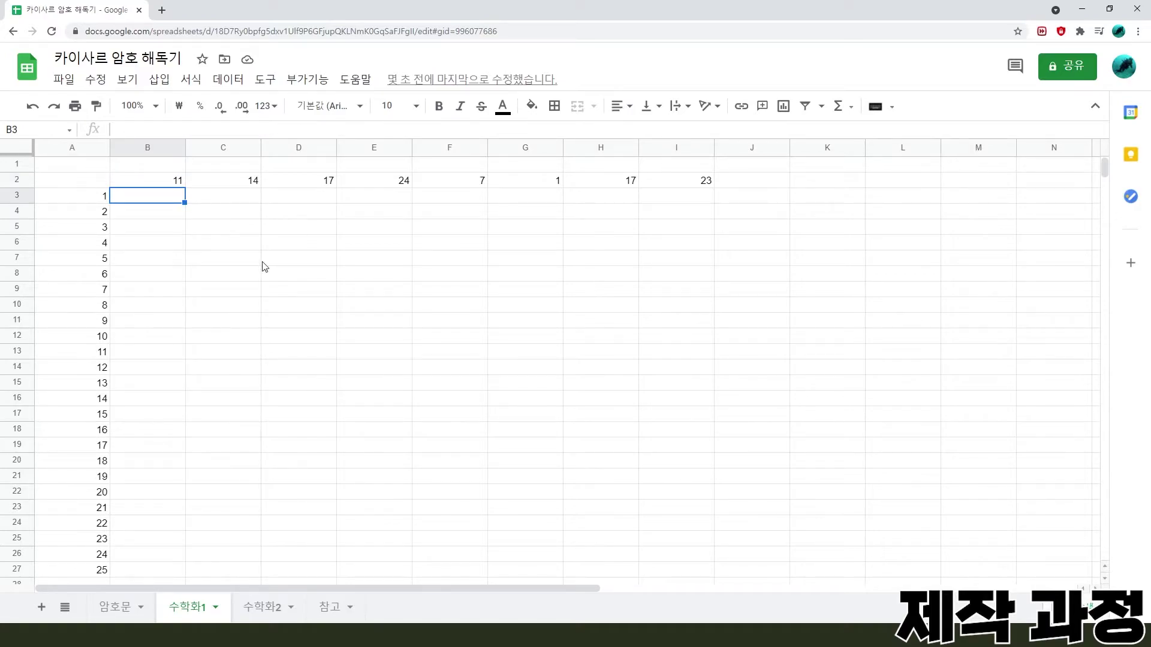
type("=")
left_click(177, 181)
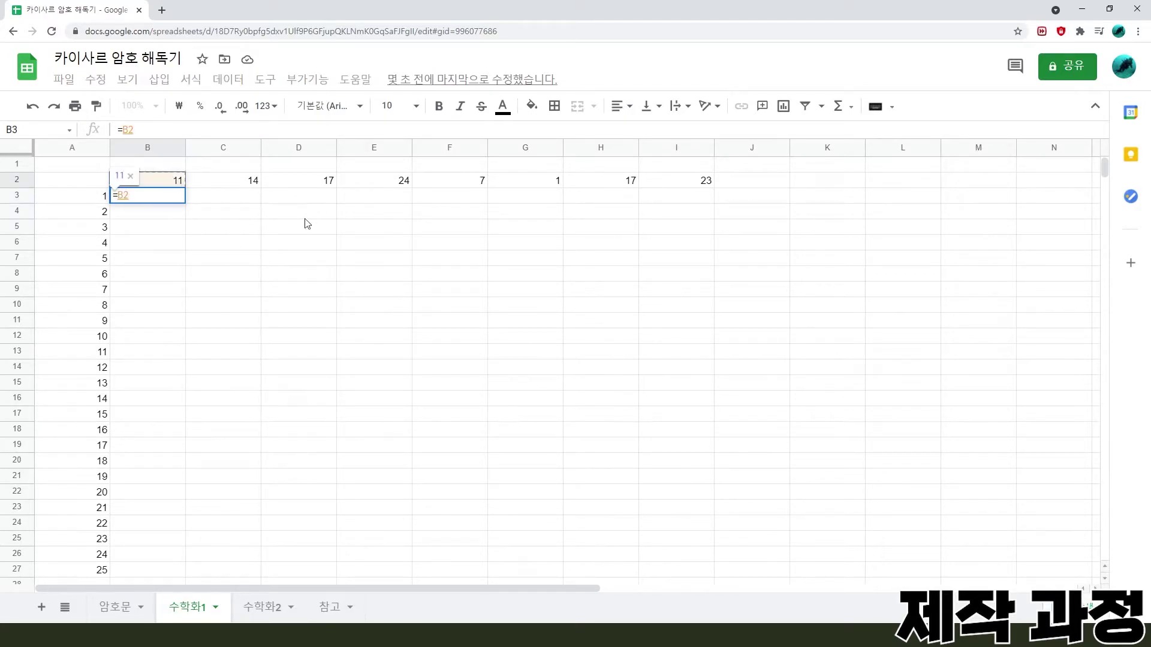
type("+1")
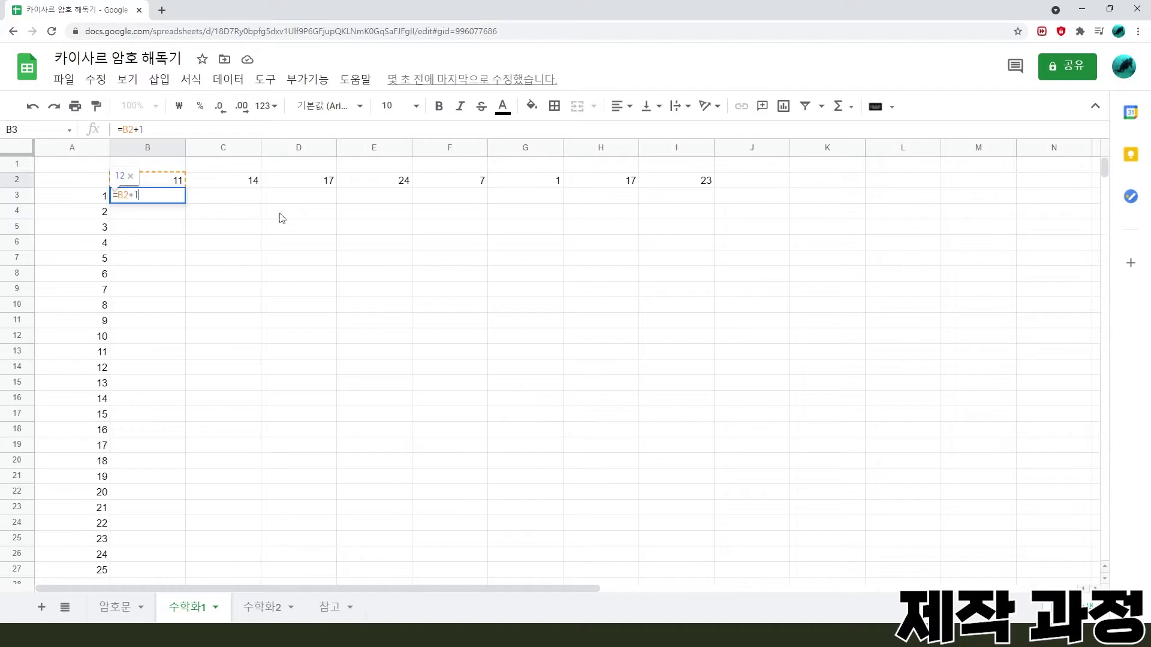
key("Return")
Fill the shift formula from B3 across to column I and down to row 27, and review the grid.
left_click(179, 198)
left_click_drag(186, 202, 695, 197)
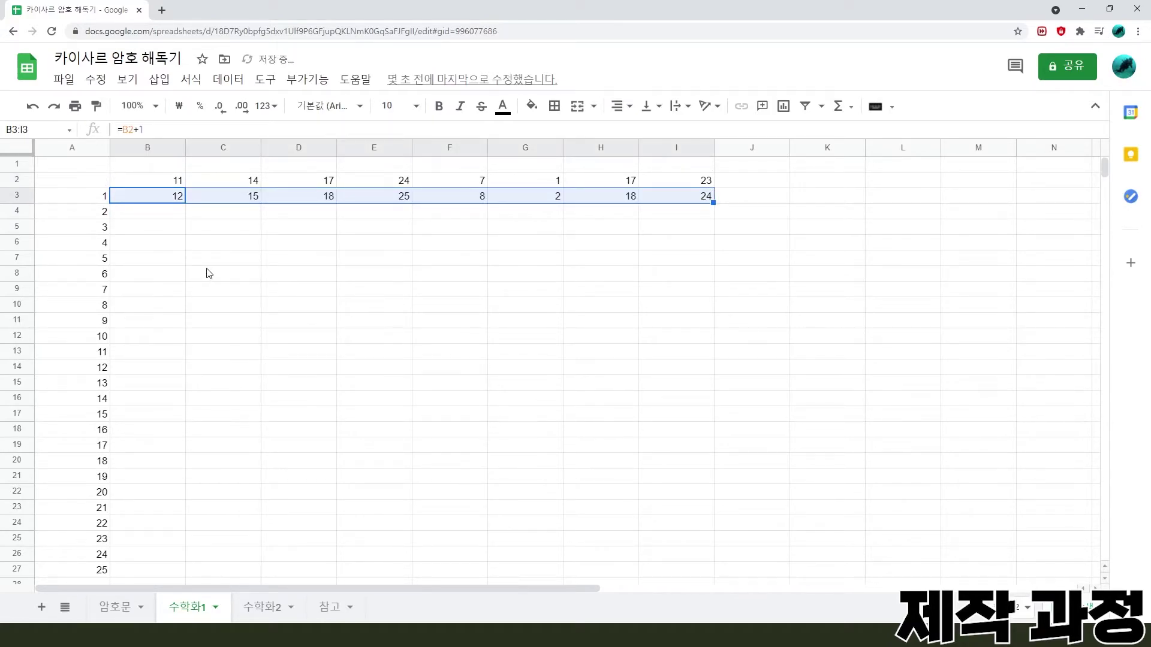
left_click(139, 214)
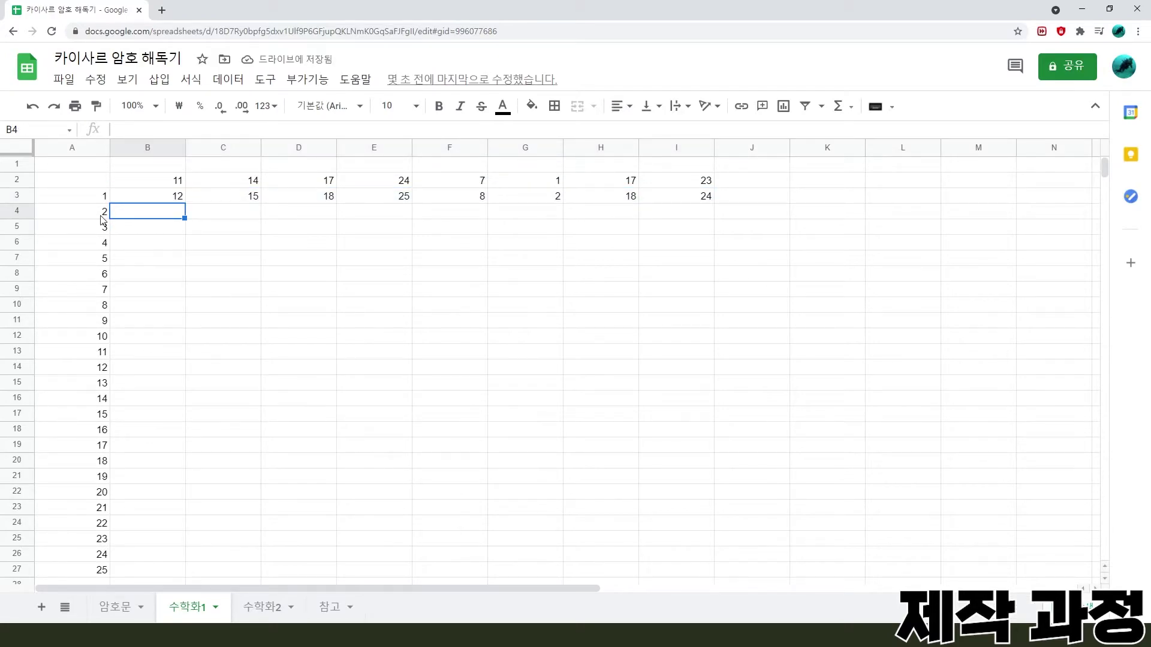
key("Up")
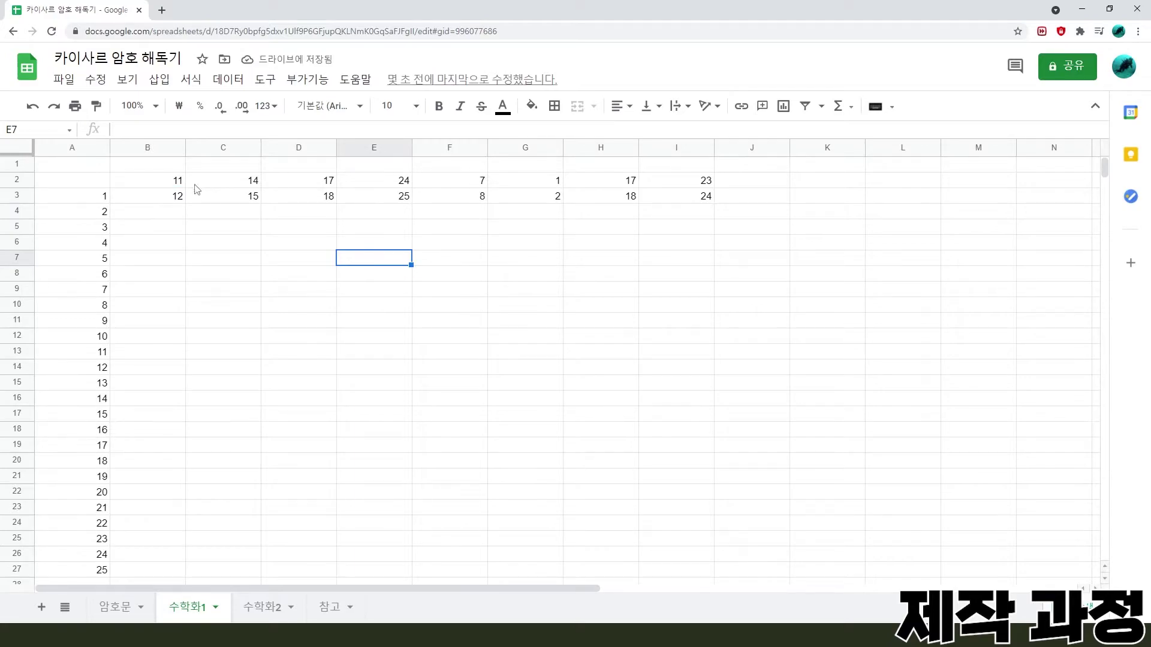
left_click_drag(147, 195, 707, 568)
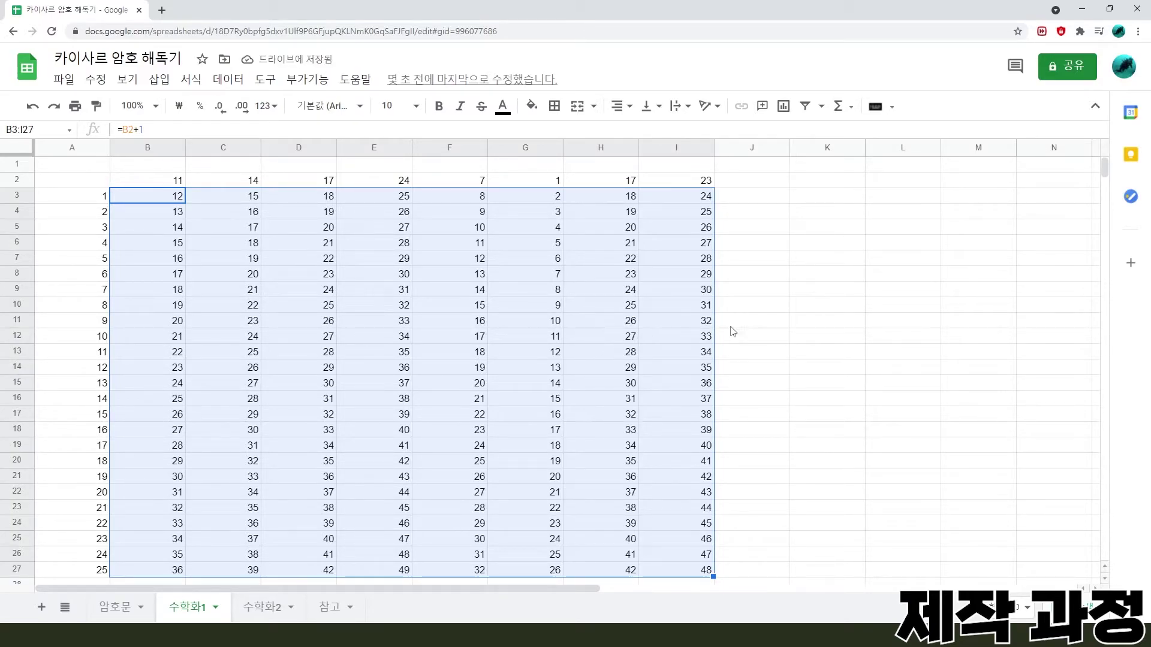
left_click(741, 363)
scroll(768, 390, "down", 3)
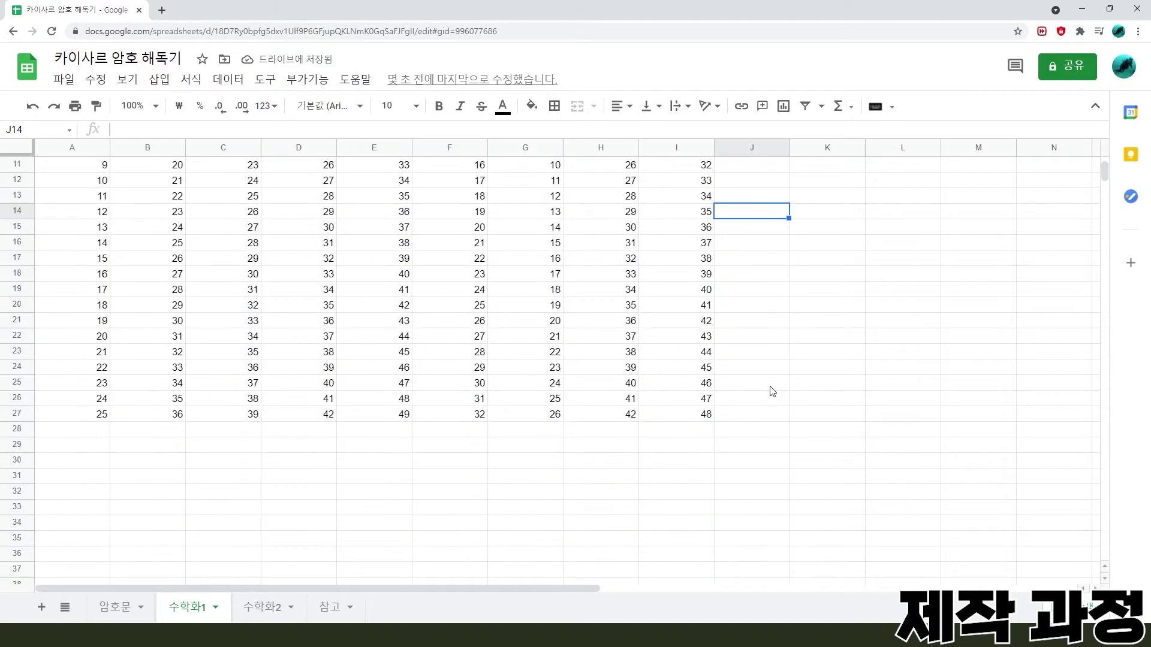
scroll(765, 390, "up", 3)
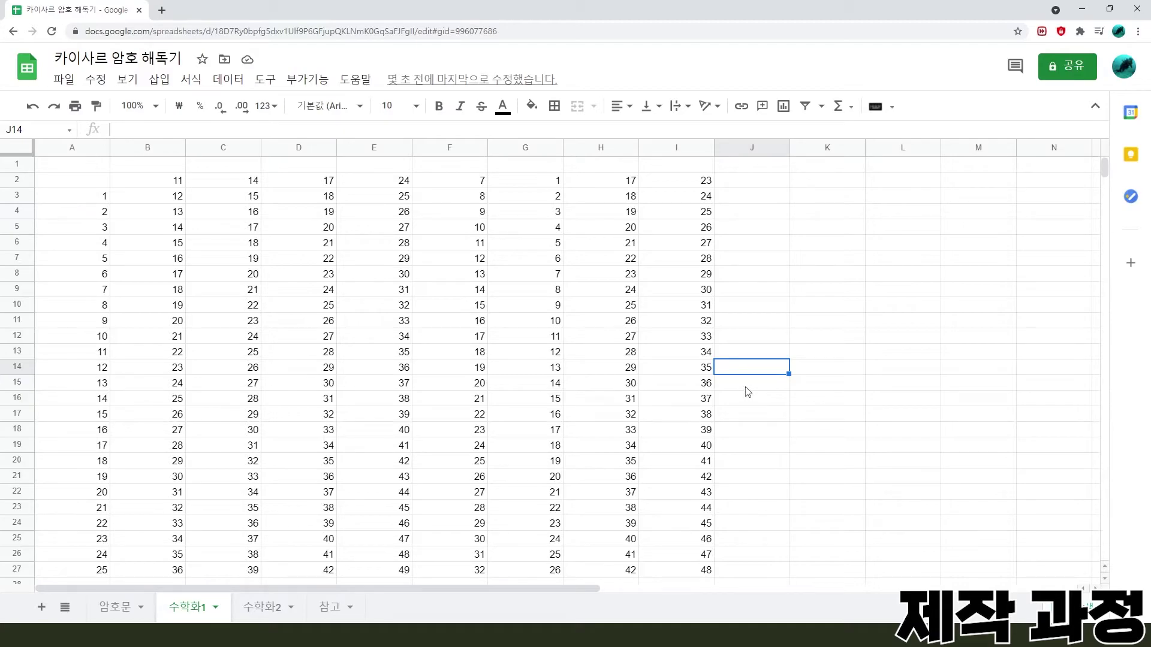
scroll(372, 427, "down", 3)
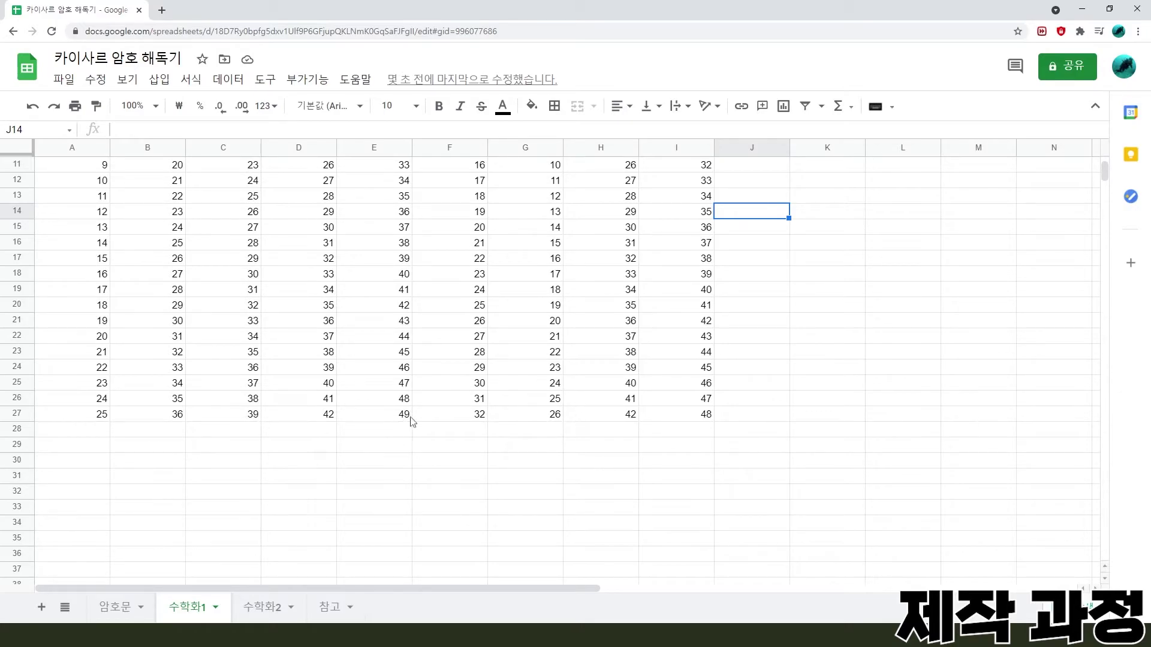
scroll(416, 420, "up", 3)
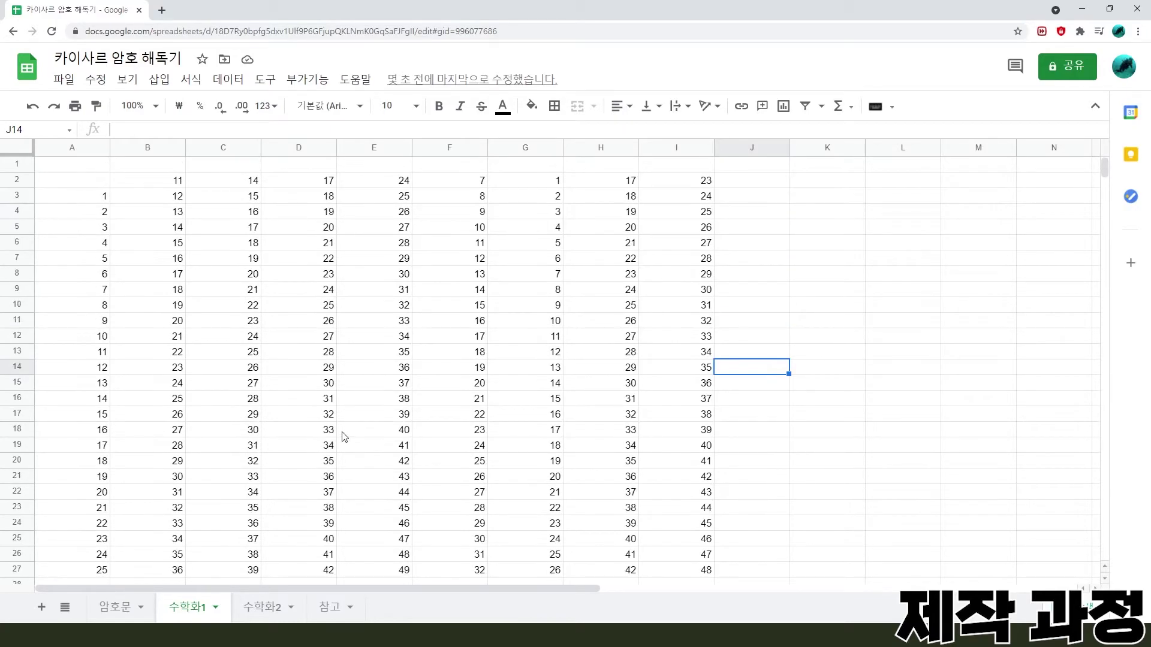
Copy the 1 to 25 numbering in column A of the 수학화1 sheet into column A of the 수학화2 sheet.
left_click(264, 607)
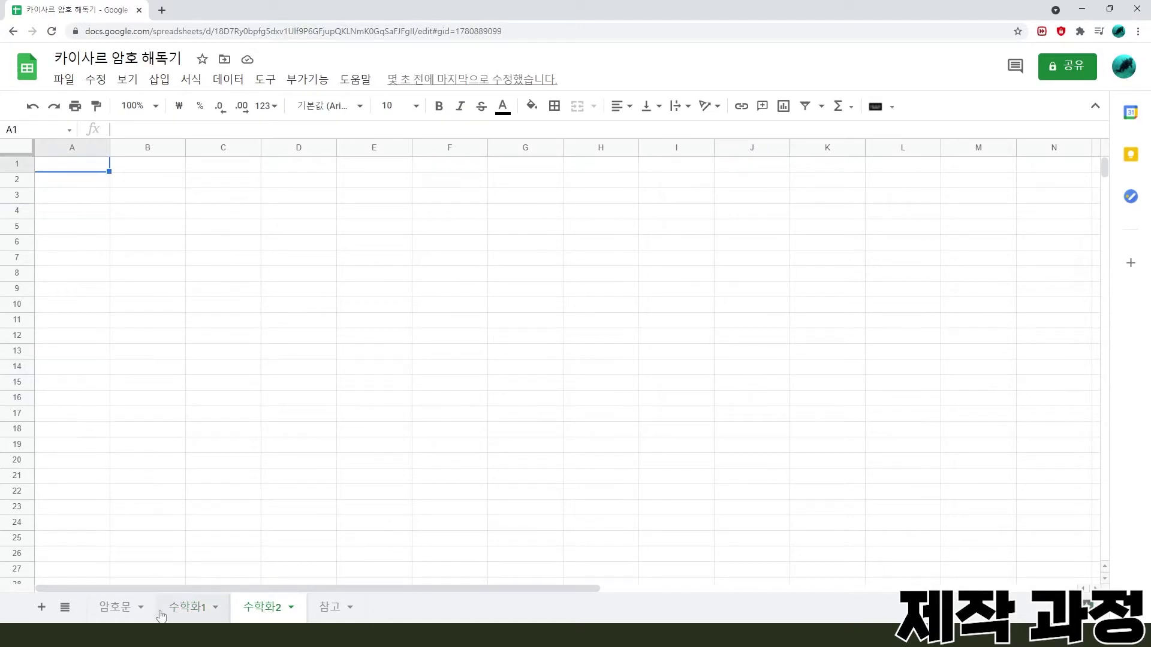
left_click(189, 607)
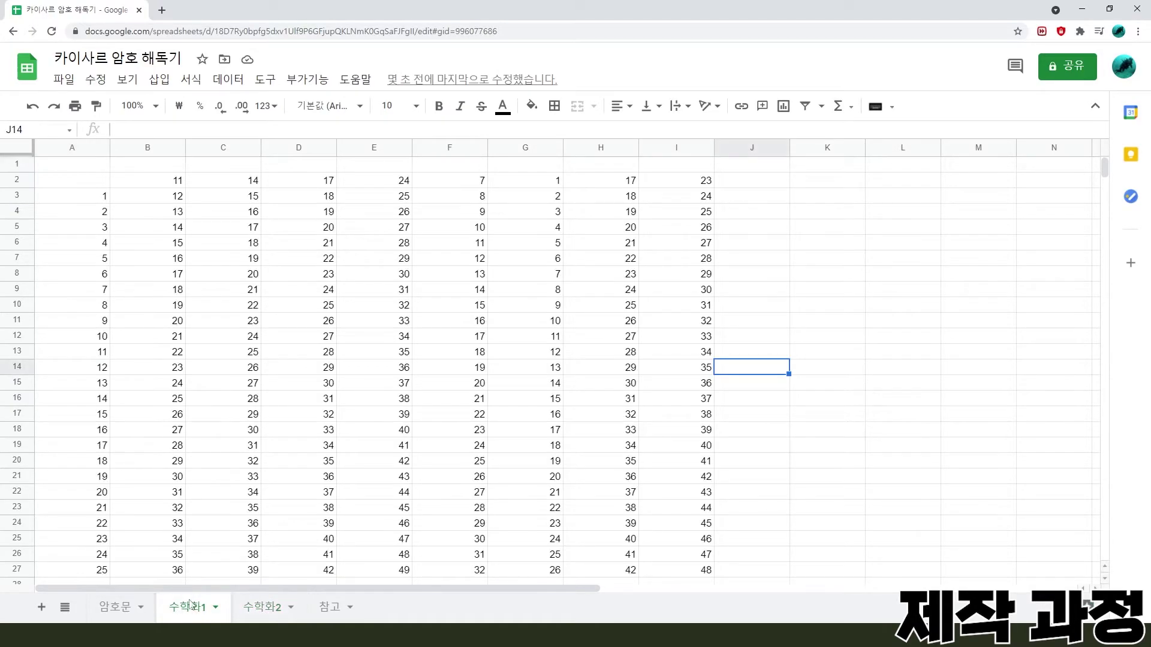
left_click(144, 199)
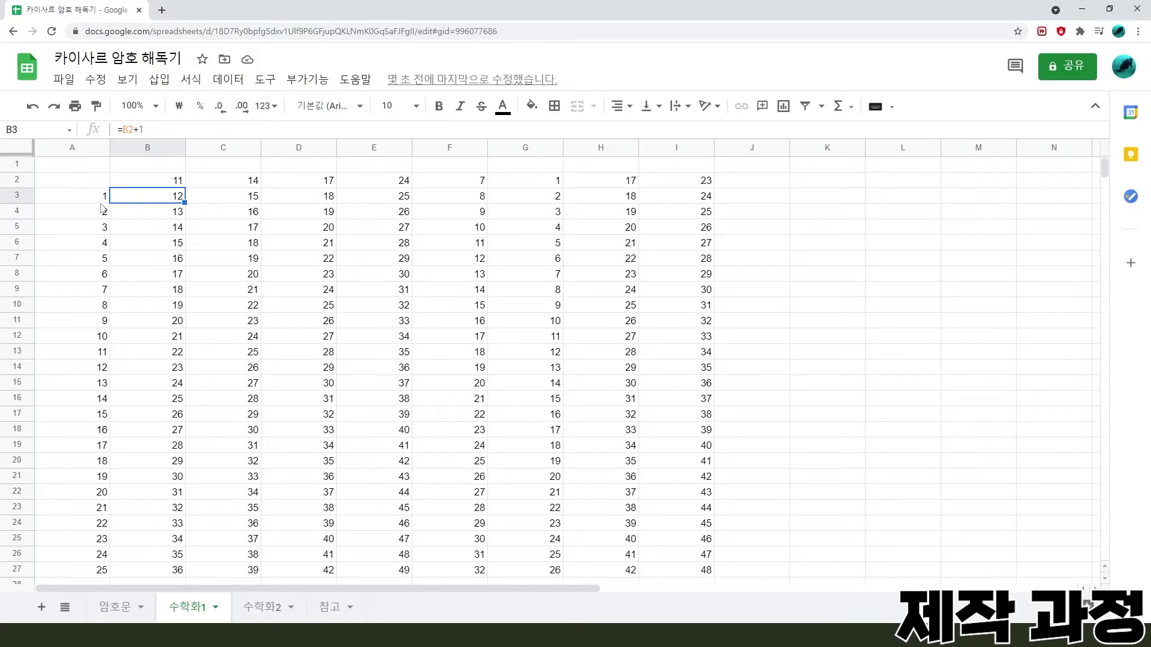
left_click(84, 148)
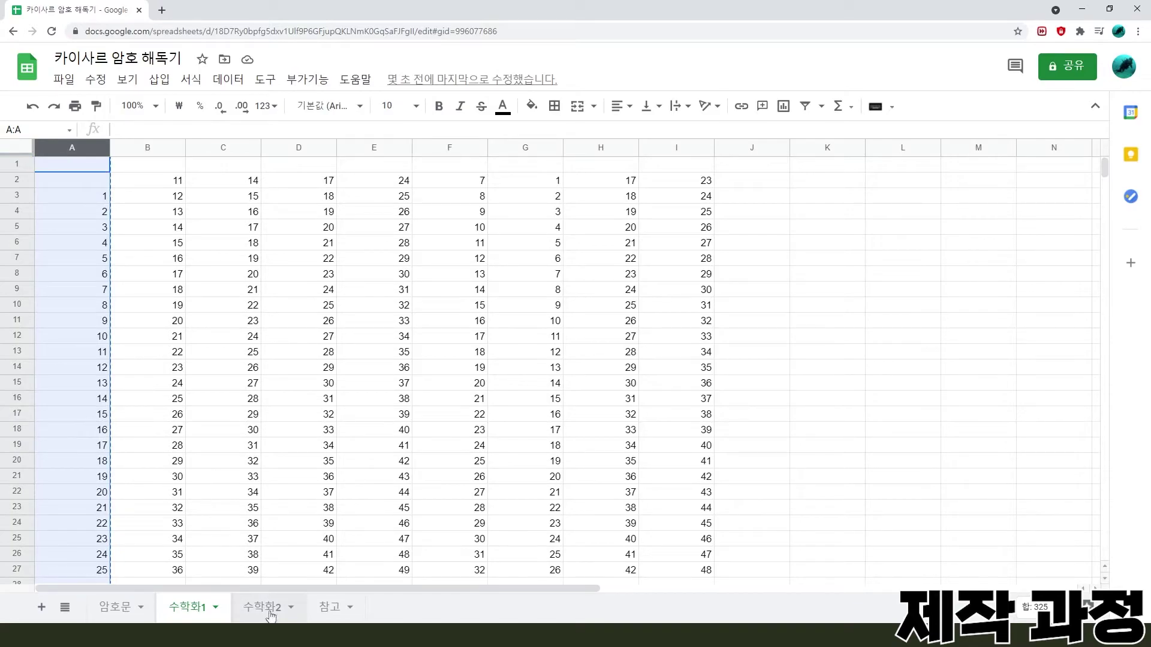
left_click(264, 607)
left_click(62, 153)
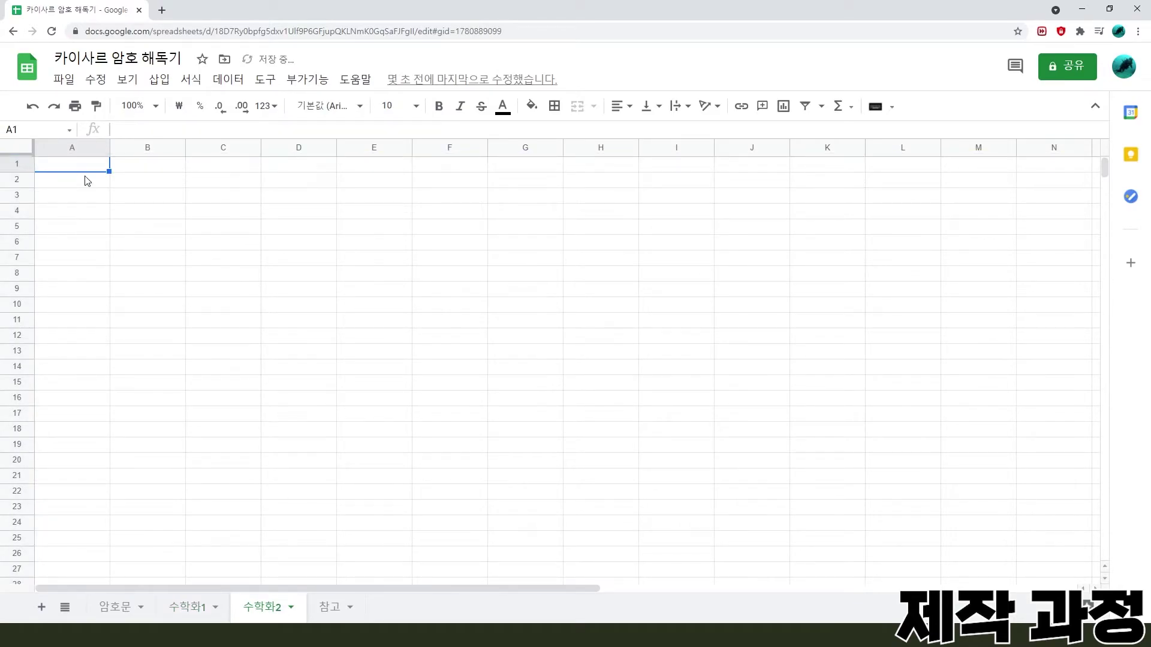
key("ctrl+v")
Enter the formula =mod('수학화1'!B3,26) in cell B3 of the 수학화2 sheet.
left_click(144, 194)
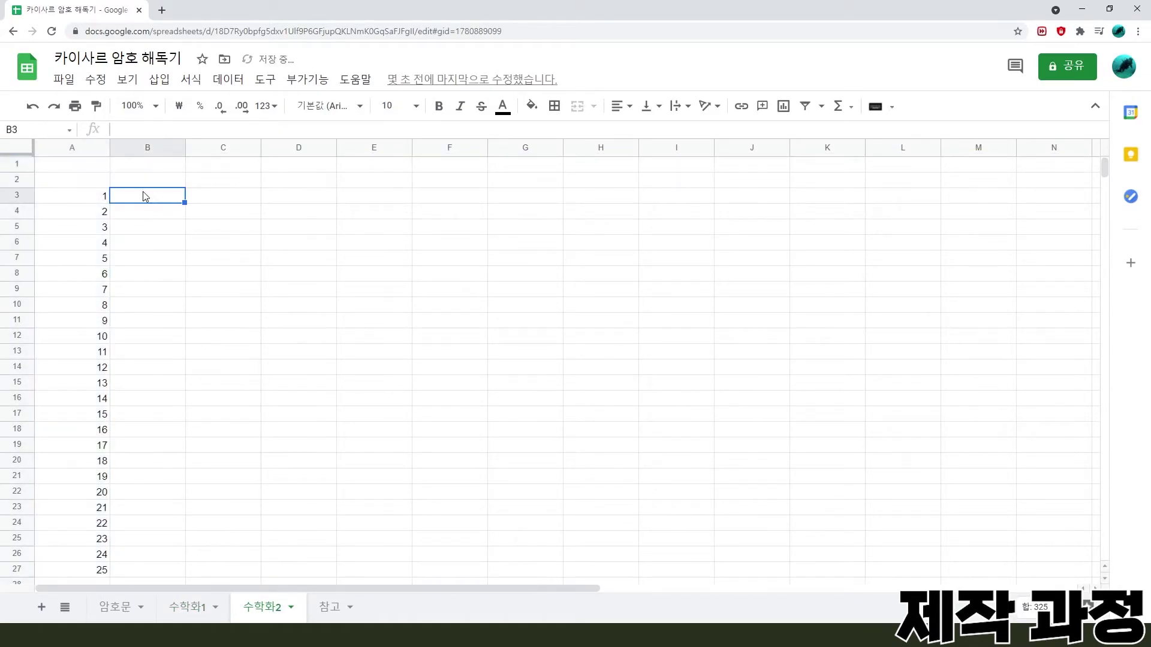
left_click(188, 607)
left_click(167, 197)
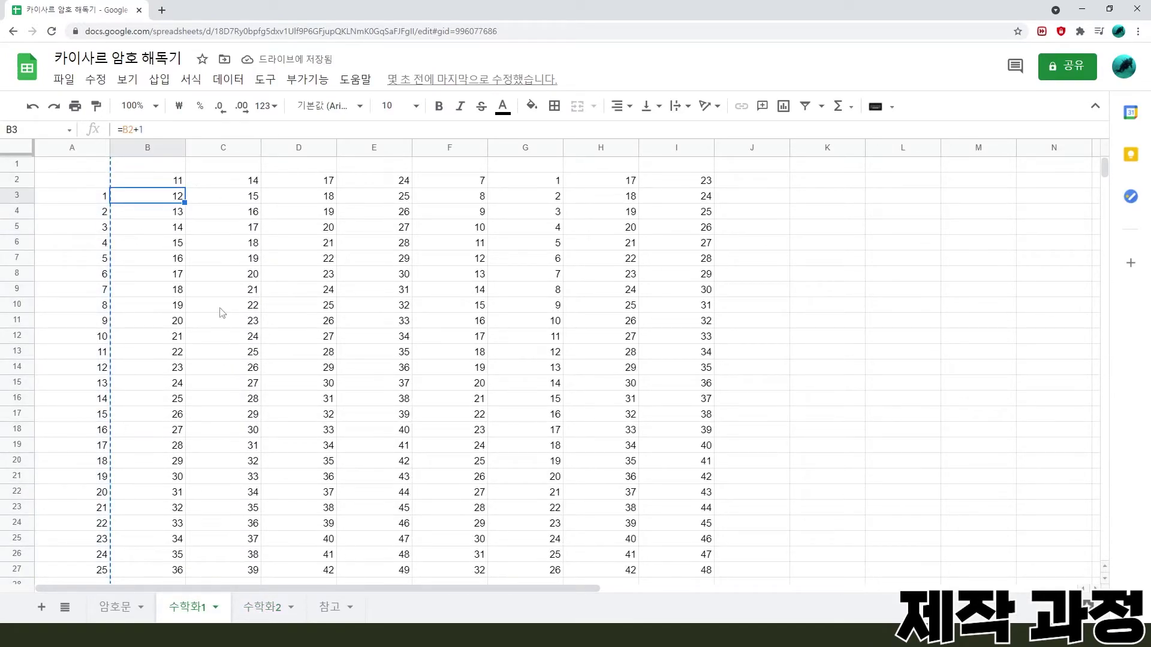
left_click(275, 608)
type("=mod")
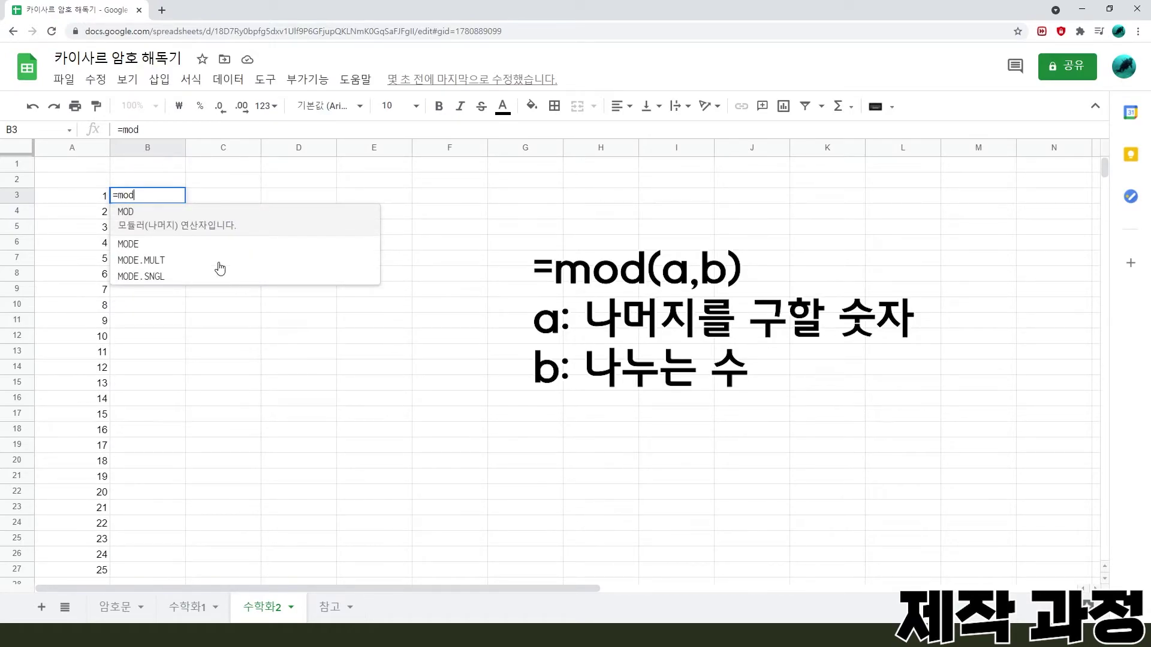
type("(")
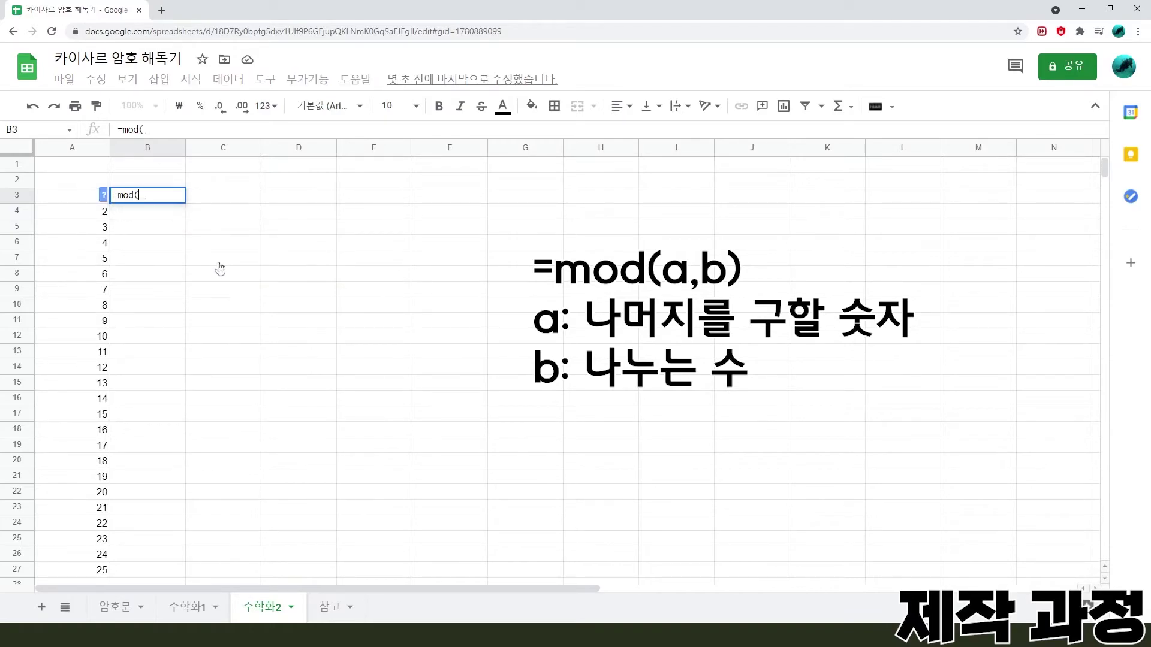
left_click(200, 608)
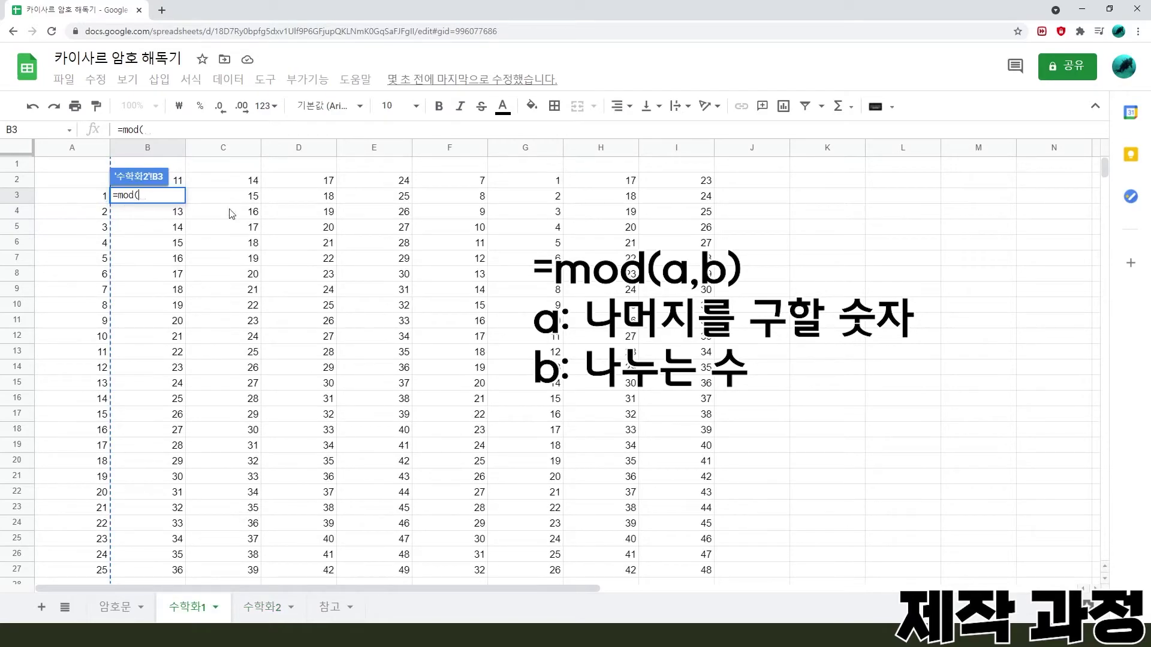
left_click(211, 201)
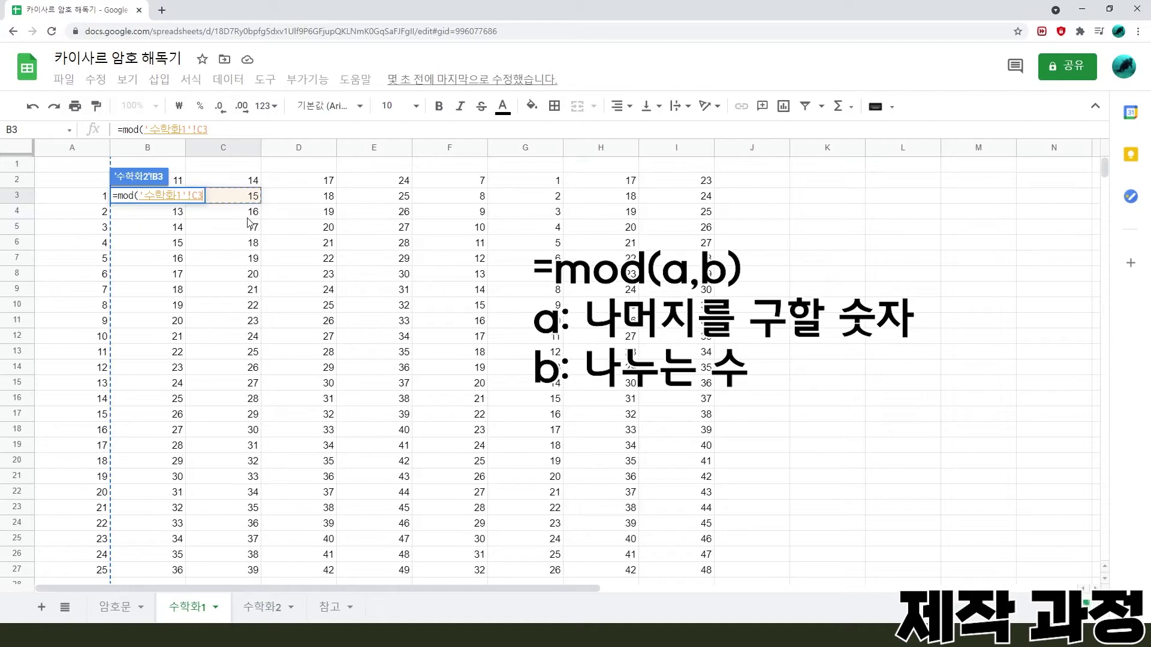
key("Left")
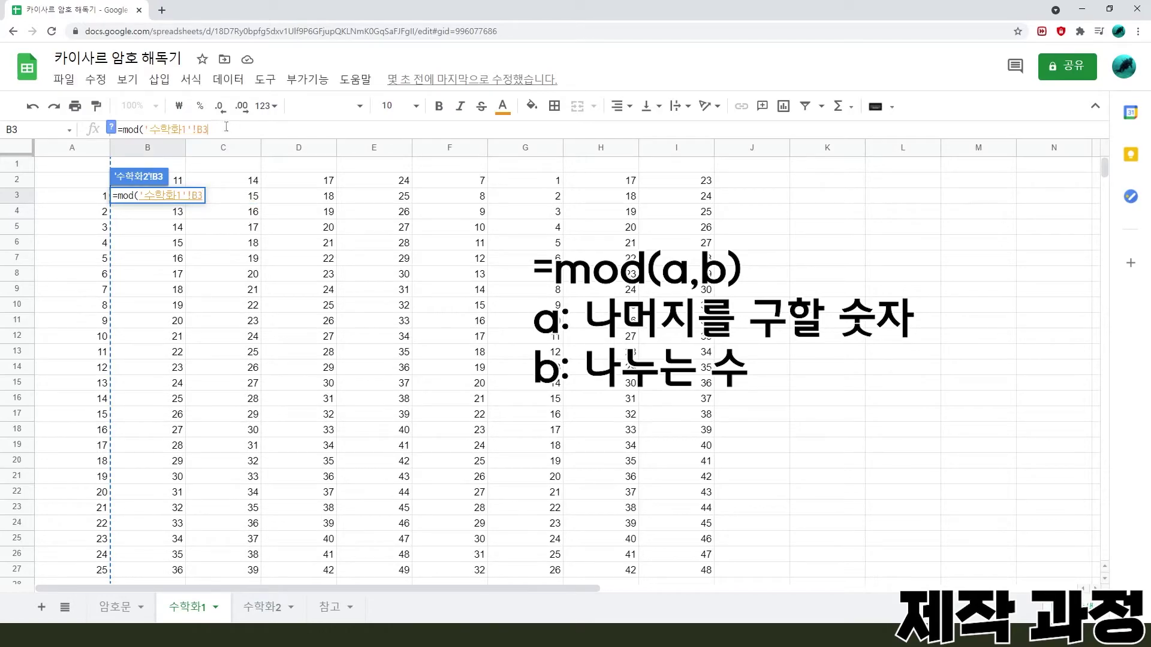
type(",")
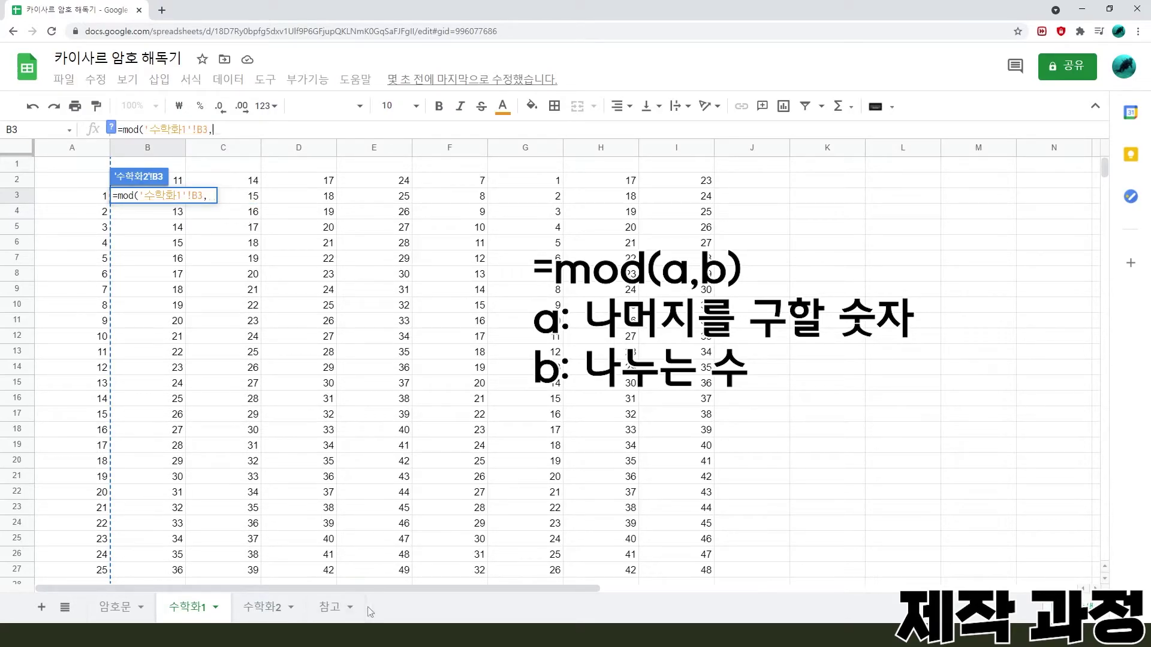
type("26)")
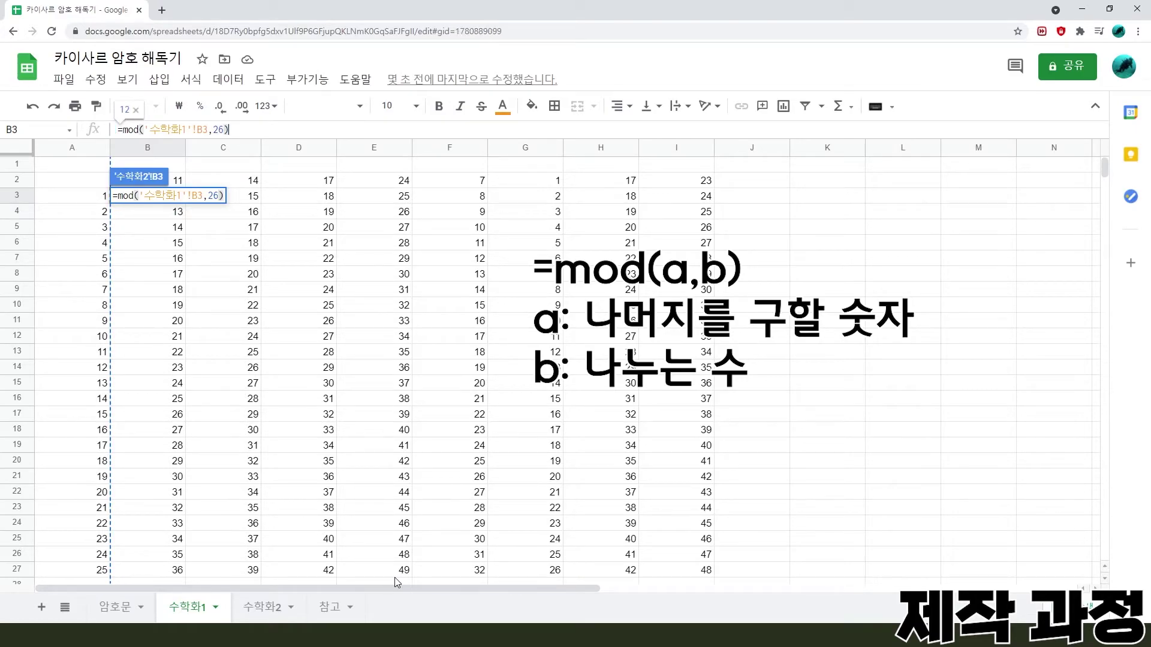
key("Return")
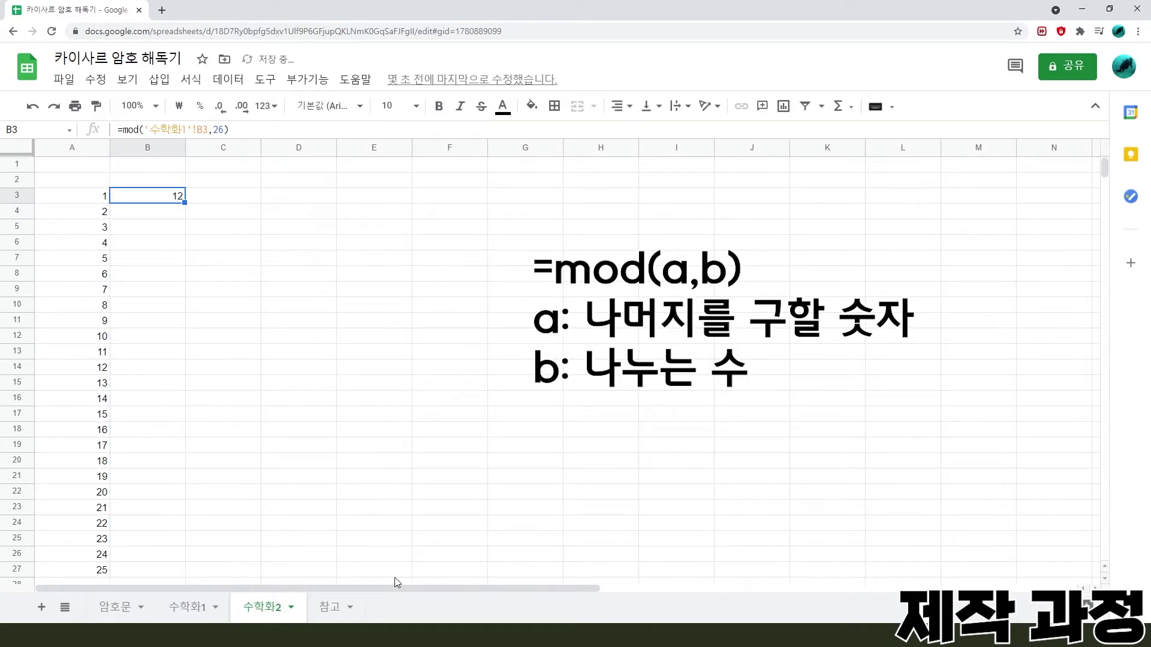
Fill the MOD formula from B3 across to column I and down to row 27 on the 수학화2 sheet.
left_click(180, 607)
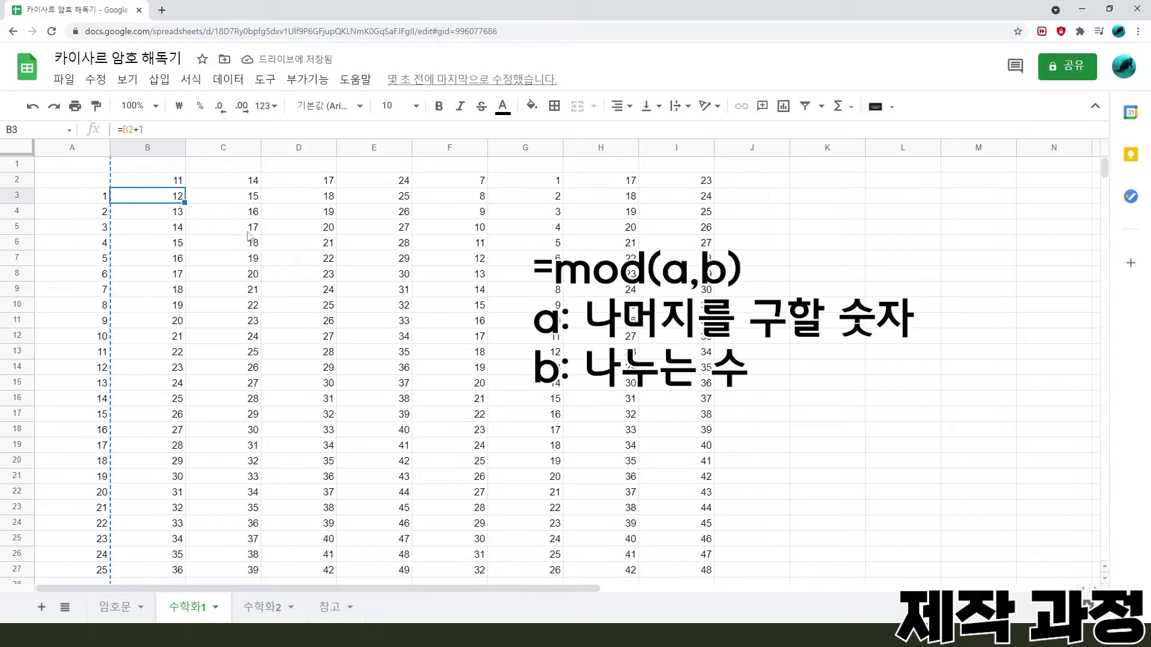
left_click(248, 608)
left_click_drag(185, 203, 710, 202)
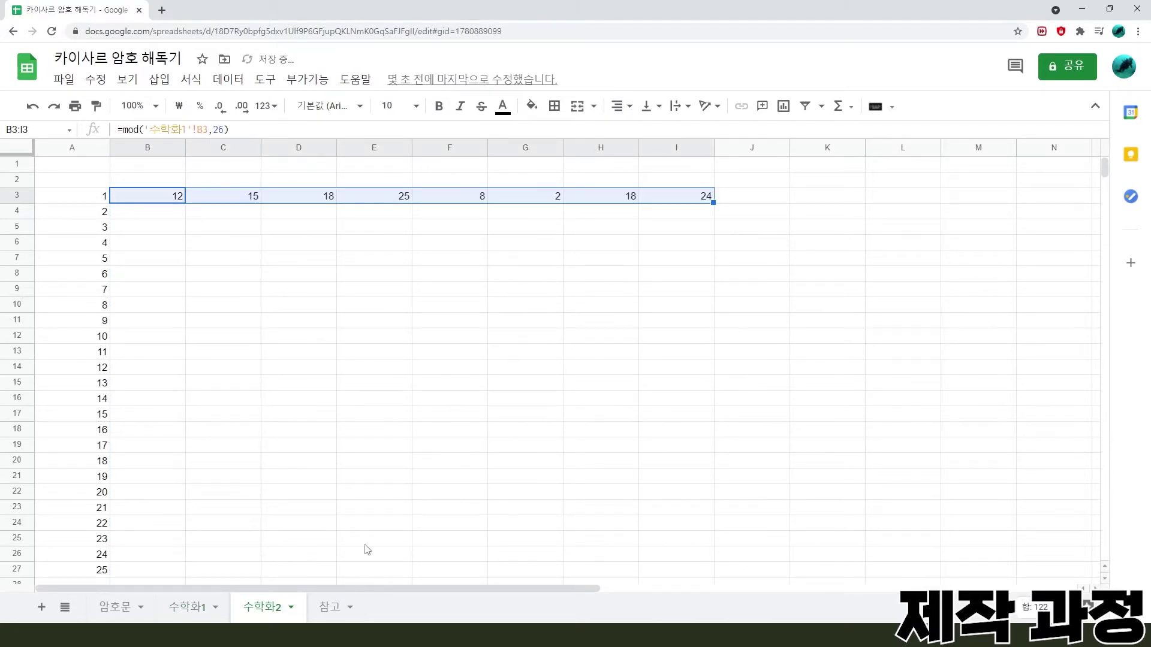
left_click(187, 608)
left_click(280, 605)
left_click_drag(713, 202, 715, 566)
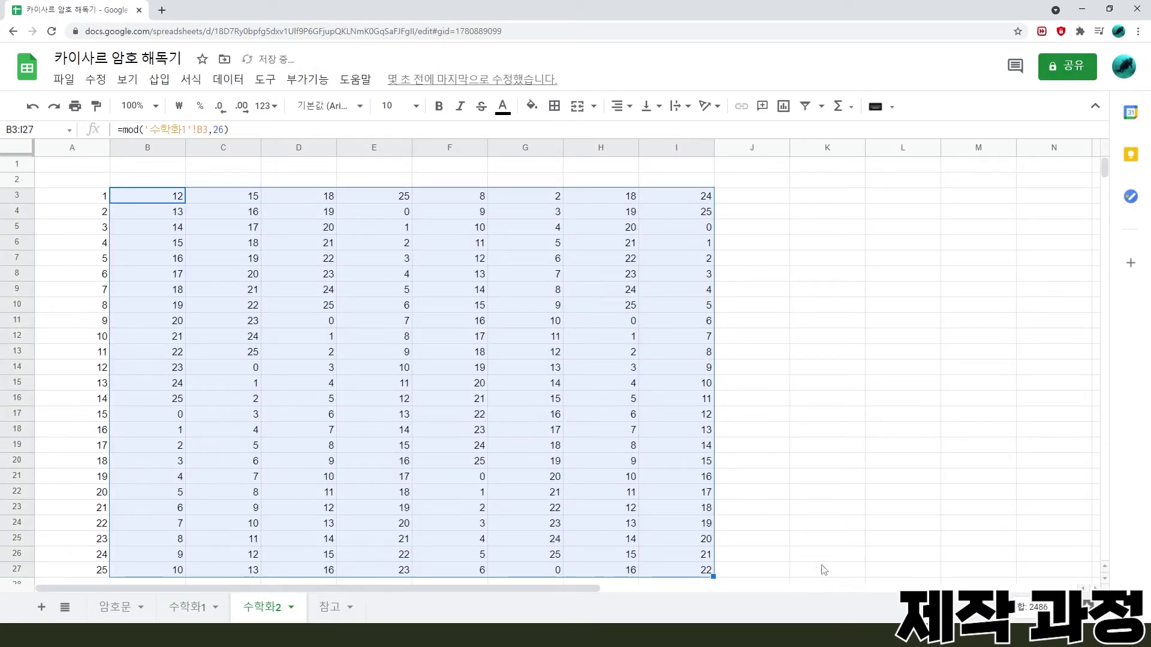
Review the remainders across the filled grid B3:I27 of the 수학화2 sheet, down to its last rows.
scroll(677, 532, "down", 3)
scroll(675, 532, "up", 3)
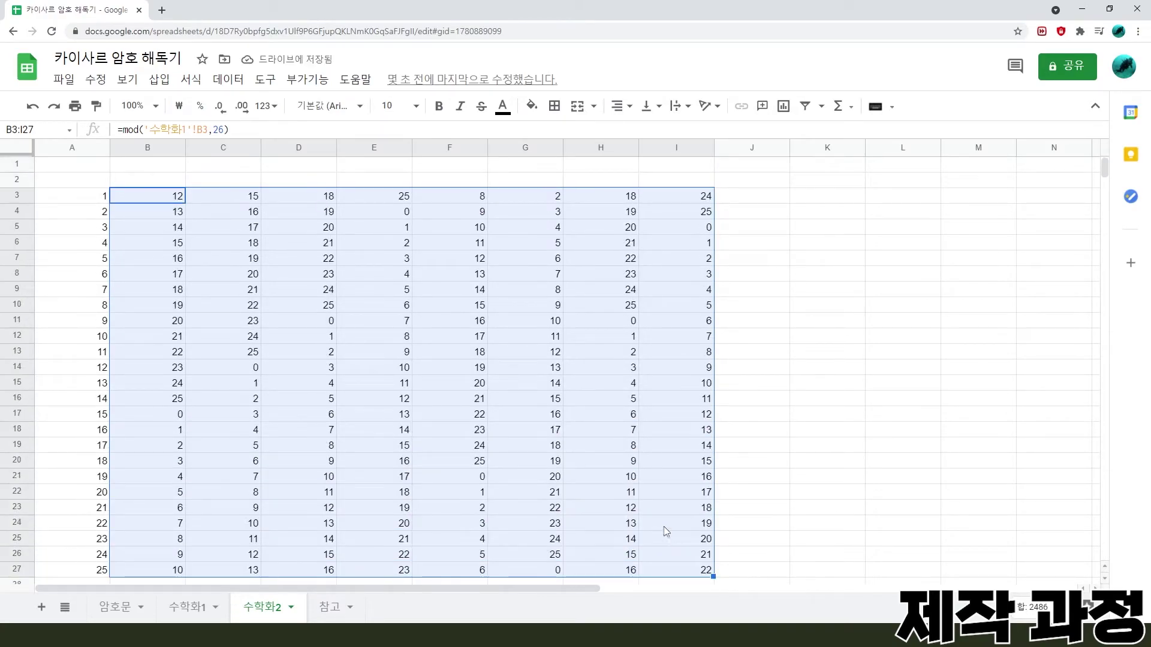
scroll(455, 466, "down", 3)
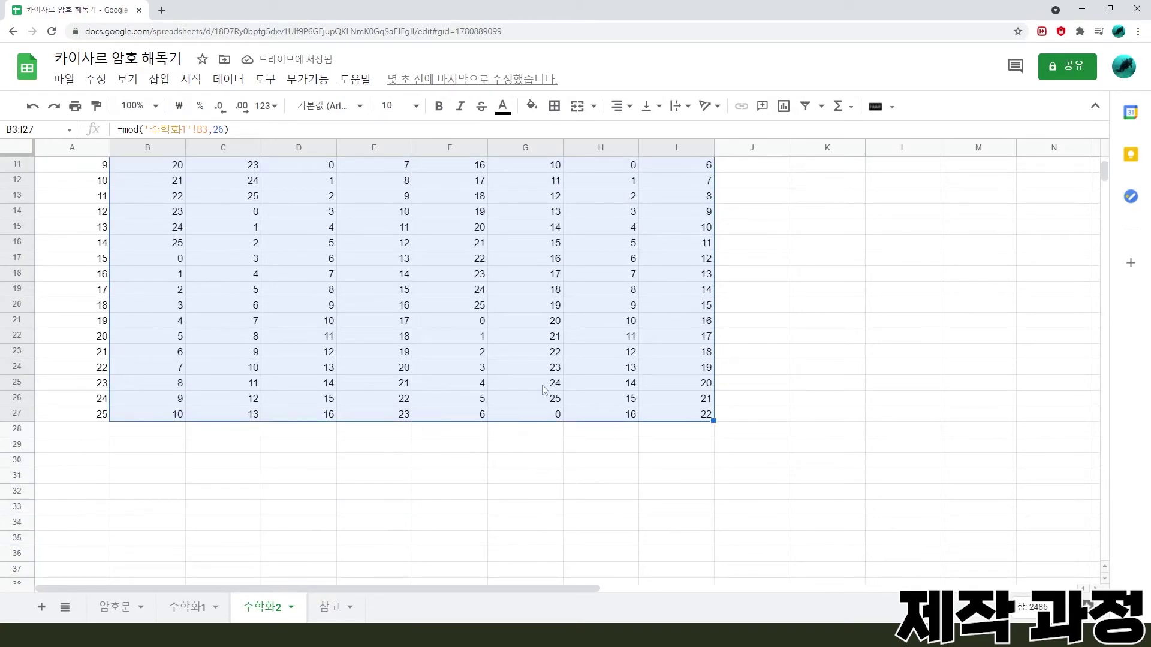
scroll(521, 384, "up", 3)
scroll(527, 466, "down", 3)
scroll(474, 463, "up", 3)
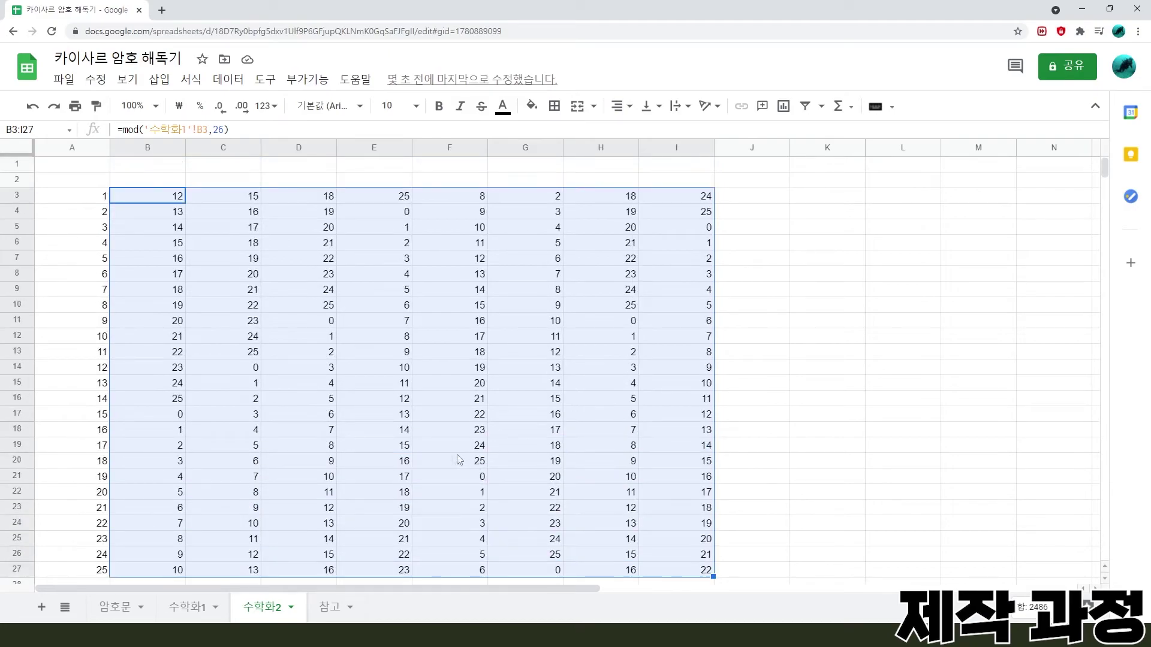
scroll(451, 473, "down", 3)
left_click(480, 352)
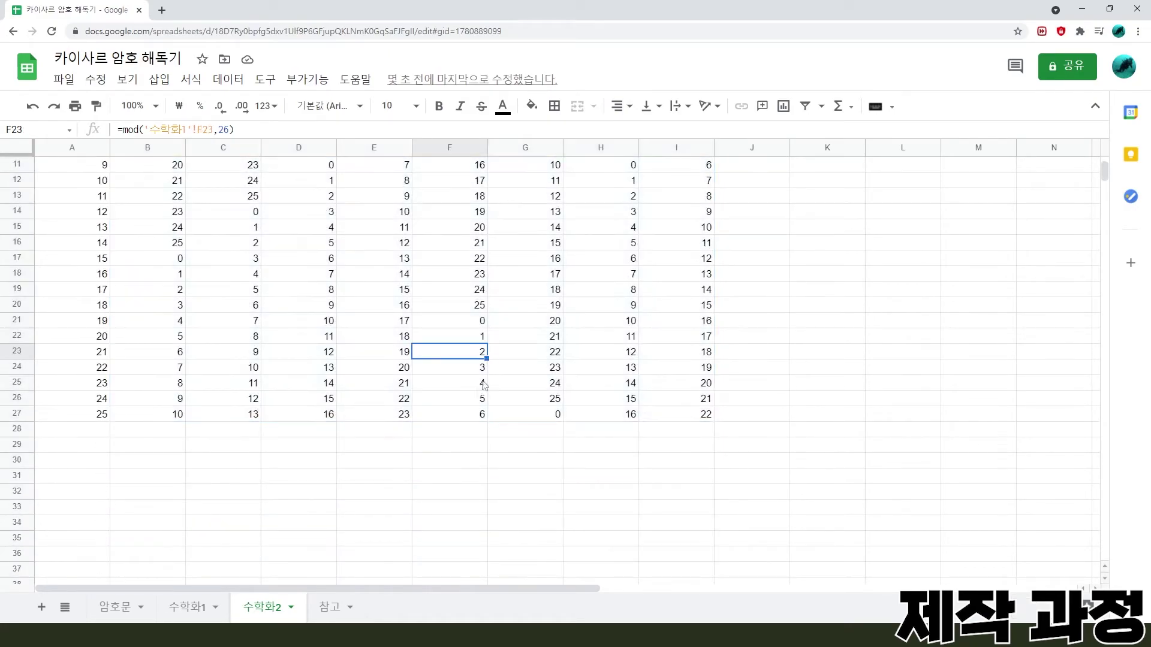
scroll(494, 498, "up", 3)
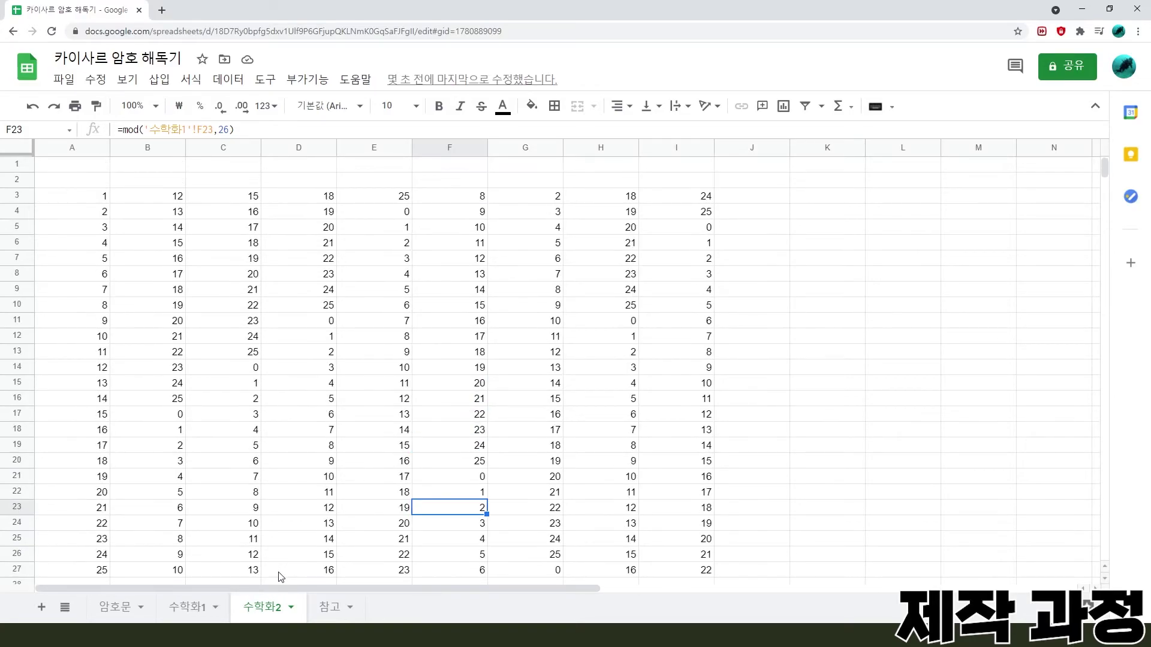
Compare the empty cell B3 of the 암호문 sheet with the row 3 numbers from B3 to G3 on the 수학화2 sheet.
left_click(103, 616)
left_click(154, 189)
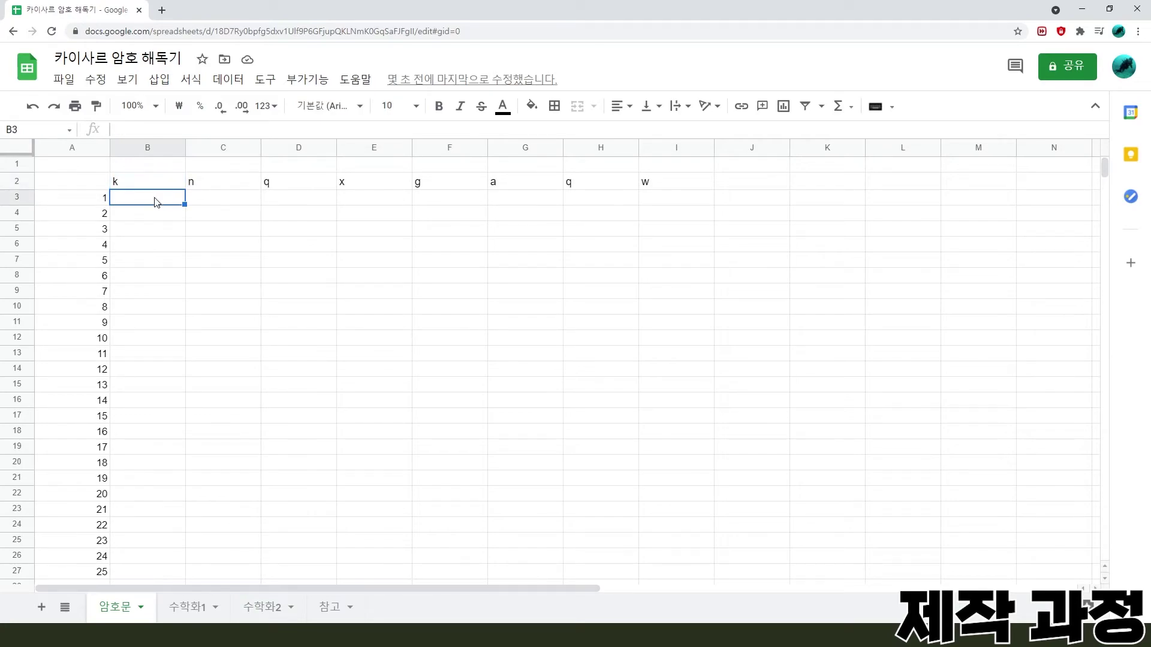
left_click(262, 607)
left_click(158, 201)
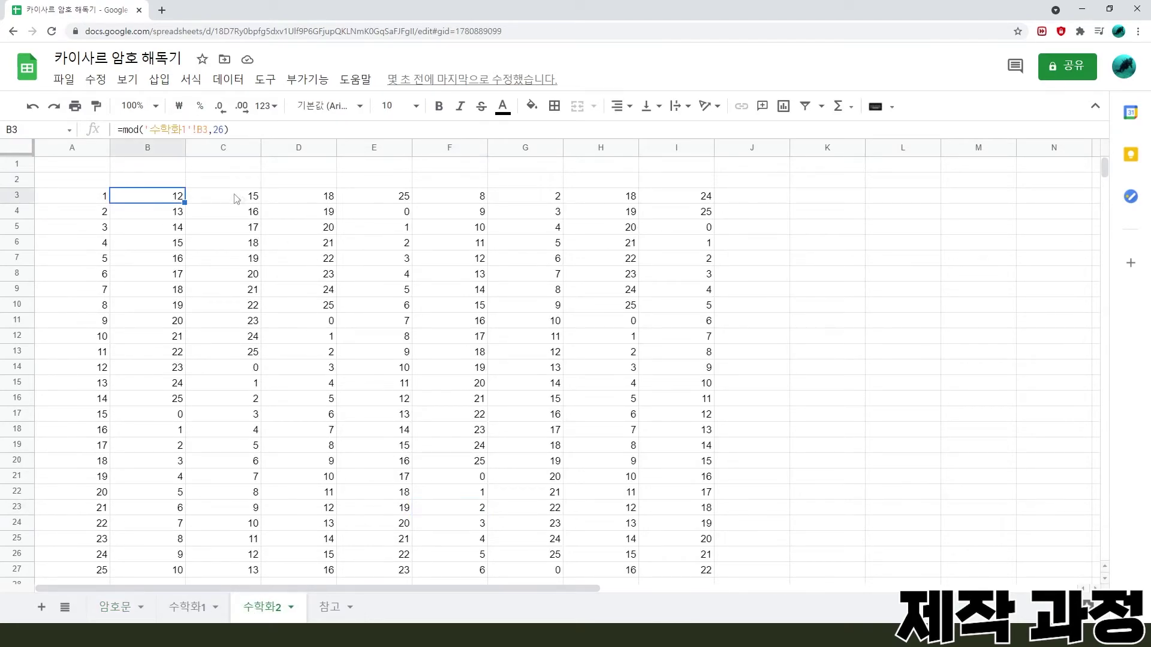
left_click(250, 198)
left_click(328, 198)
left_click(391, 198)
left_click(474, 202)
left_click(547, 200)
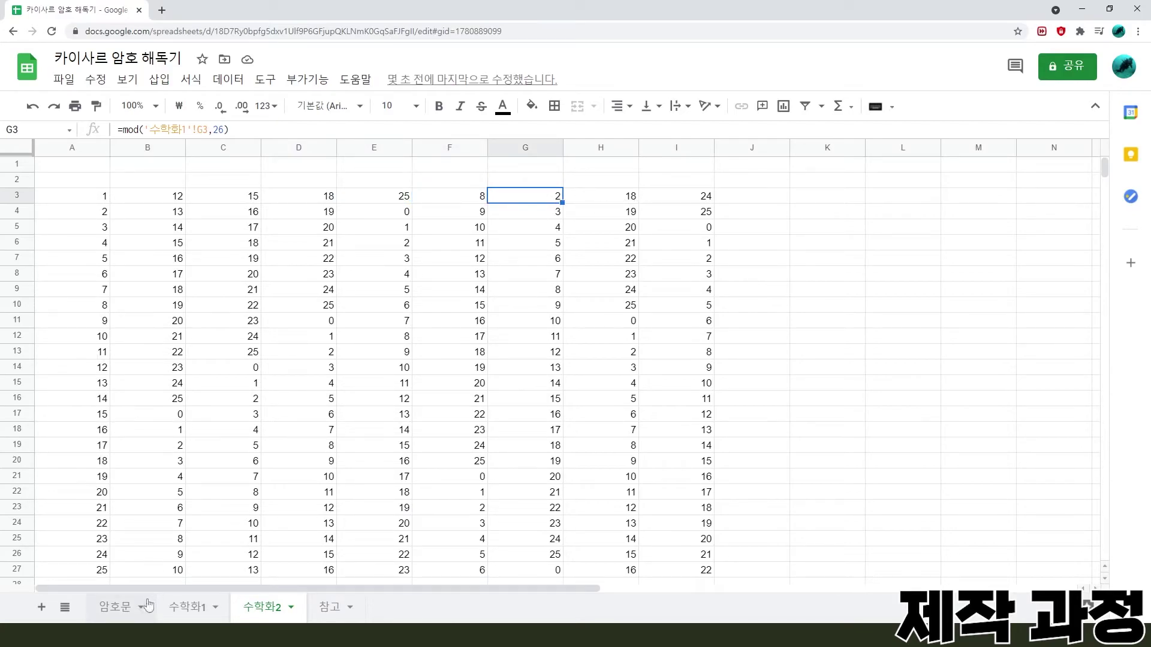
Begin a VLOOKUP formula in cell B3 of the 암호문 sheet with '수학화2'!B3 as the search key.
left_click(115, 607)
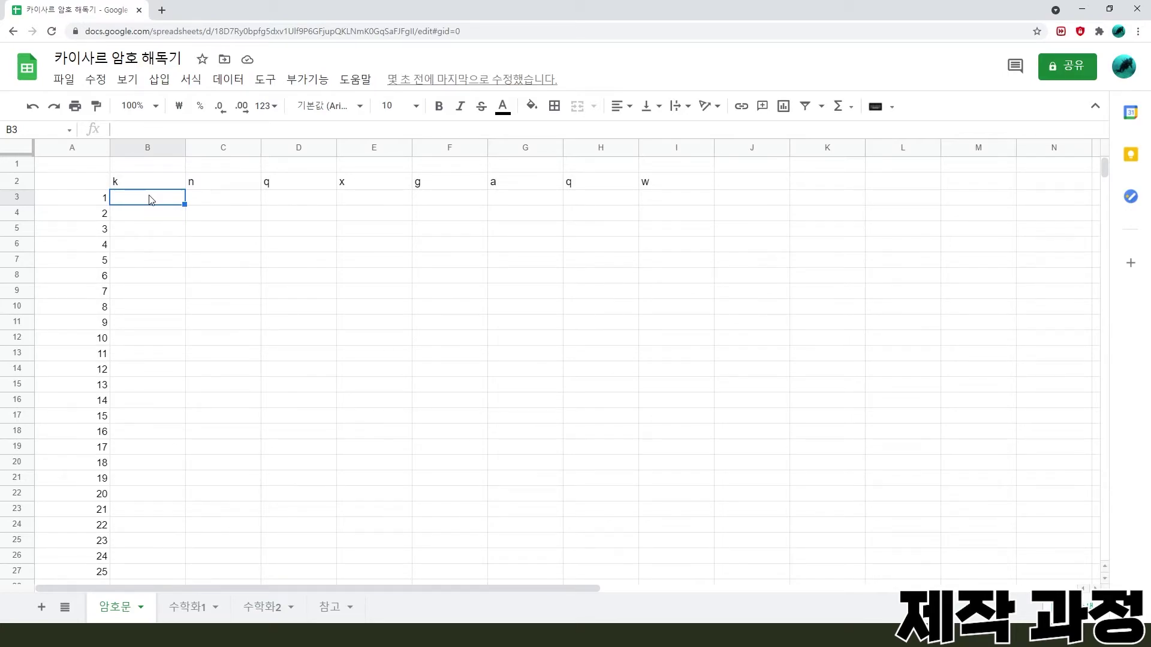
type("=")
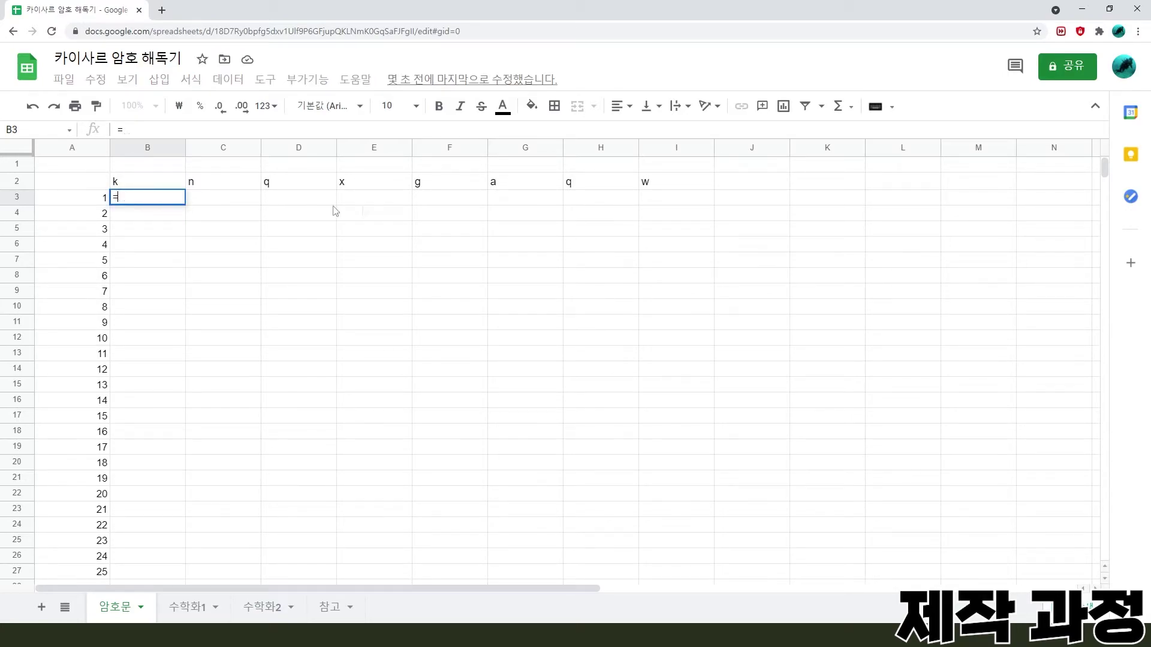
type("vlook")
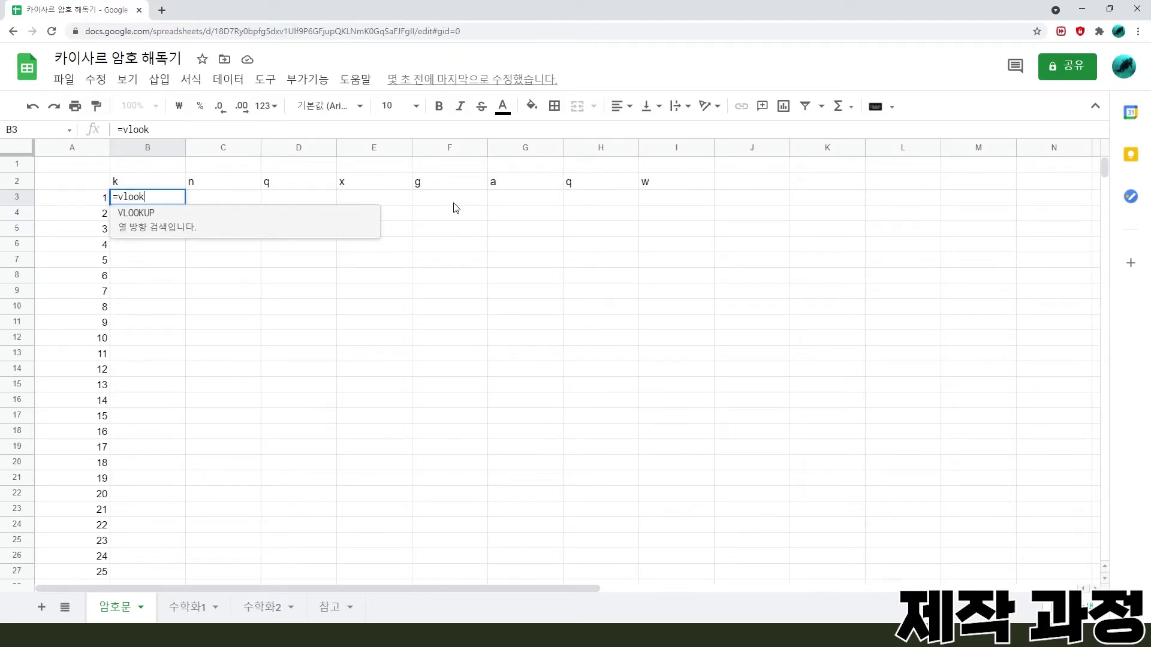
type("up(")
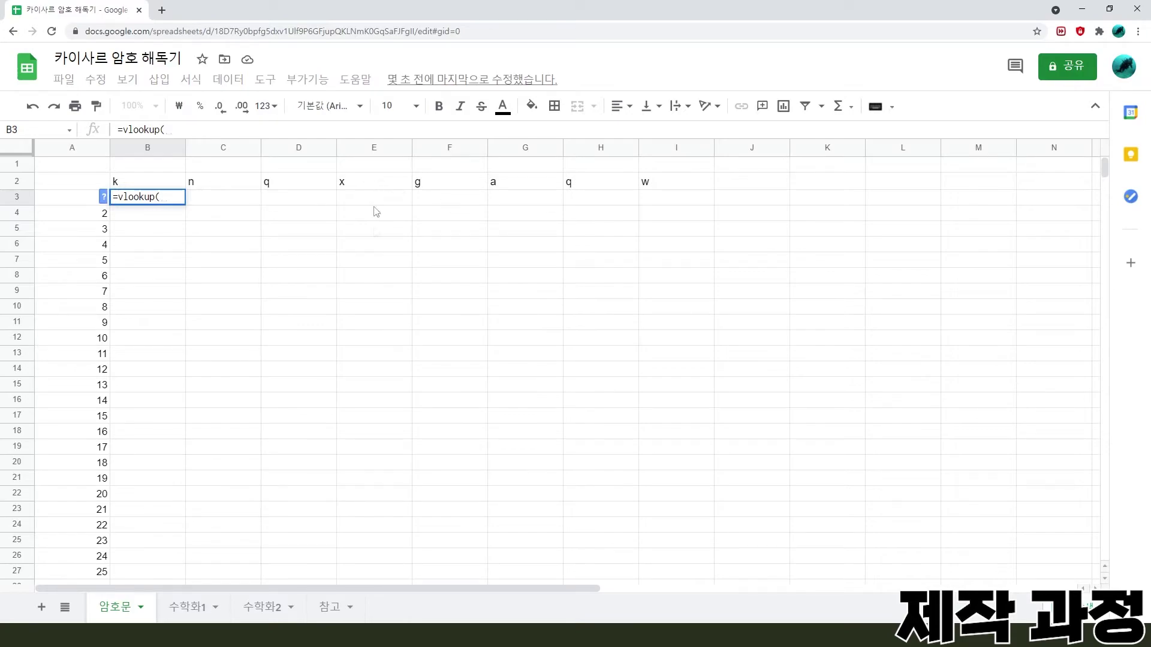
left_click(262, 607)
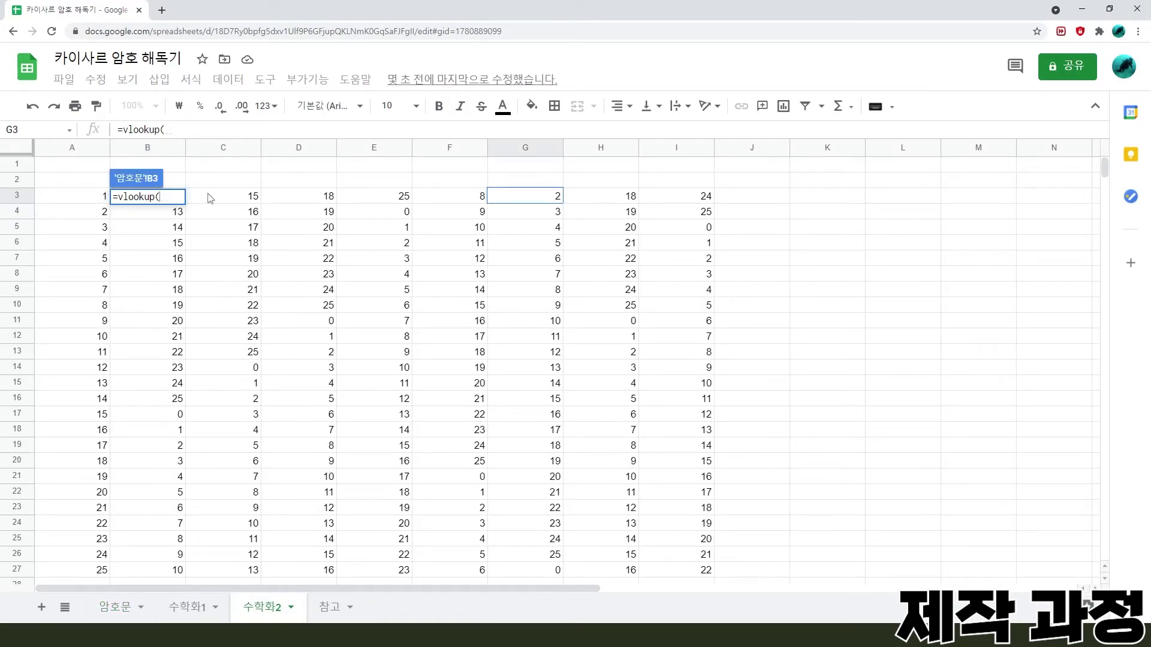
left_click(239, 198)
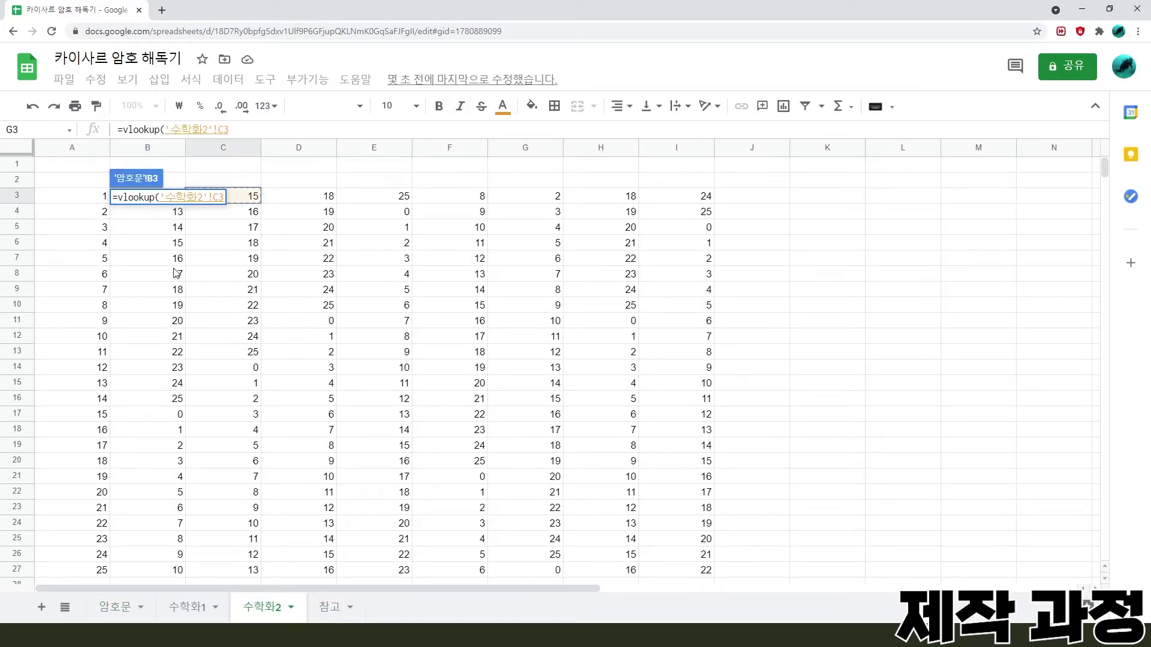
key("Left")
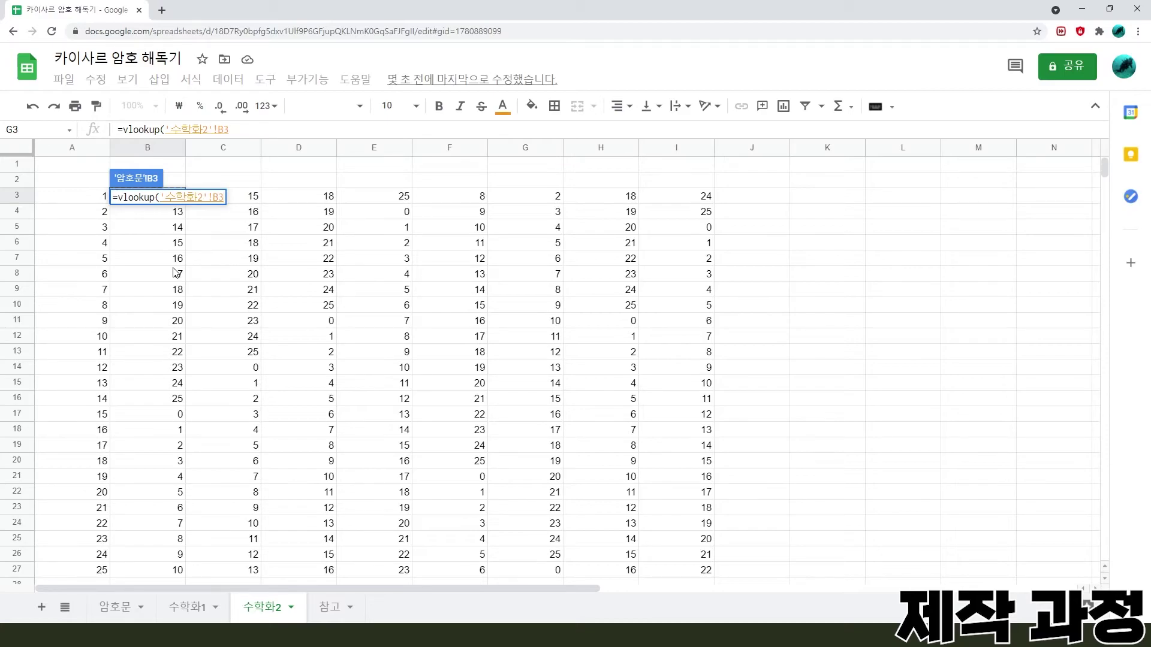
type(",")
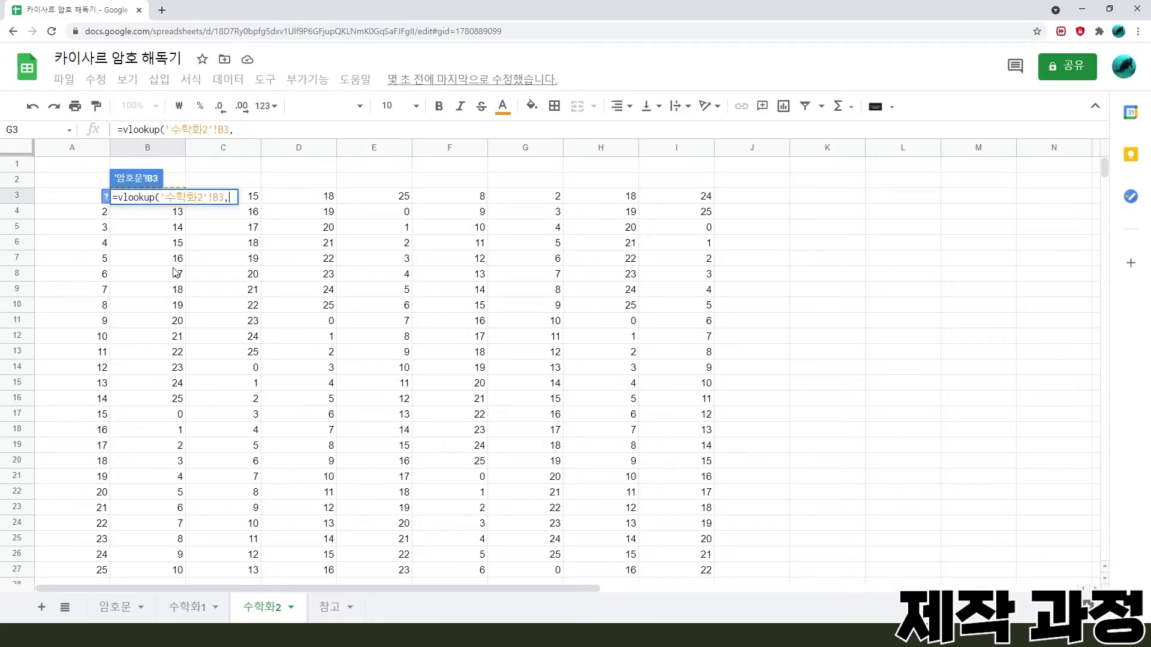
Complete the VLOOKUP formula in B3 with the range '참고'!A:B, column index 2 and false for exact matching.
left_click(333, 608)
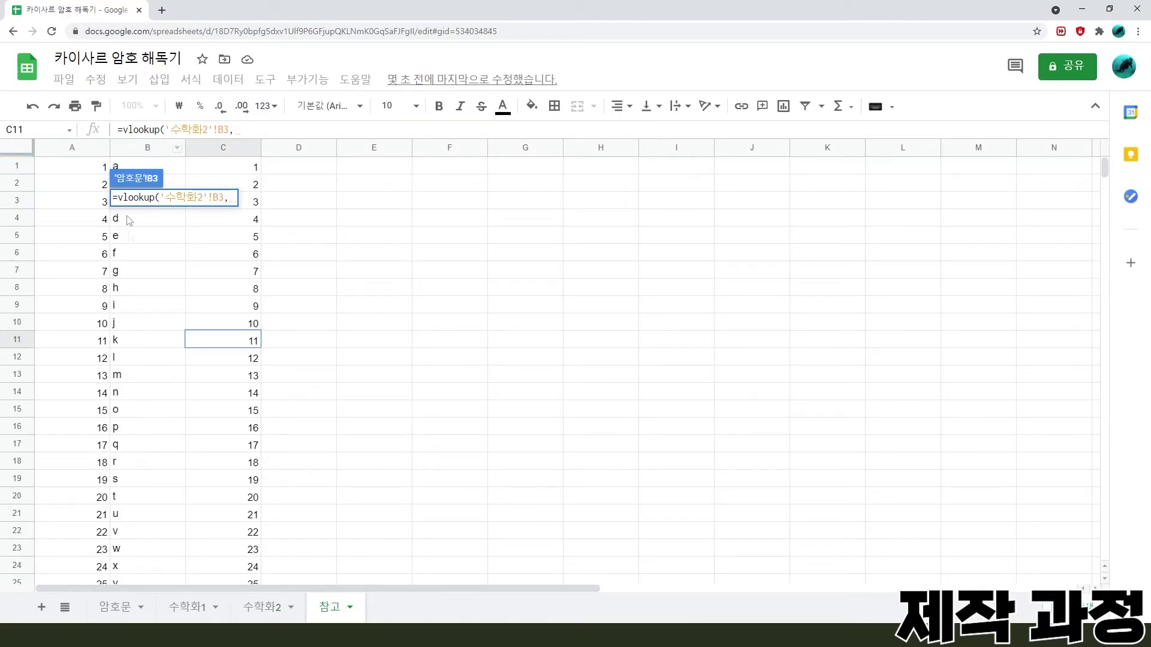
left_click_drag(76, 153, 132, 150)
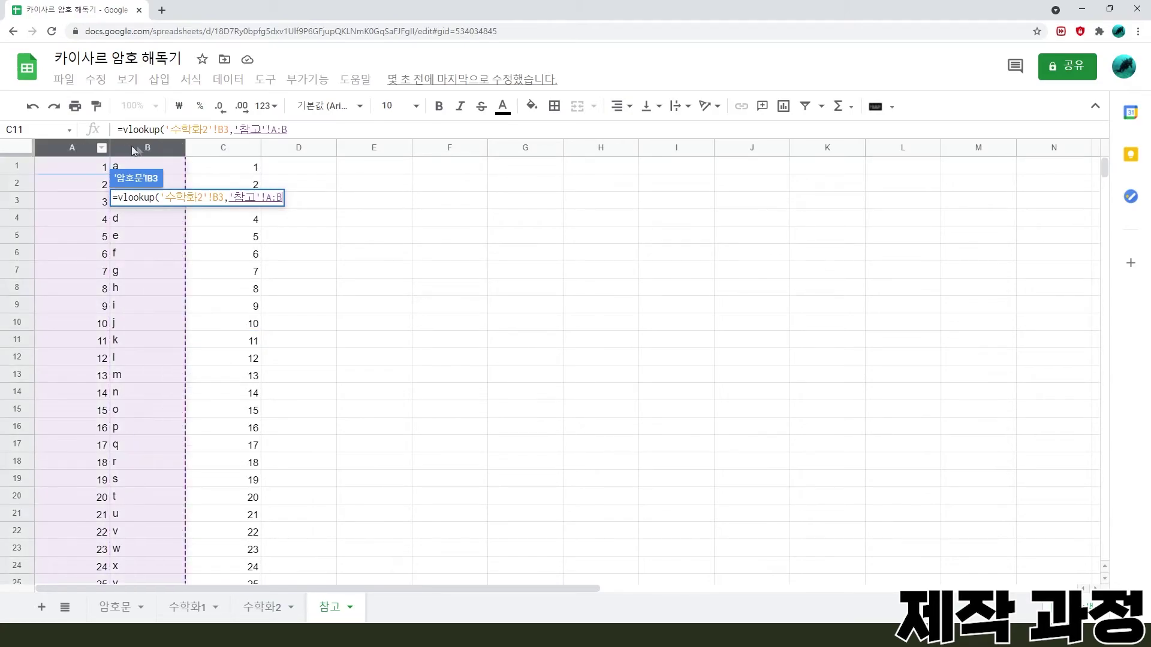
left_click(299, 127)
type(",")
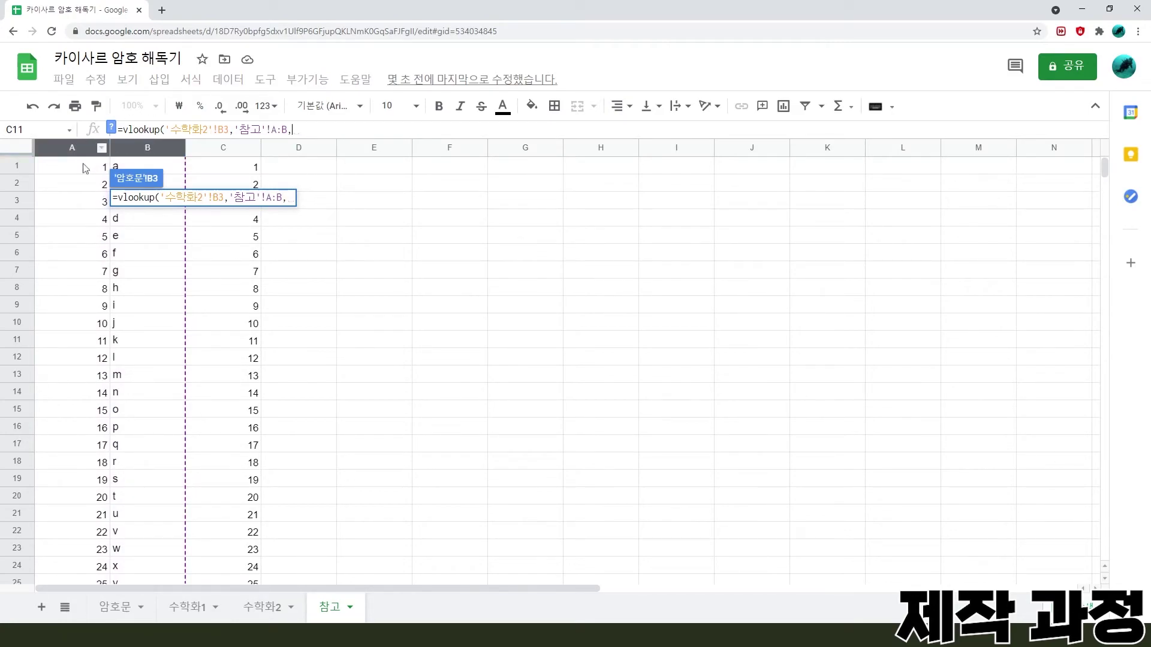
type("2")
type(",")
type("fal")
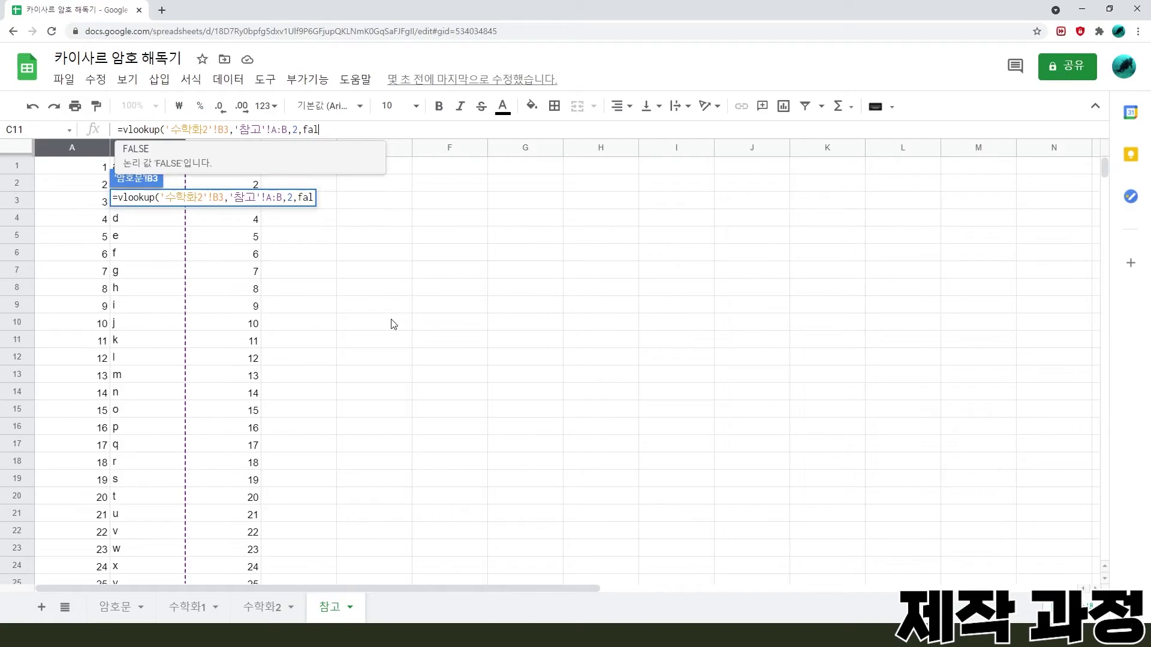
type("se)")
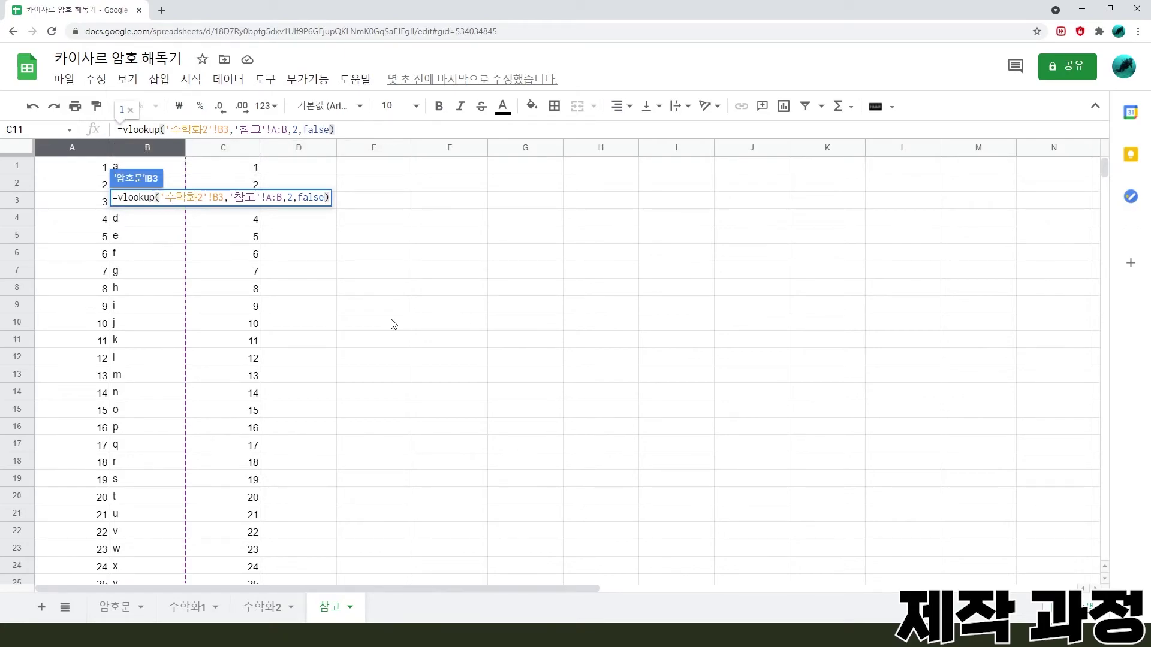
key("Return")
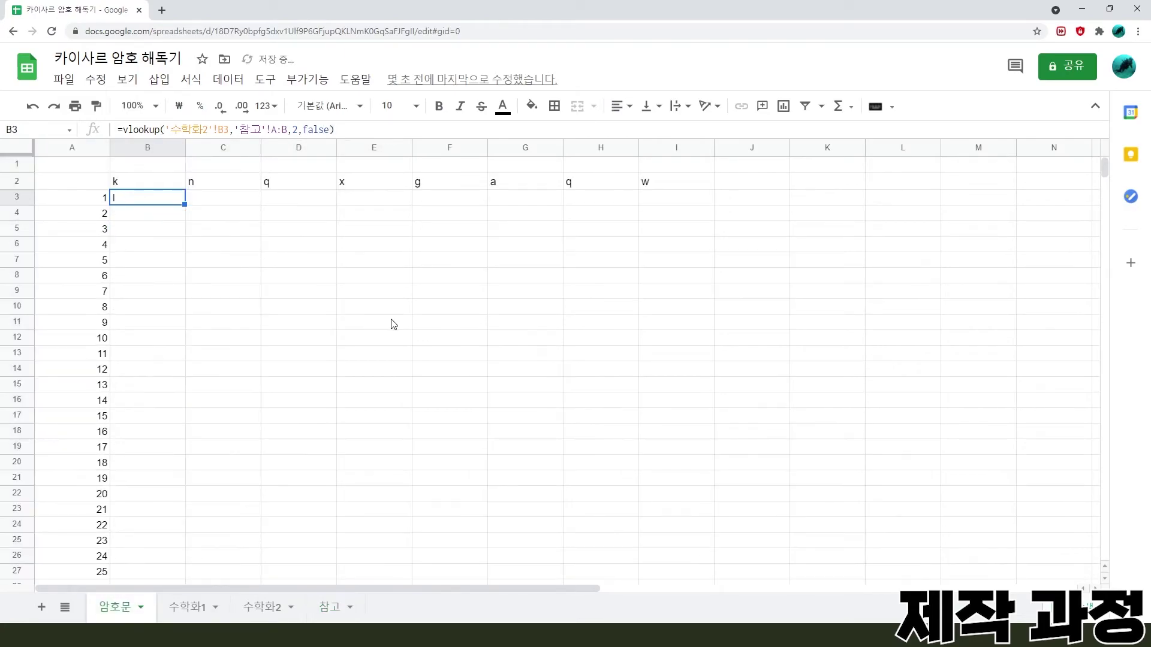
Make the lookup range in the B3 formula of the 암호문 sheet absolute as '참고'!$A:$B.
left_click(134, 214)
left_click(137, 197)
left_click(276, 132)
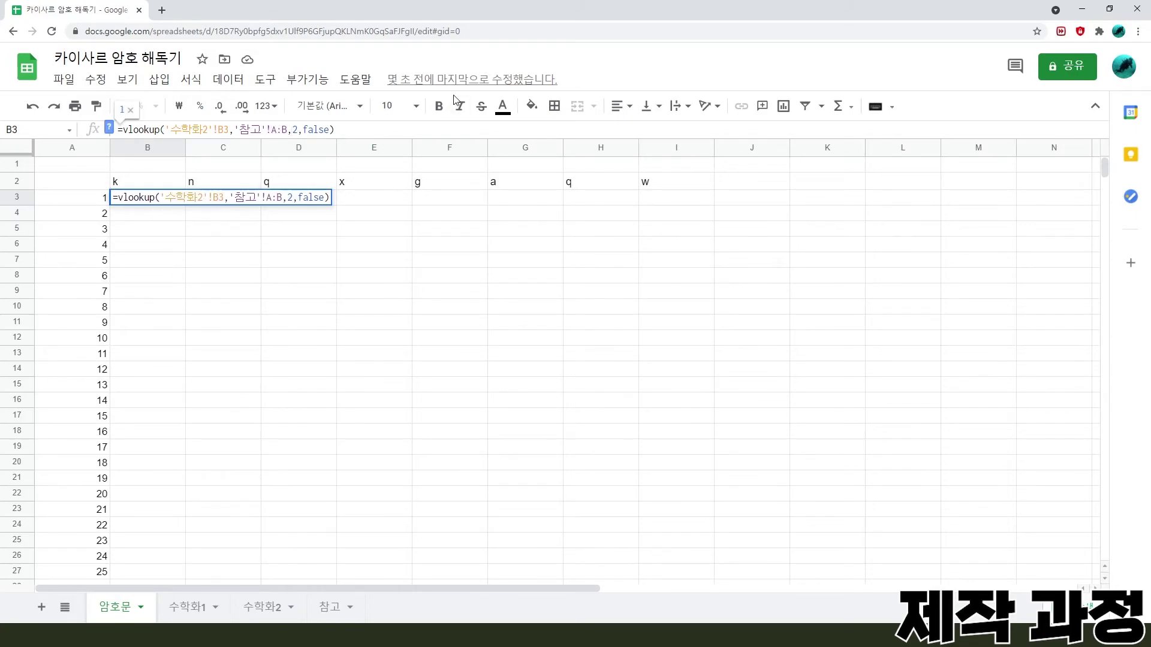
type("$A:")
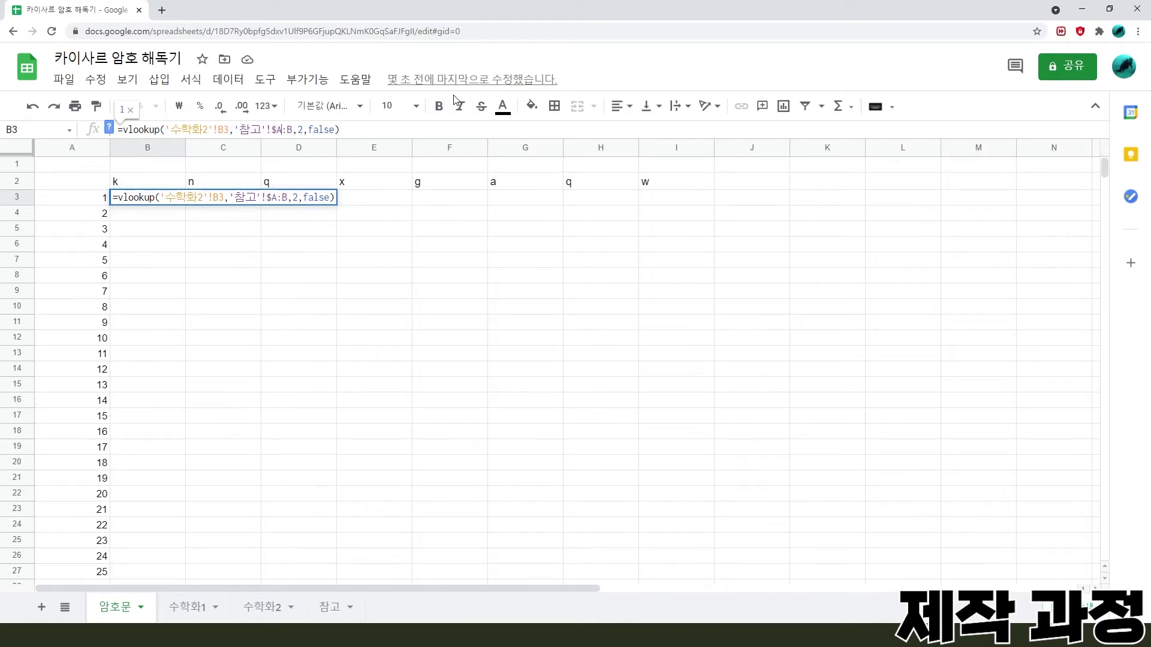
type("$")
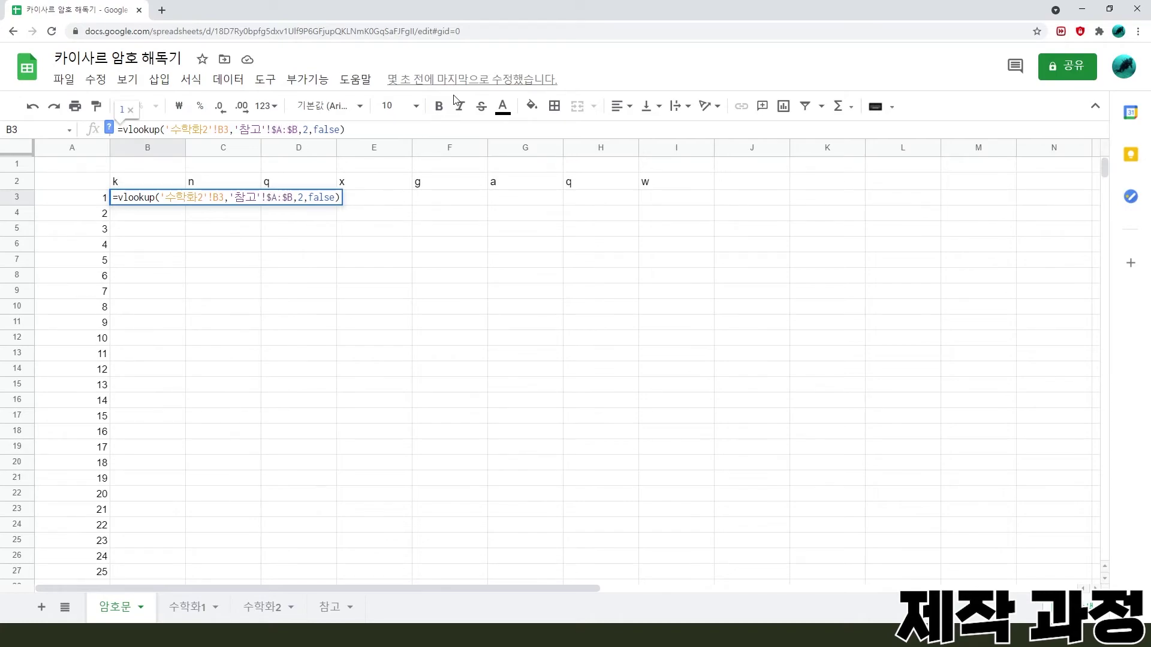
key("Return")
Fill the VLOOKUP formula from B3 across to column I and down to row 27 on the 암호문 sheet.
left_click(168, 201)
left_click_drag(183, 204, 712, 377)
scroll(493, 495, "up", 2)
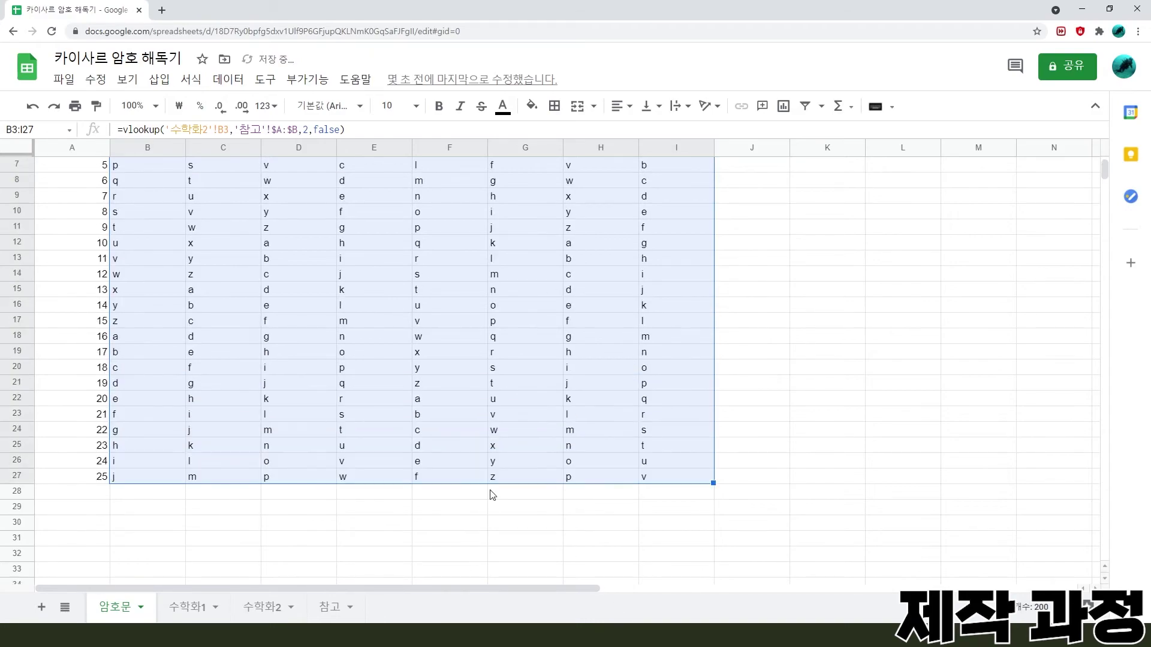
scroll(440, 577, "up", 2)
left_click(225, 274)
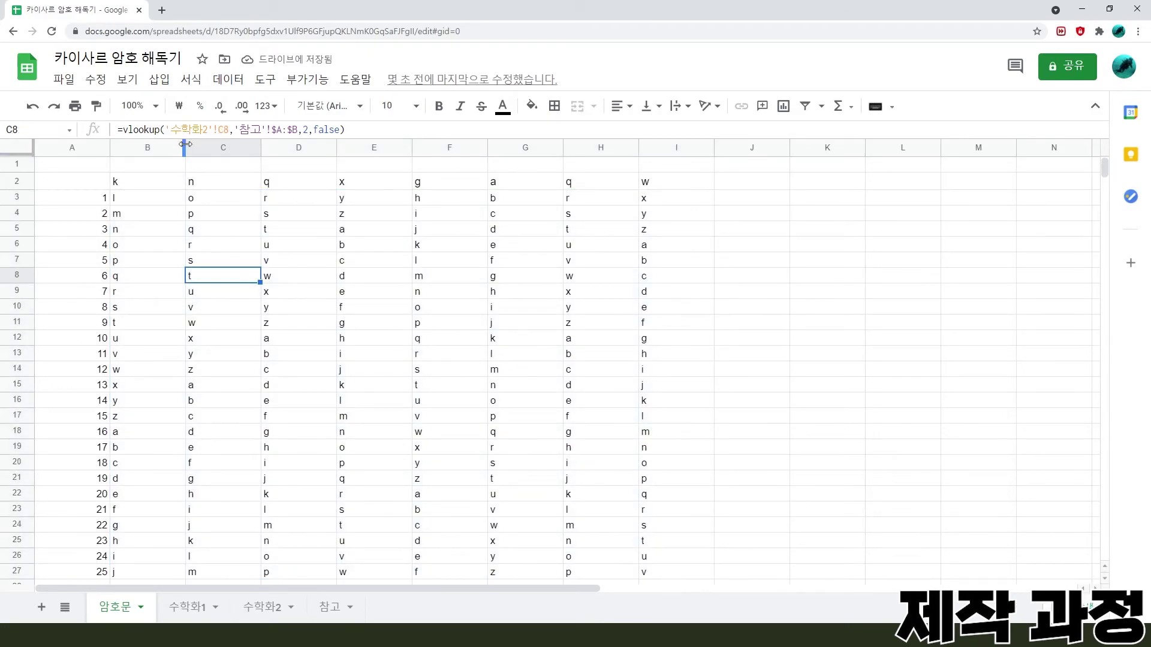
Fit the widths of columns A to I on the 암호문 sheet to their contents.
left_click_drag(72, 152, 707, 153)
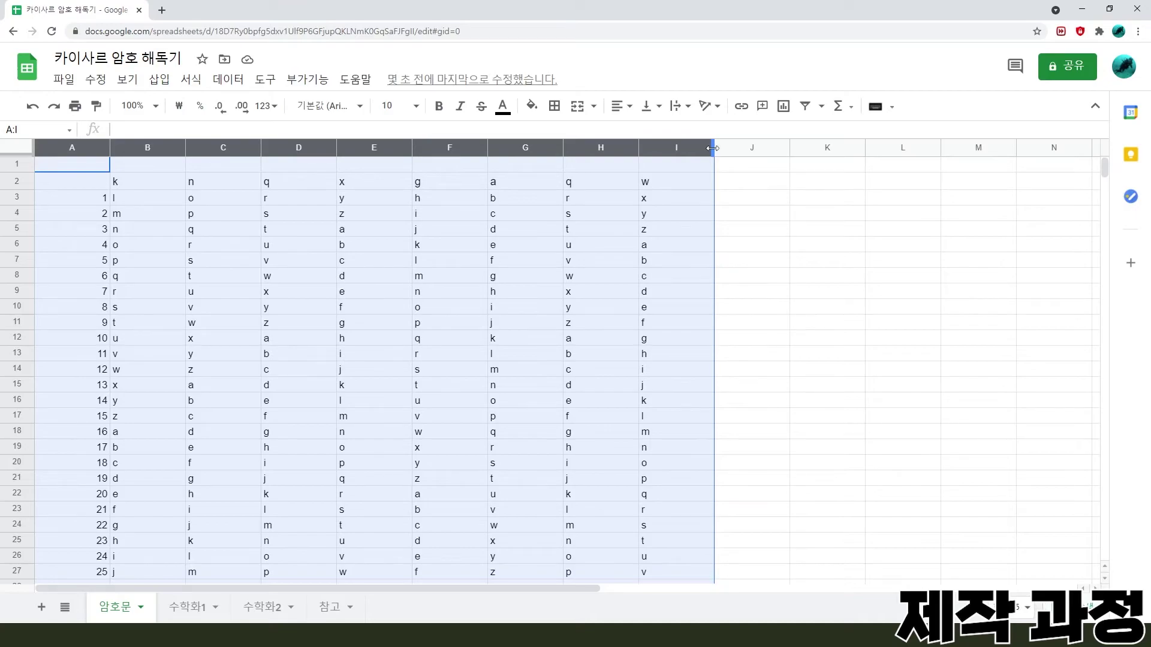
double_click(713, 148)
left_click(206, 292)
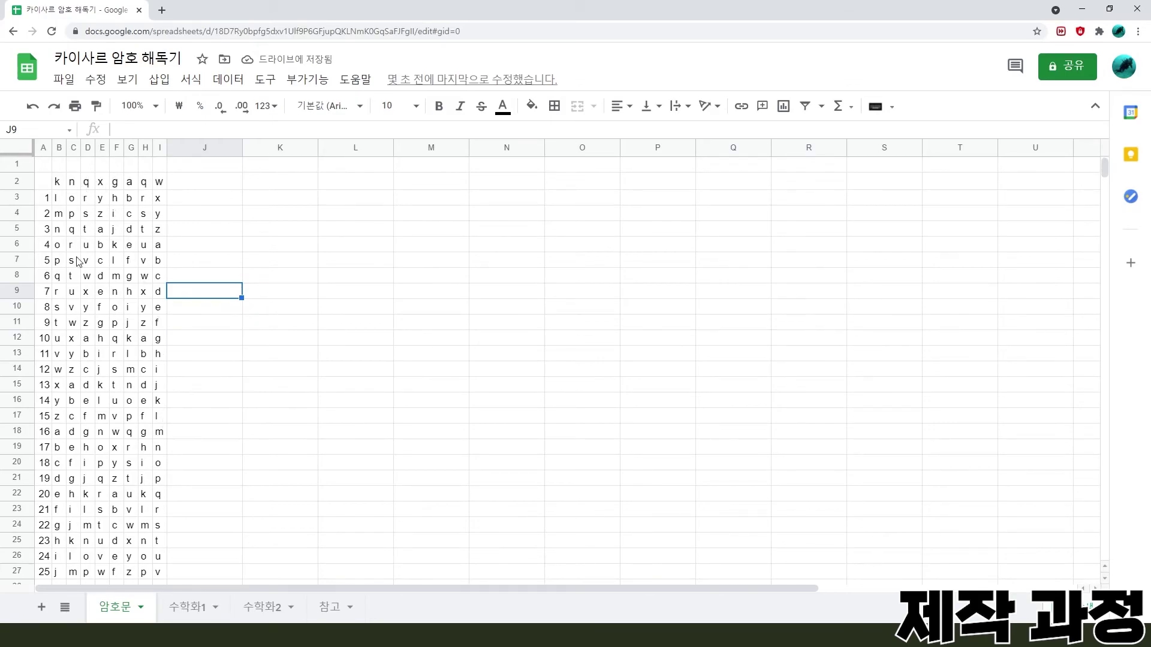
Color the text of the decoded row A26:I26, reading "i love you", dark red.
scroll(129, 386, "down", 1)
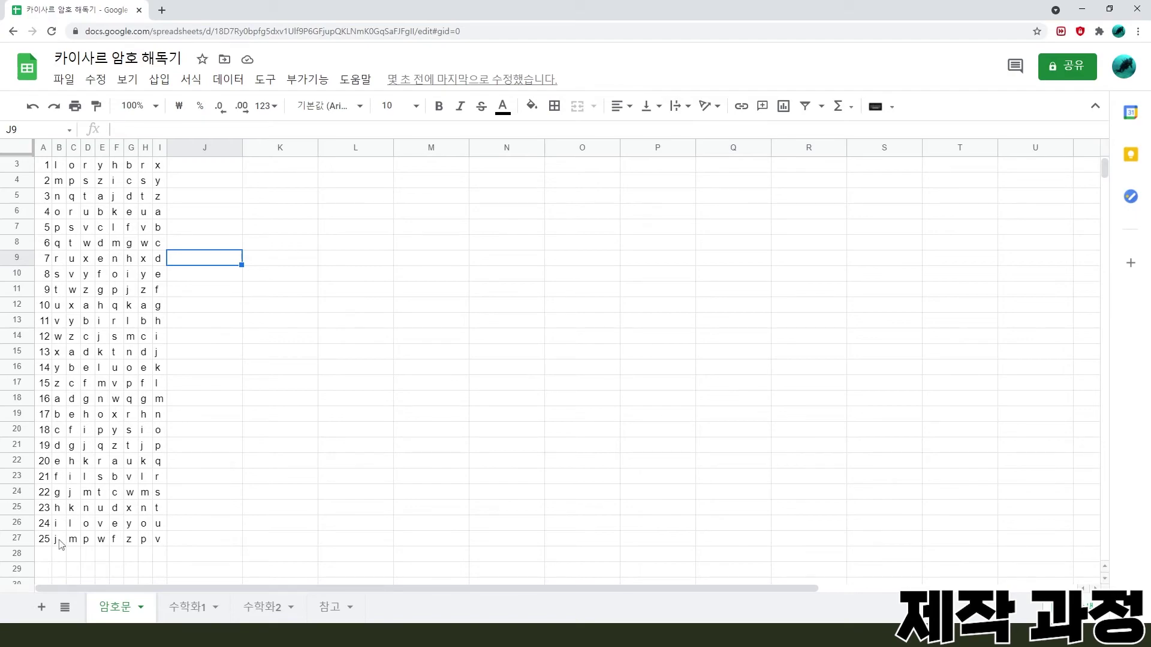
left_click(42, 525)
left_click_drag(45, 526, 162, 533)
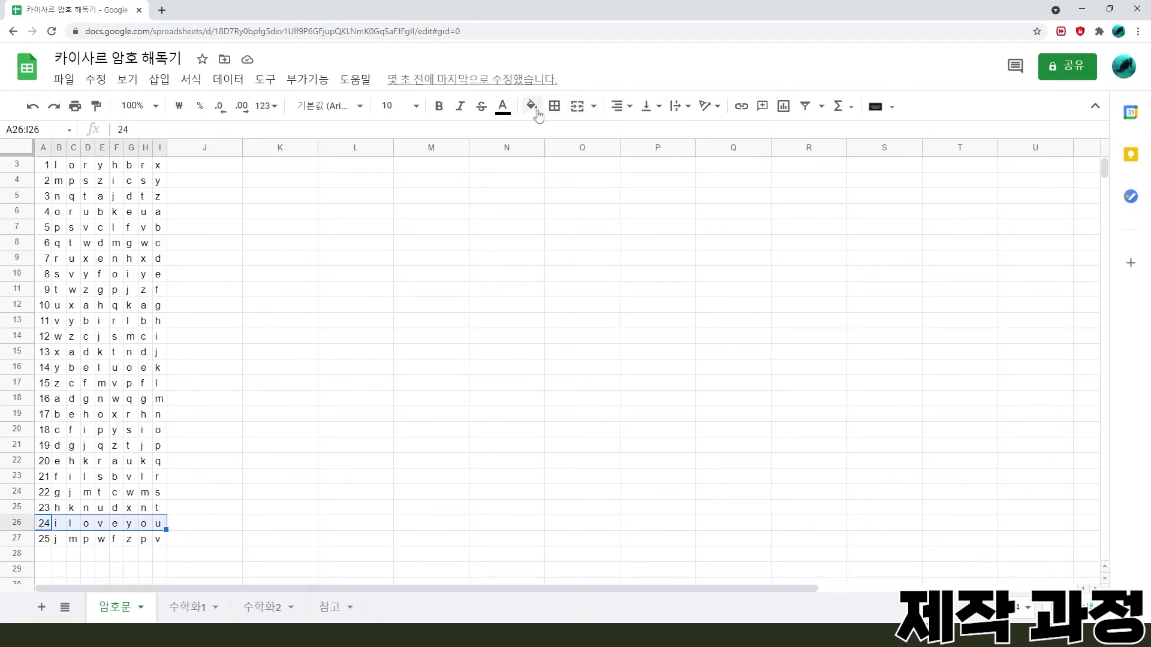
left_click(503, 108)
left_click(530, 262)
left_click(223, 555)
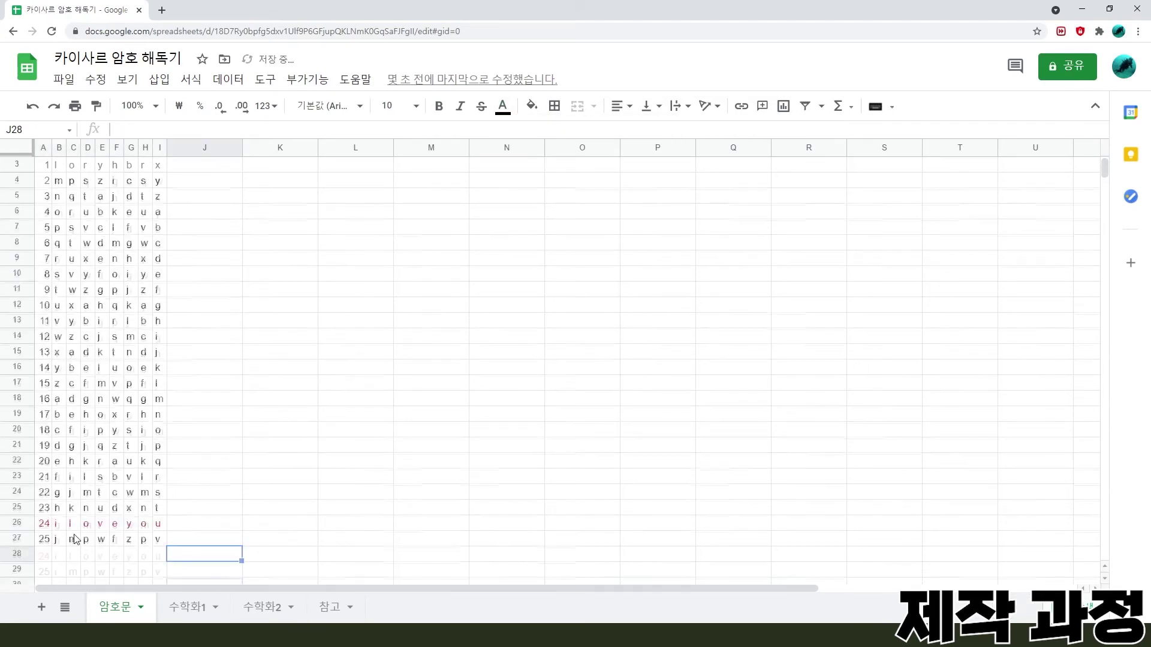
scroll(75, 539, "down", 2)
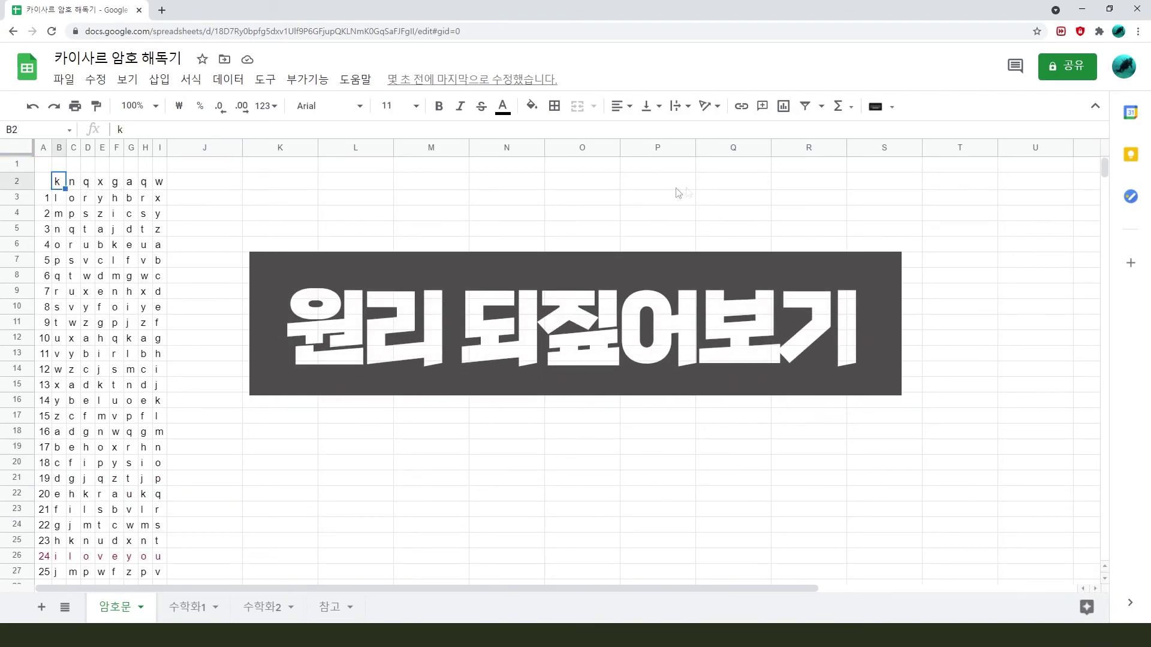
Review the VLOOKUP and shift formulas on the 수학화1 sheet and the MOD formulas on the 수학화2 sheet.
left_click(188, 607)
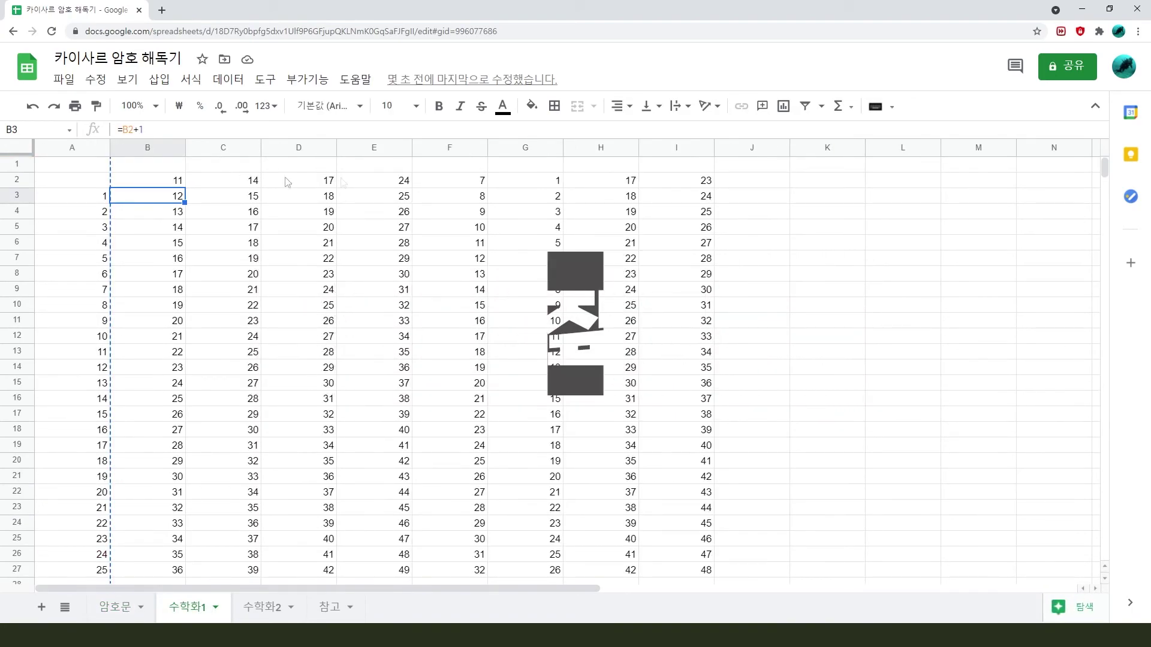
left_click(175, 180)
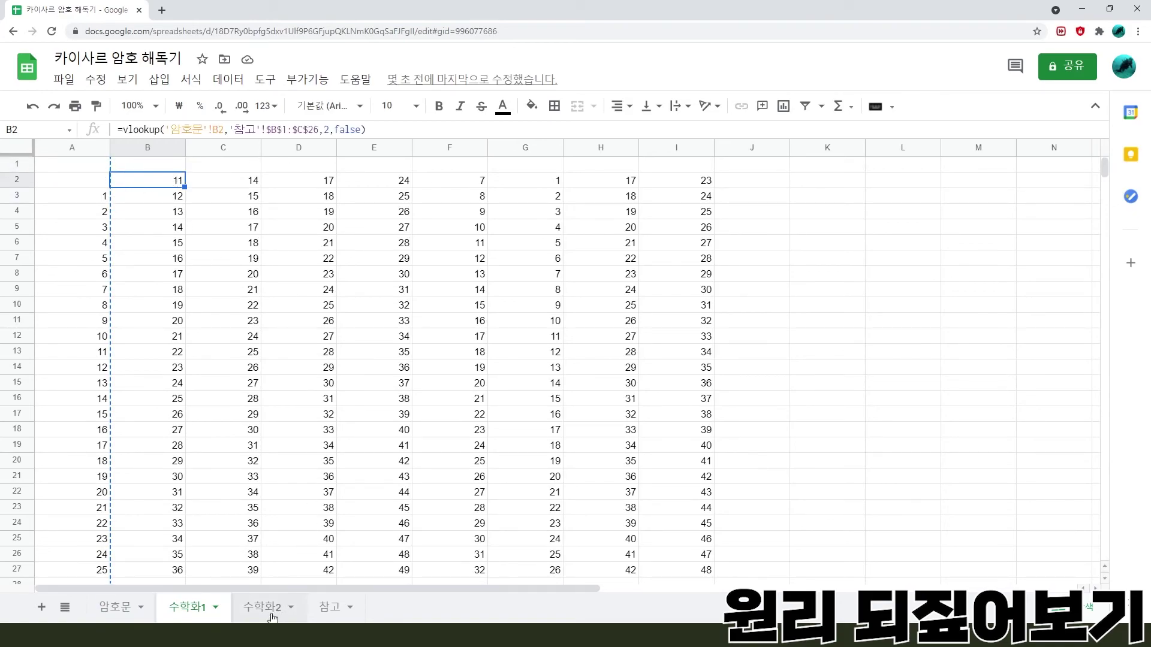
left_click(156, 399)
left_click(253, 441)
left_click(347, 462)
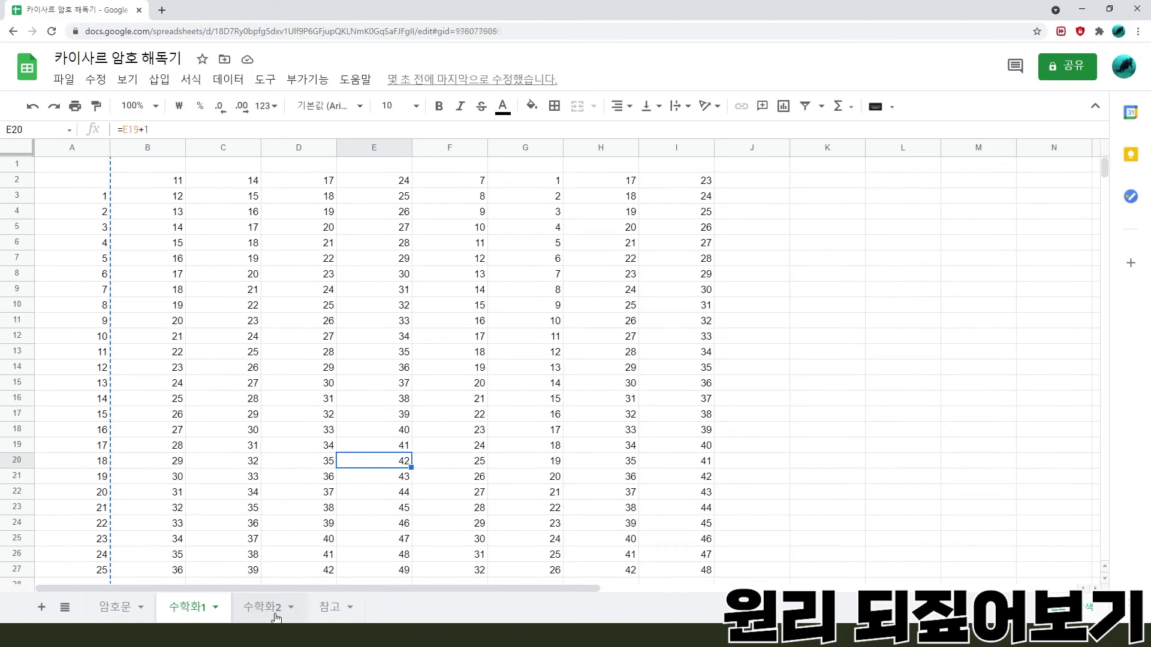
left_click(276, 618)
left_click(157, 210)
scroll(442, 462, "down", 3)
scroll(437, 470, "up", 3)
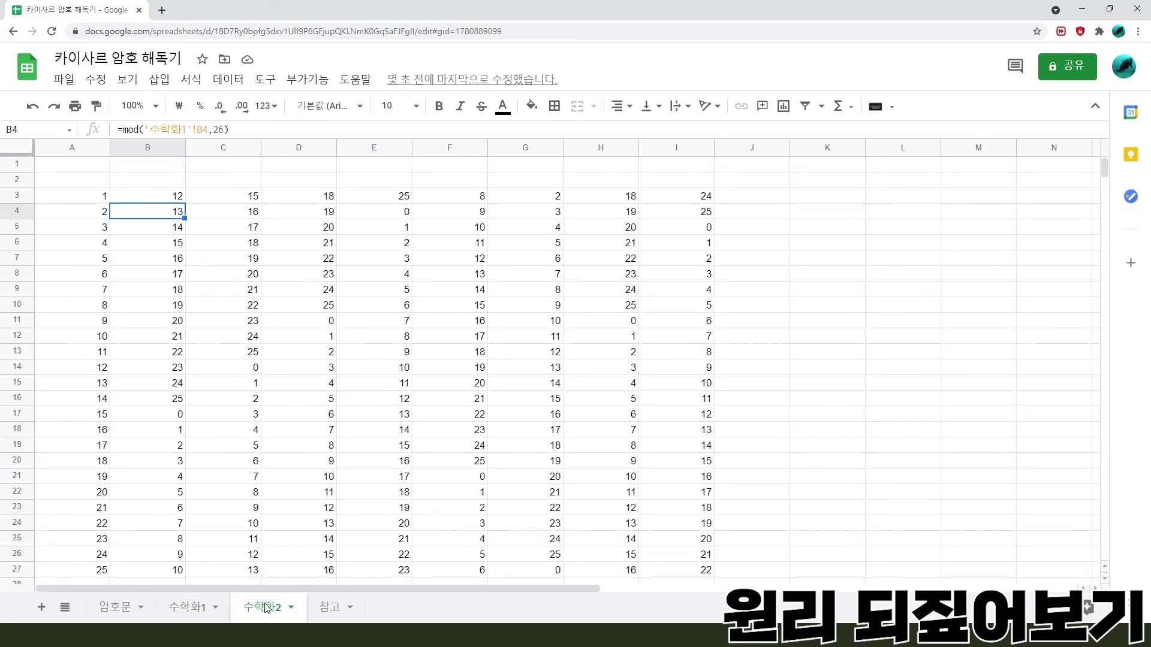
Review the VLOOKUP formula in D6 and all 25 decoded rows on the 암호문 sheet.
left_click(117, 607)
left_click(91, 246)
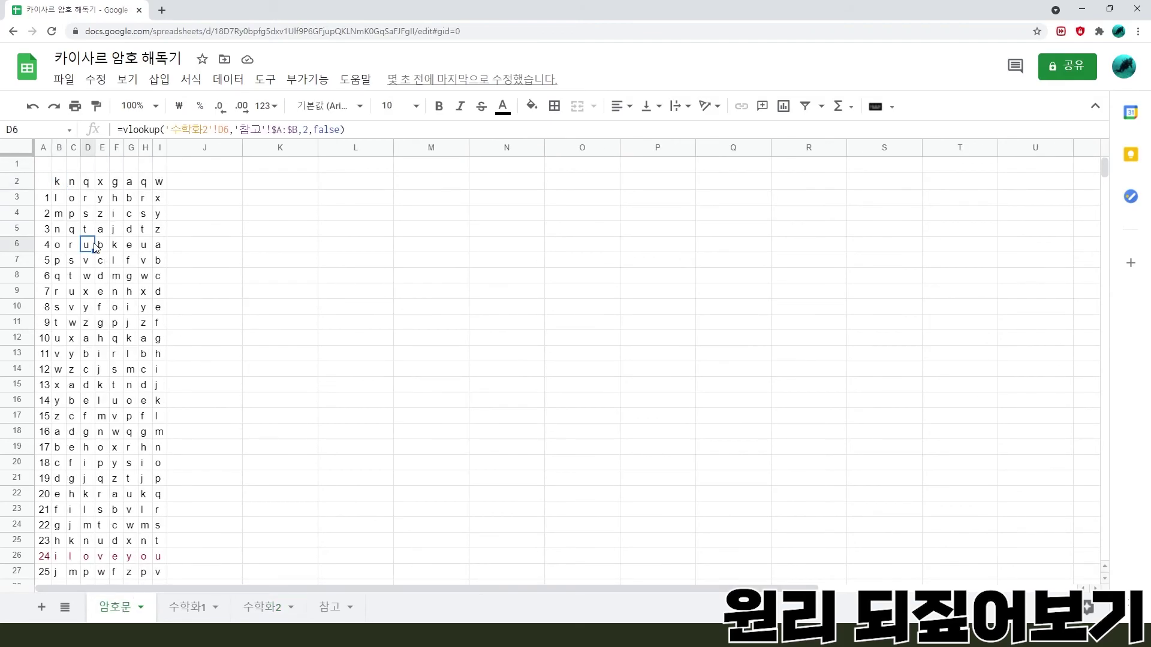
scroll(98, 461, "down", 3)
scroll(96, 528, "up", 3)
scroll(96, 432, "down", 2)
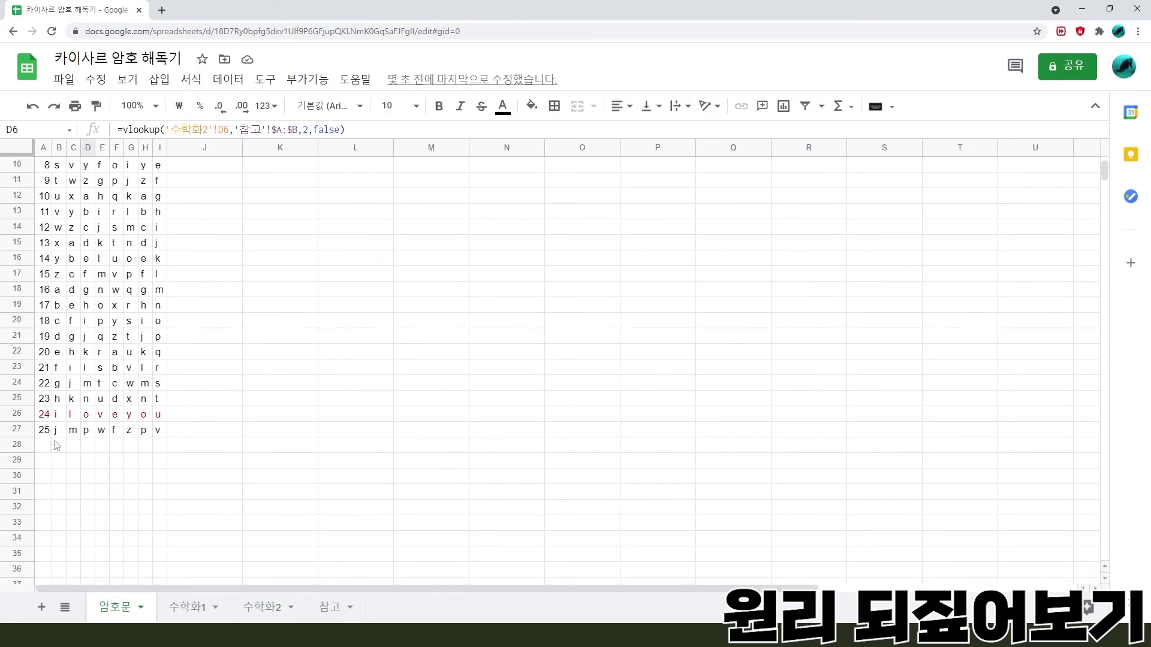
scroll(138, 516, "up", 3)
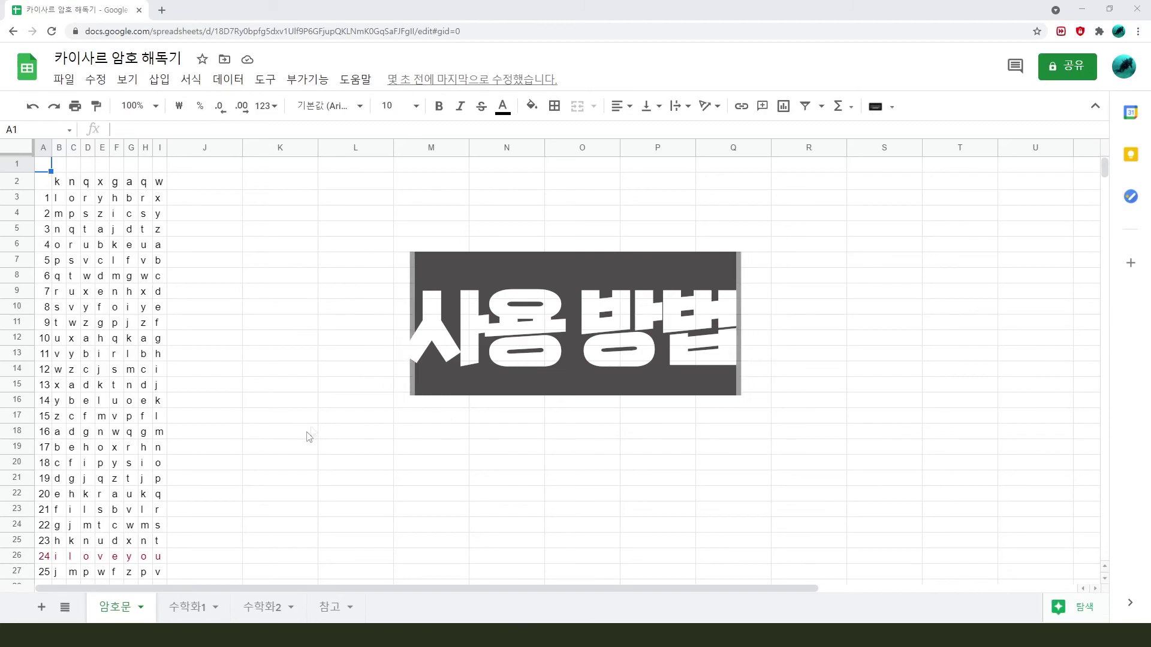
Replace the first two ciphertext letters on the 암호문 sheet, entering d in B2 and e in C2.
left_click(59, 183)
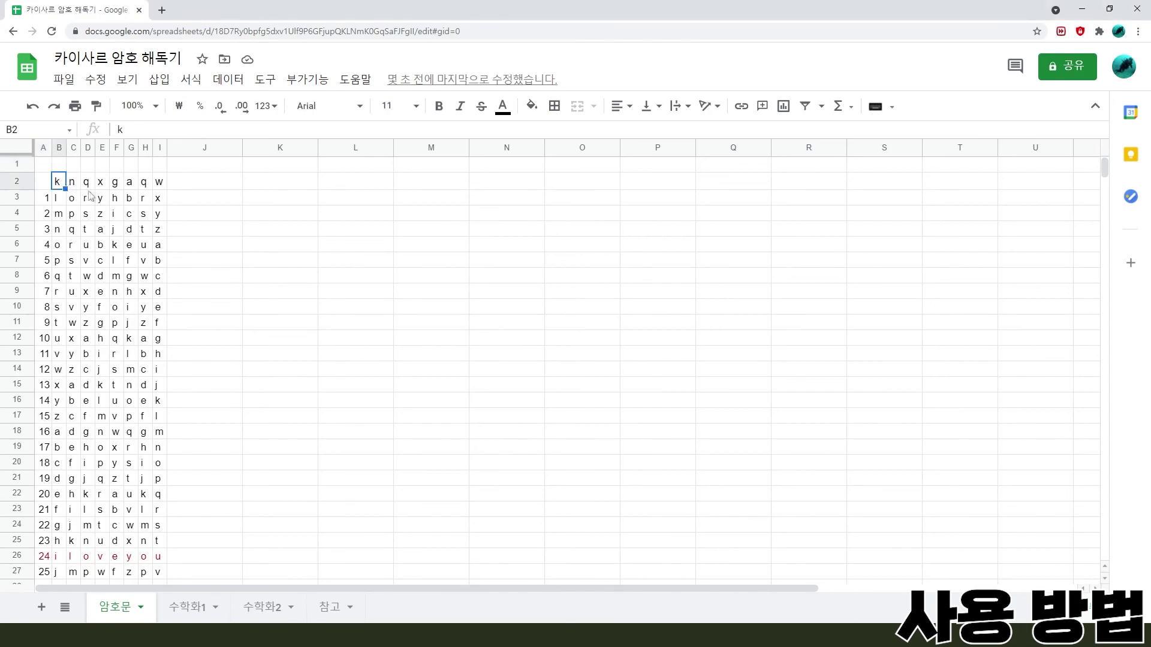
type("d")
left_click(279, 215)
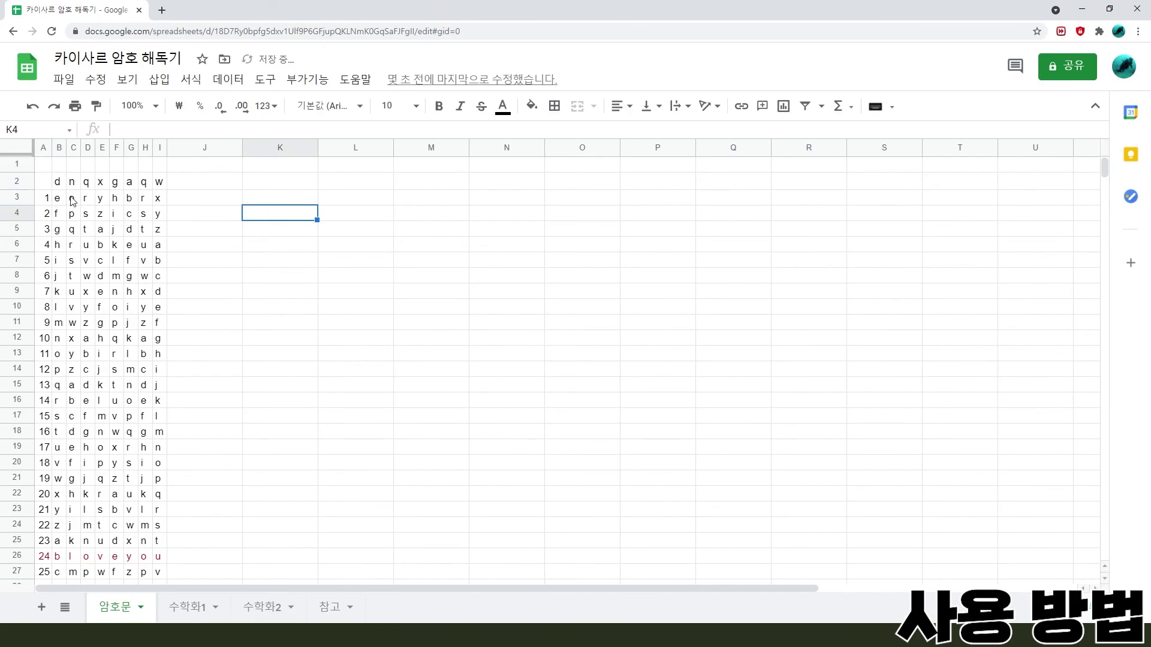
scroll(52, 521, "down", 3)
scroll(52, 504, "up", 3)
left_click(73, 183)
type("e")
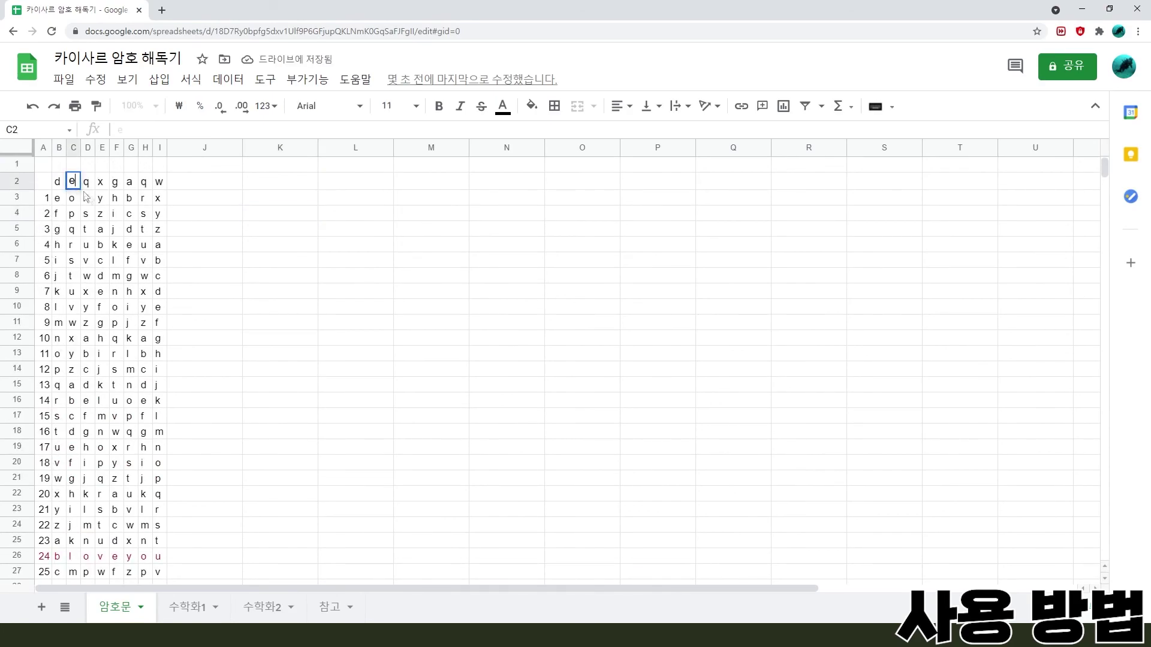
left_click(256, 214)
Replace the third and fourth ciphertext letters, entering x in D2 and f in E2.
left_click(92, 184)
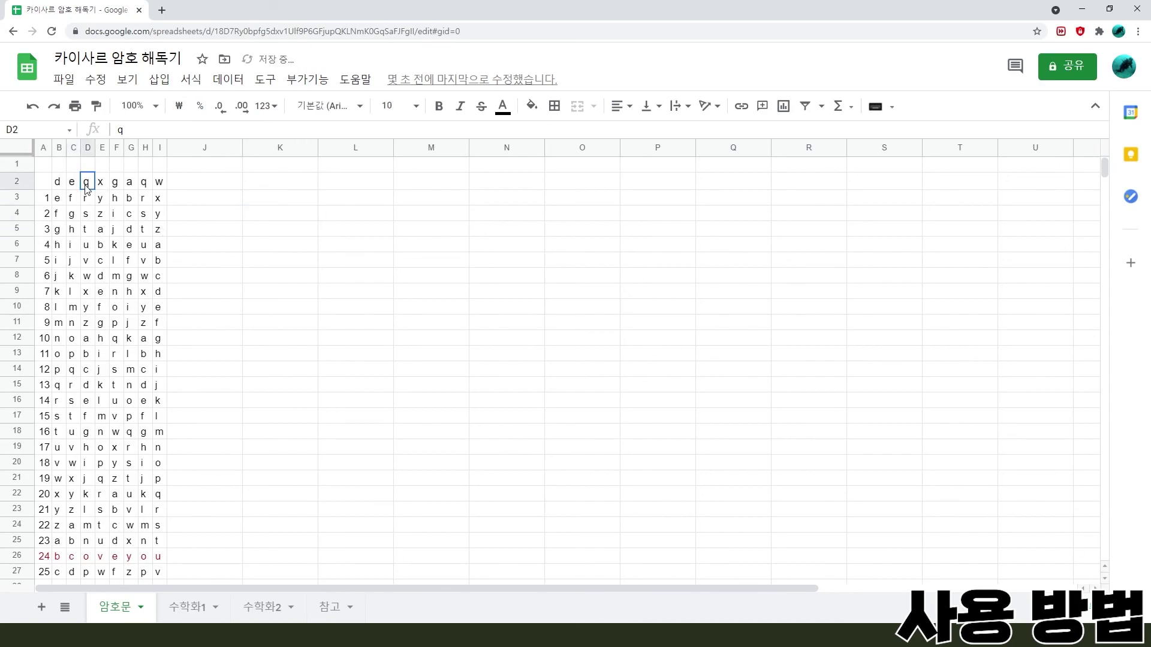
type("x")
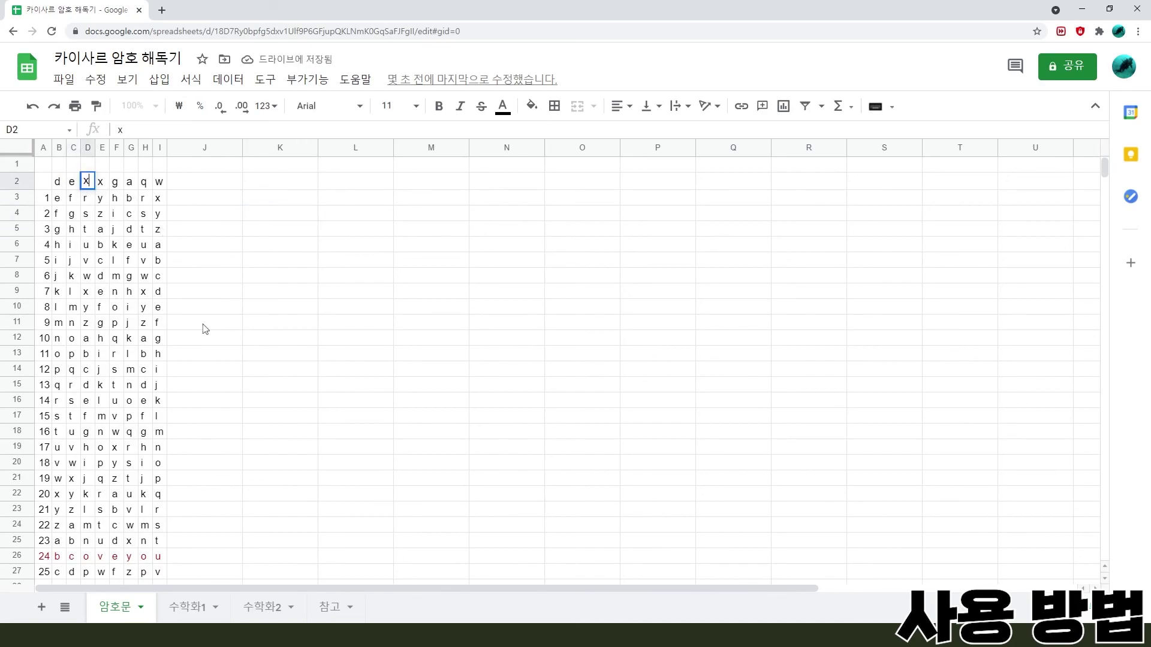
left_click(204, 327)
scroll(93, 487, "down", 4)
scroll(93, 487, "up", 4)
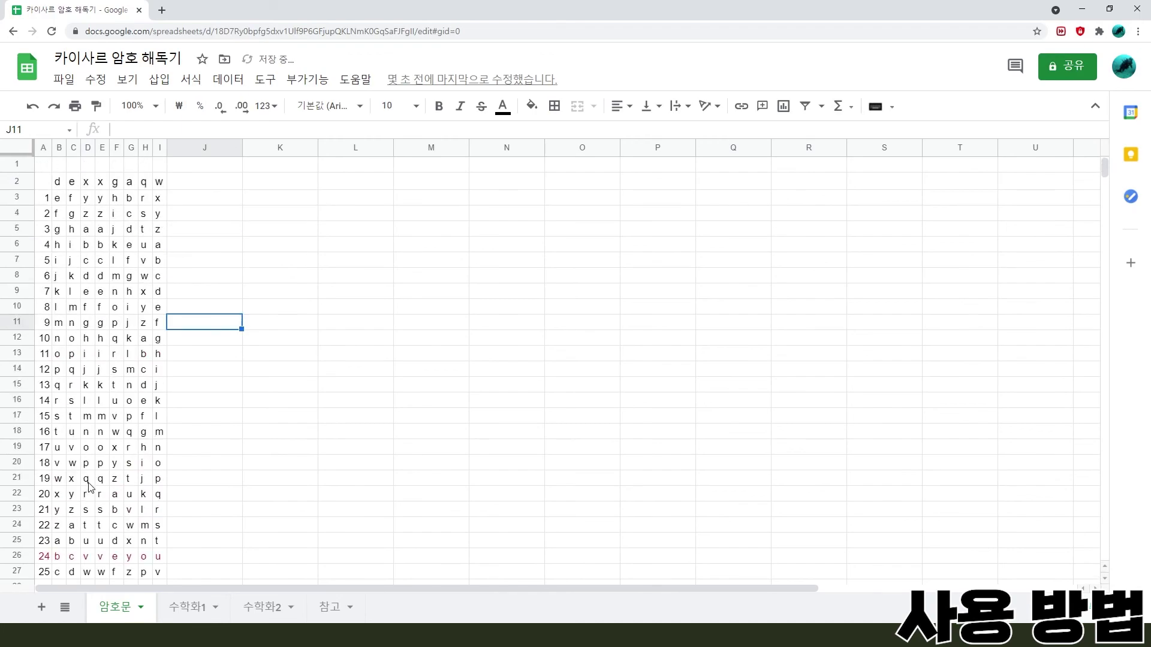
left_click(106, 184)
type("f")
left_click(213, 240)
Examine the decoded letters in all 25 shift rows of the 암호문 sheet for the new ciphertext.
scroll(99, 443, "down", 4)
scroll(85, 462, "up", 4)
scroll(90, 470, "down", 4)
scroll(92, 483, "up", 4)
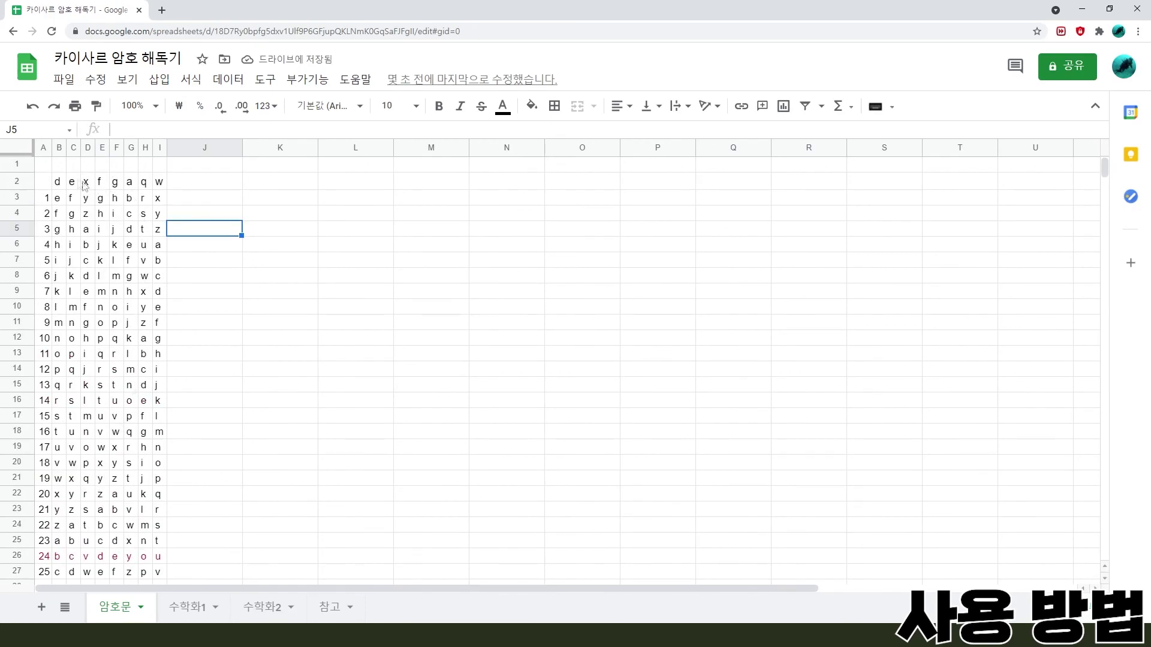
left_click(59, 164)
scroll(111, 390, "down", 5)
scroll(117, 445, "up", 5)
scroll(122, 405, "down", 3)
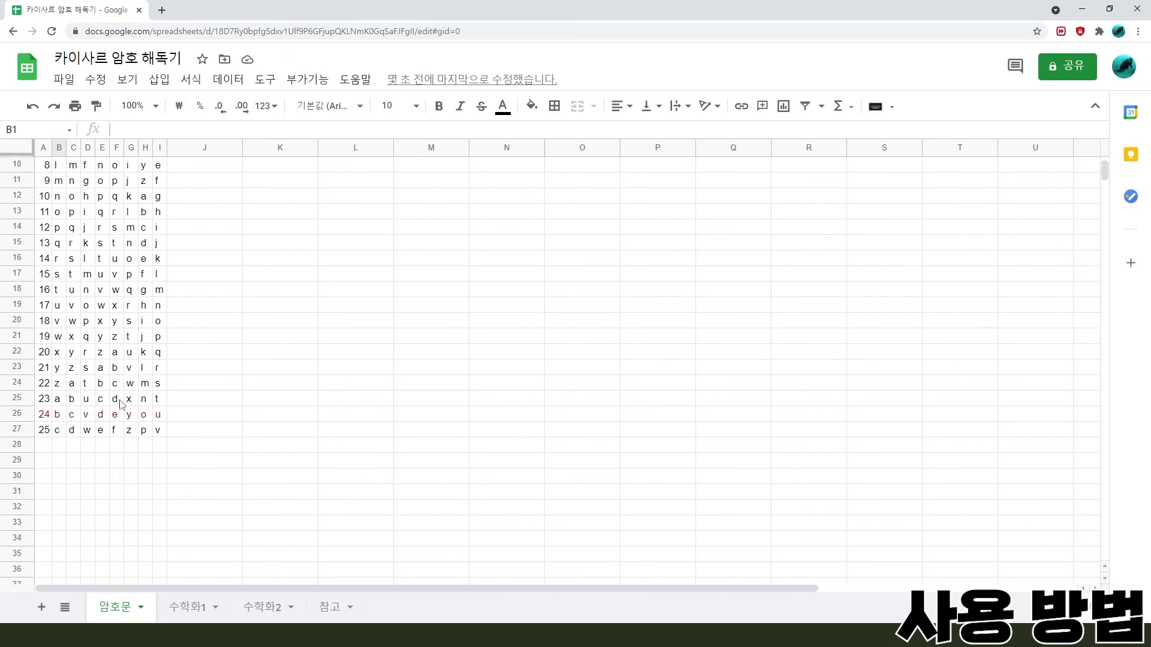
scroll(120, 443, "up", 3)
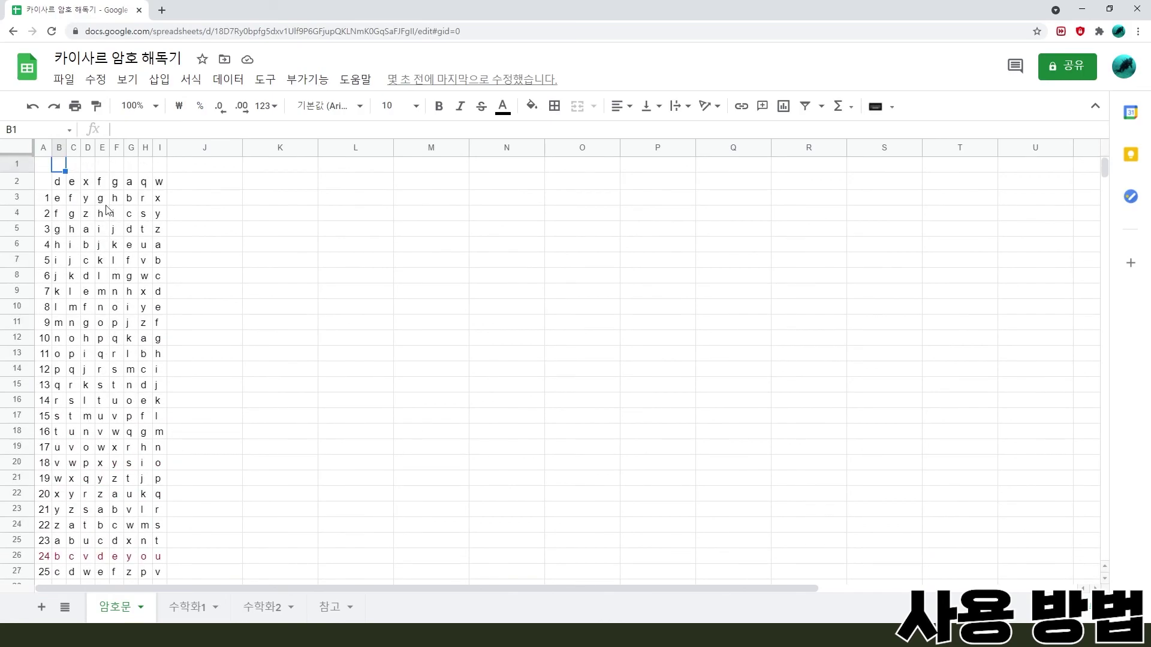
scroll(129, 452, "down", 3)
scroll(133, 463, "up", 3)
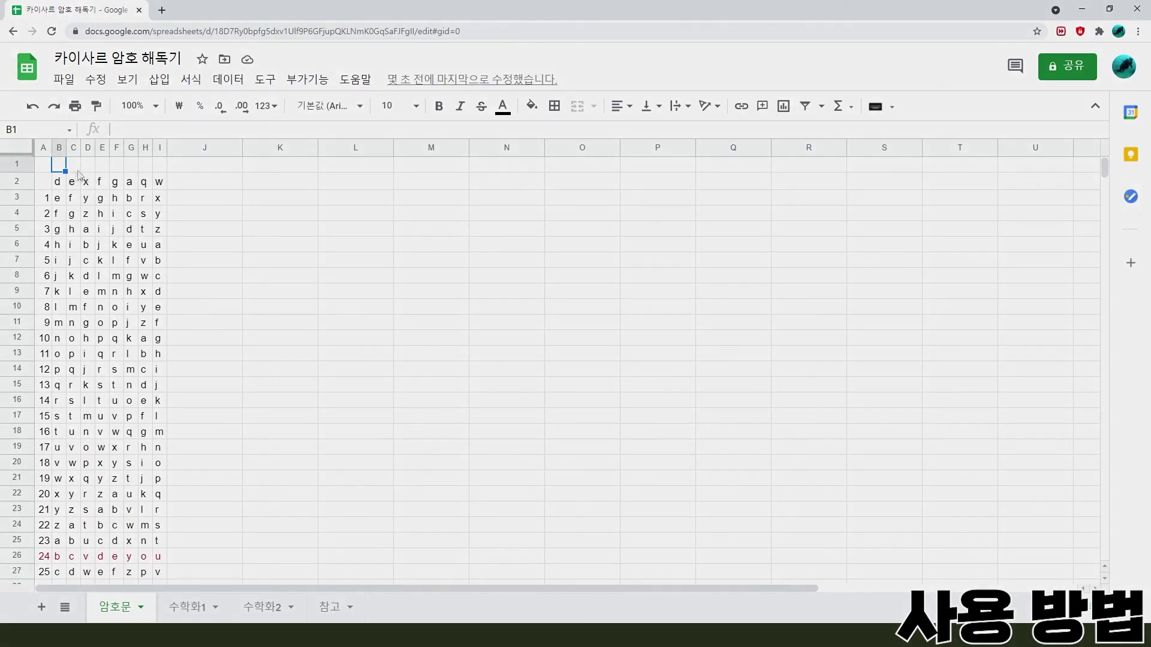